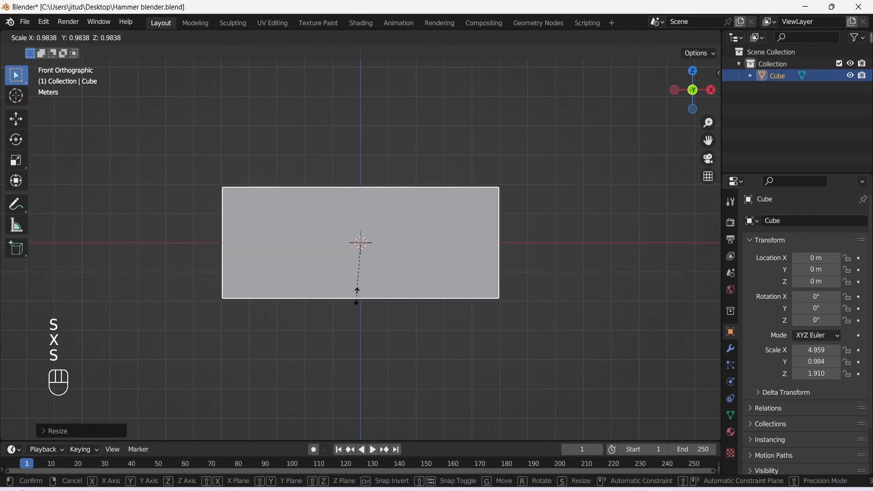
Scale the cube to about 5.31 along X and 2.34 along Z to form the hammer head block
key("z")
key("x")
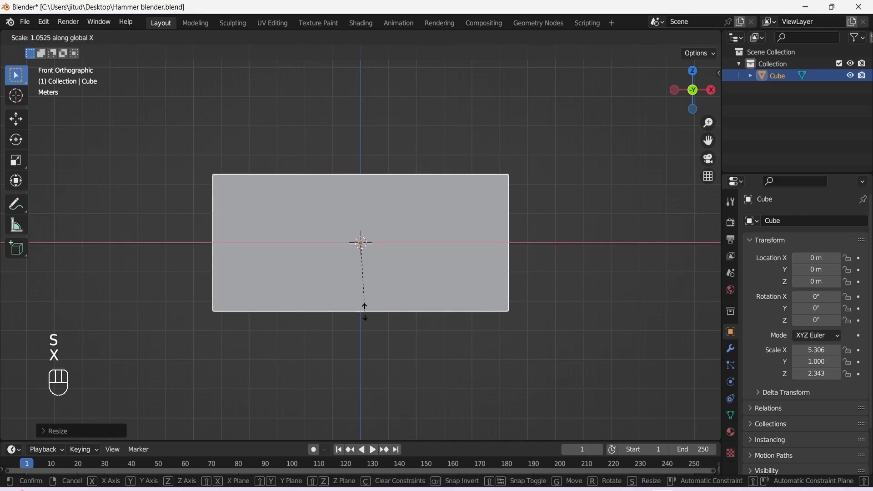
left_click(362, 306)
middle_click_drag(347, 287, 358, 313)
Scale the cube along Y to about 2.44 and save the file
key("KP_7")
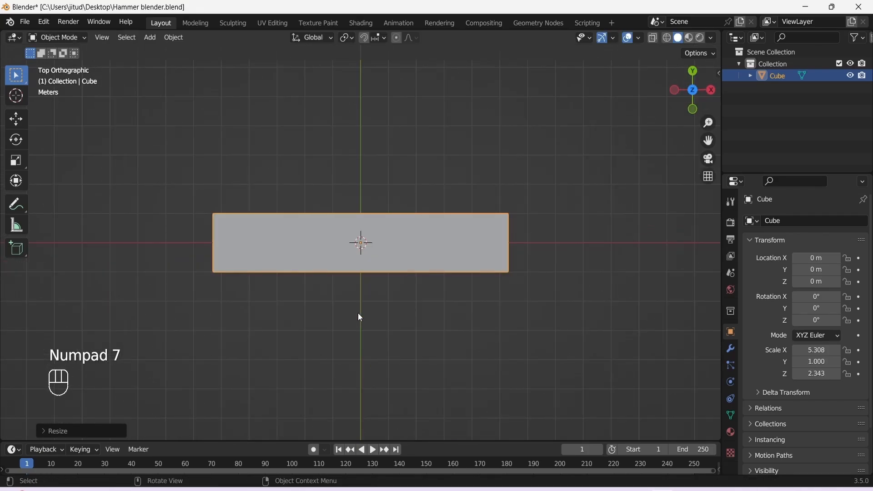
key("s")
key("y")
left_click(362, 408)
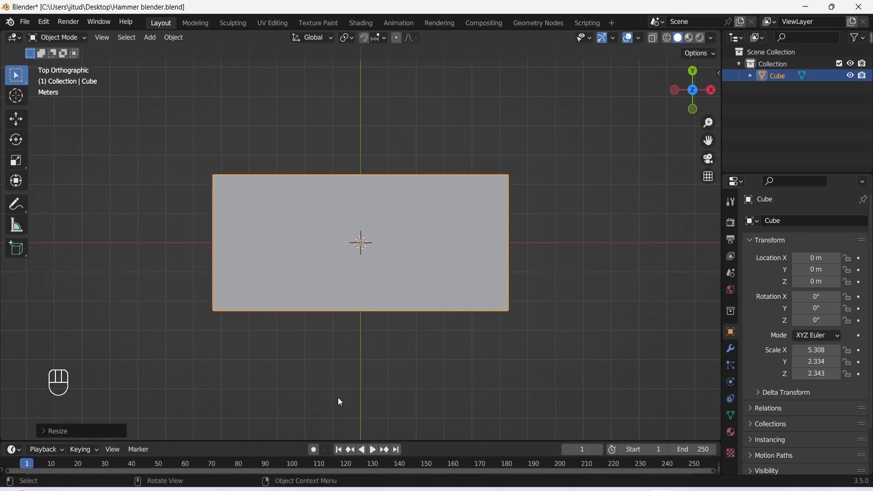
key("s")
key("y")
left_click(331, 367)
middle_click_drag(331, 367, 361, 233, "alt")
key("ctrl+s")
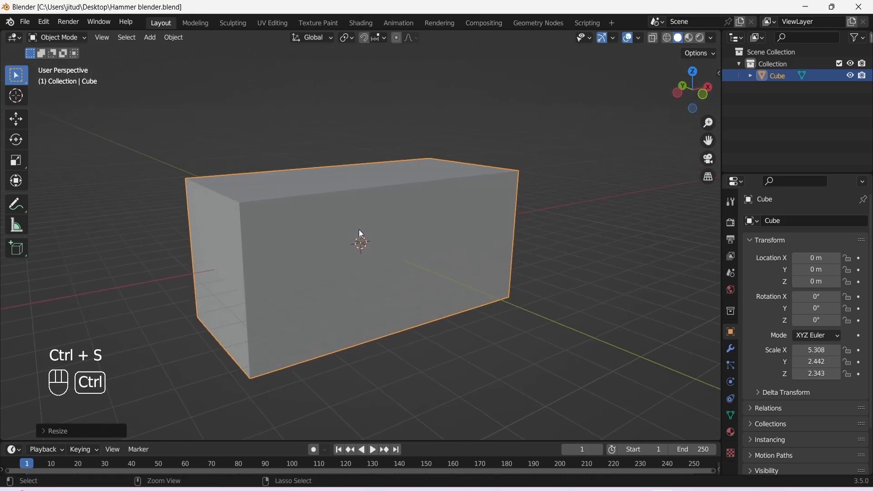
Apply the cube's scale
middle_click_drag(337, 267, 364, 282)
key("ctrl+a")
left_click(360, 303)
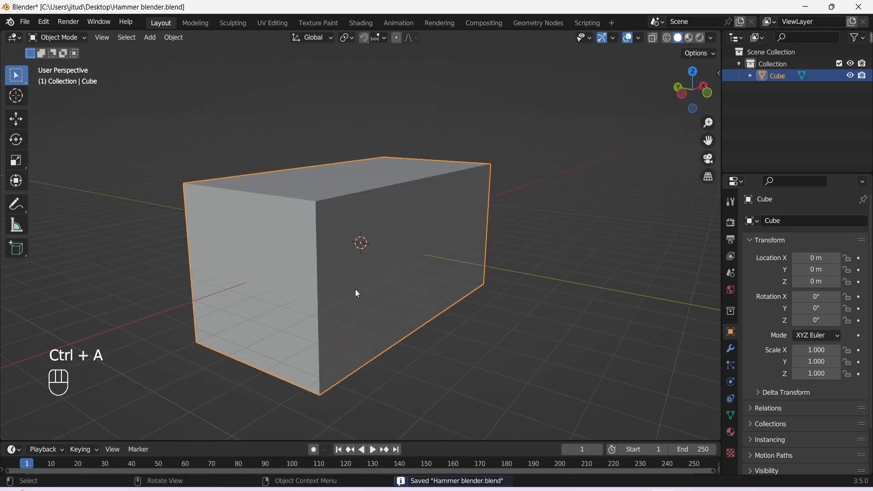
Add a Bevel modifier to the cube and set its amount to 0.59 m
left_click(730, 349)
left_click(791, 221)
left_click(637, 267)
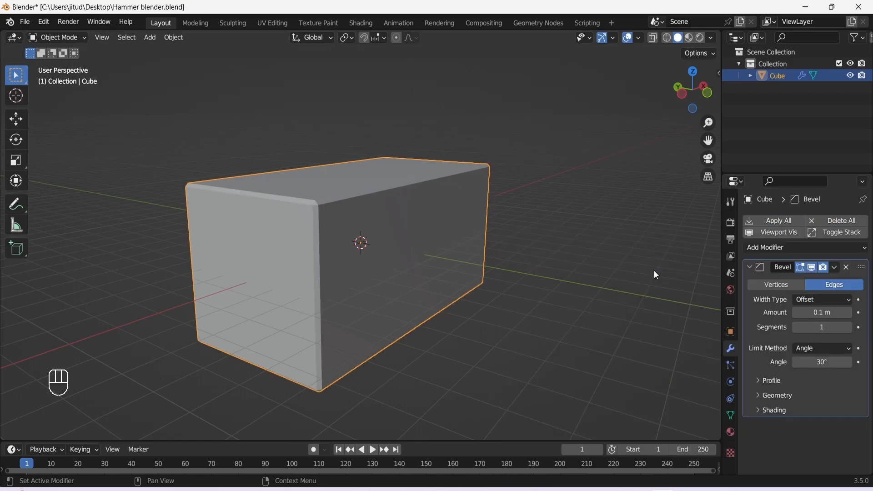
left_click_drag(798, 312, 848, 313)
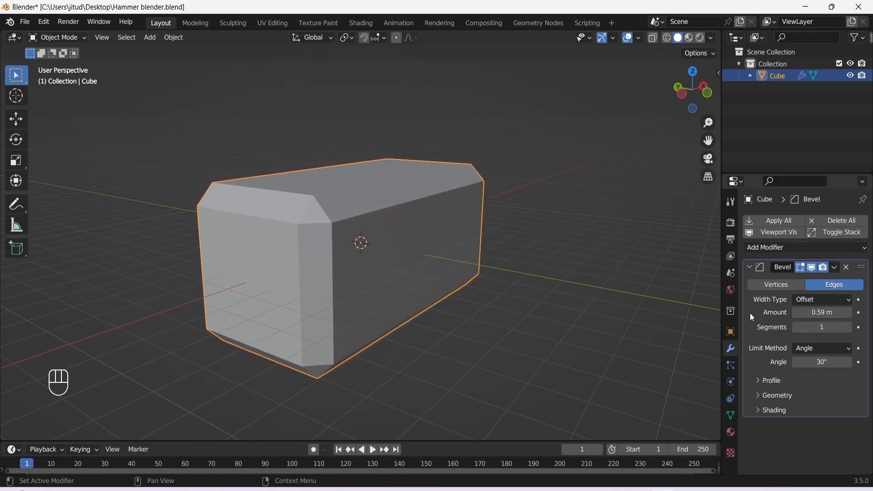
Apply the beveled cube's transform again and save the file
key("ctrl+a")
left_click(362, 305)
mouse_move(362, 305)
middle_mouse_down("alt")
mouse_move(216, 255)
mouse_move(348, 308)
middle_mouse_up("alt")
key("ctrl+s")
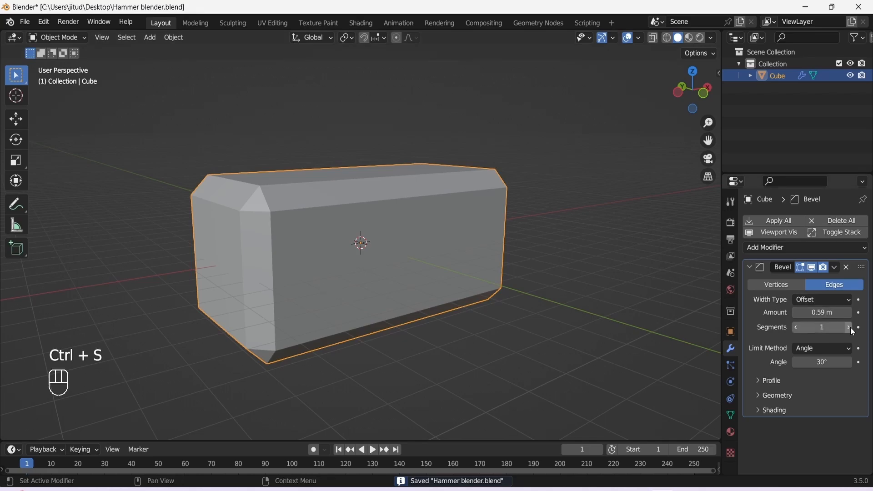
Set the Bevel modifier to 2 segments with an amount of 0.64 m and save the file
left_click(848, 327)
left_click(848, 312)
left_click(848, 312)
left_click(848, 313)
left_click(848, 313)
left_click(848, 312)
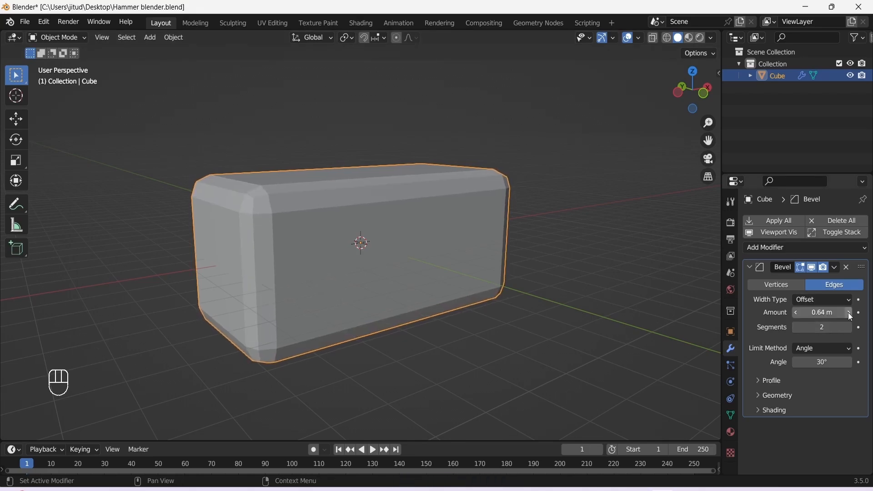
key("ctrl+s")
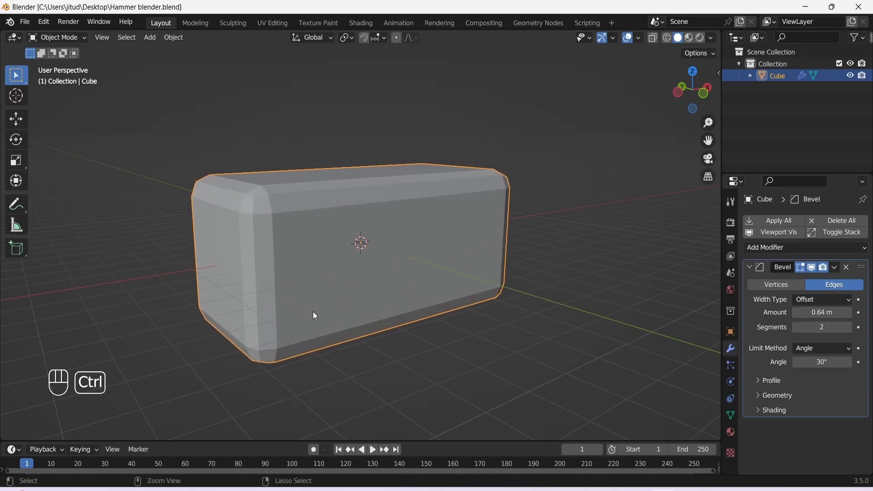
Add two crosswise loop cuts to the block in Edit Mode, sliding one toward each of its X ends
key("Tab")
key("ctrl+r")
left_click(395, 168)
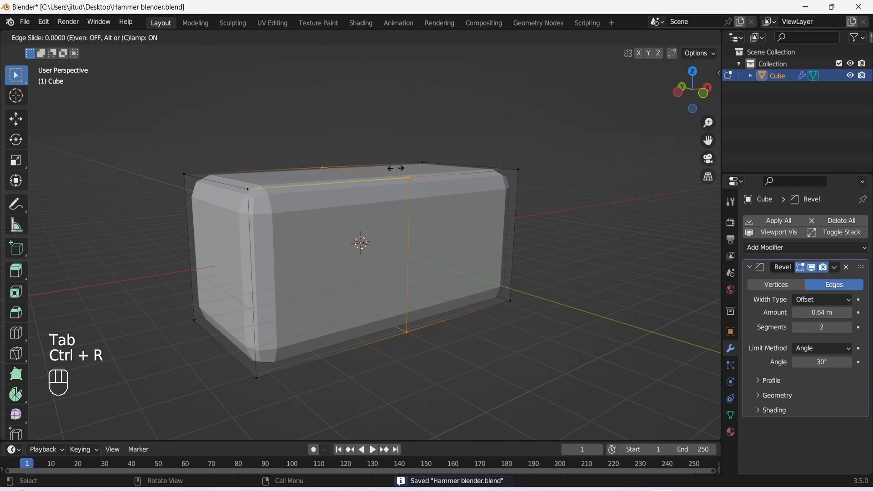
left_click(324, 200)
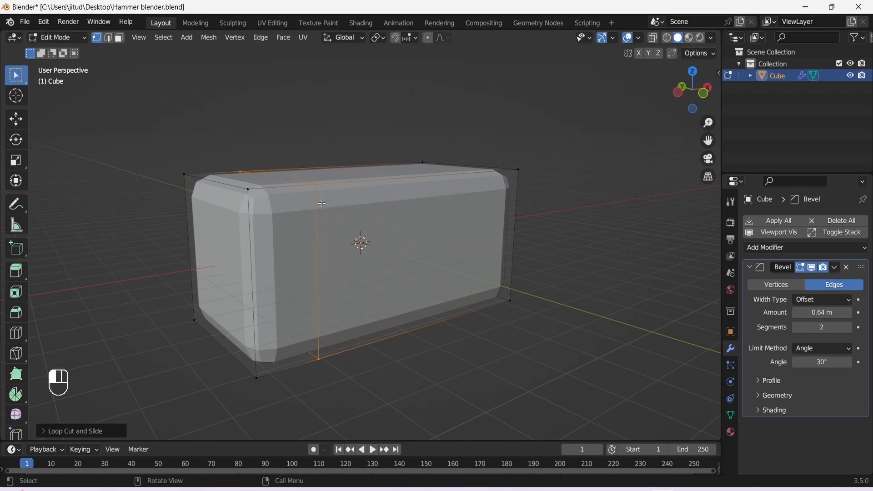
key("ctrl+r")
left_click(450, 186)
left_click(479, 187)
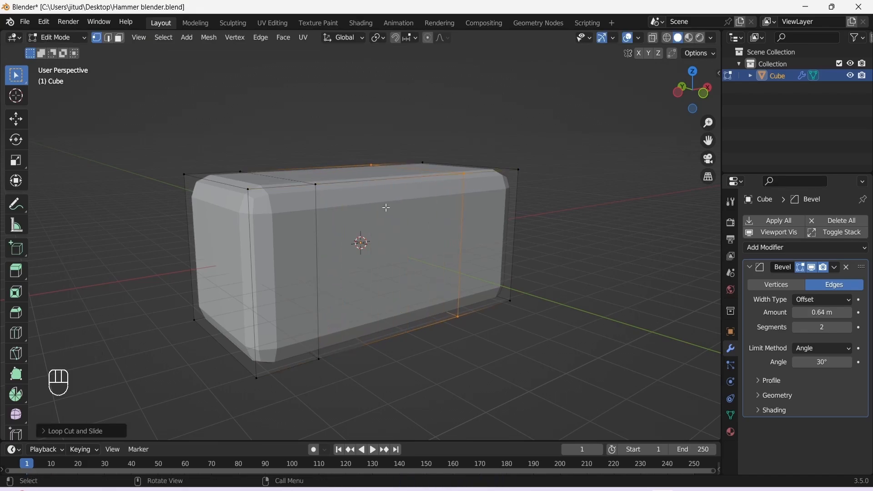
Move the loop cut near the +X end about 0.57 m outward and bevel it with a width of about 0.42 m
key("KP_7")
key("g")
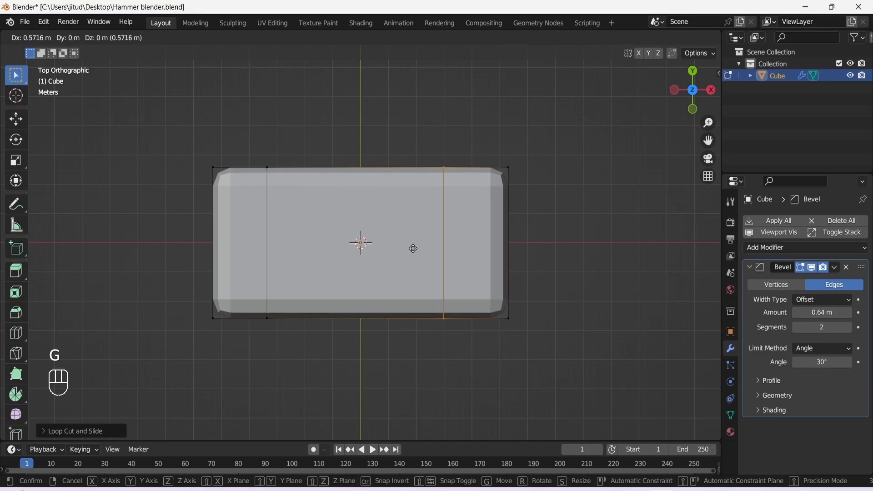
left_click(414, 248)
key("ctrl+b")
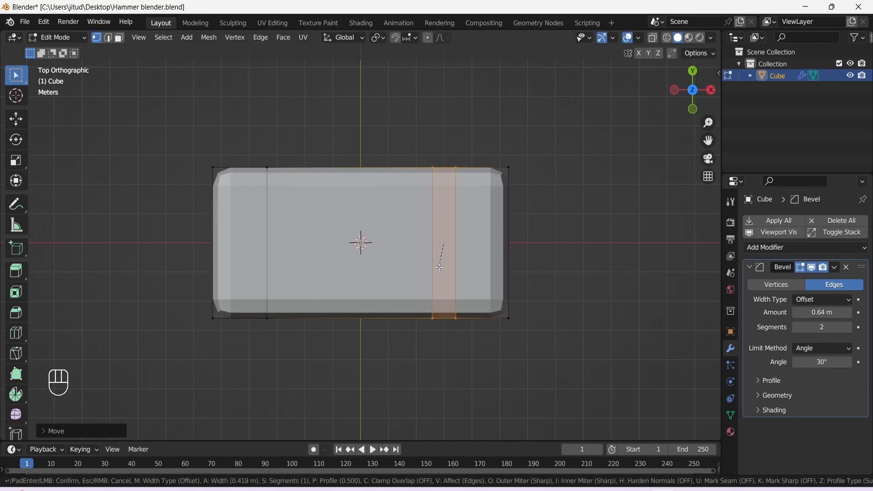
left_click(439, 267)
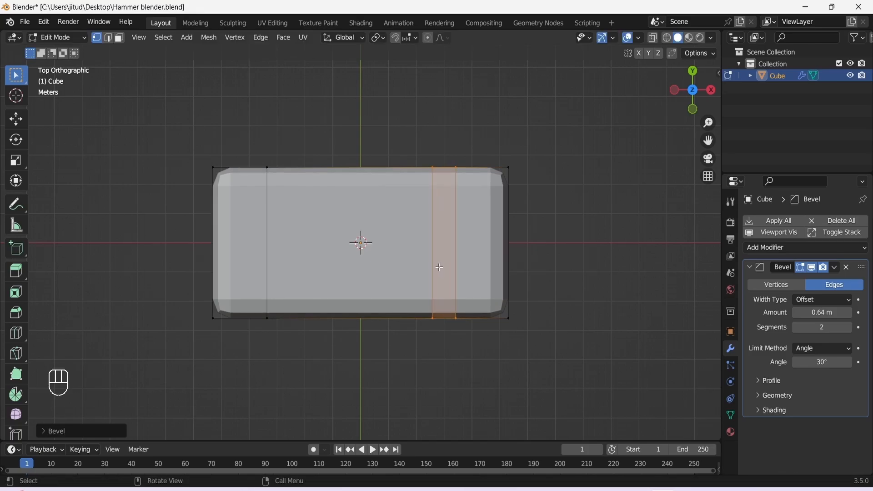
Select the loop cut near the -X end through the mesh, bevel it into a narrow band and save the file
left_click(653, 38)
left_click_drag(238, 141, 362, 236)
key("ctrl+b")
left_click(282, 358)
key("ctrl+s")
key("Tab")
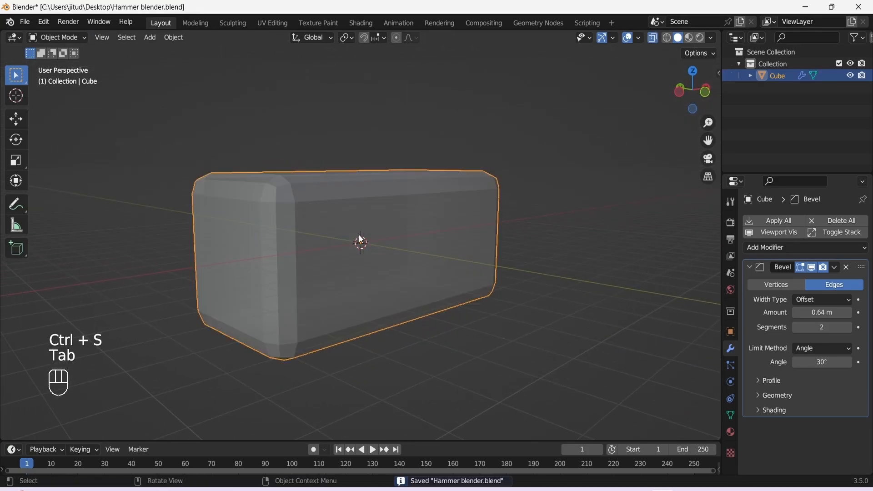
Duplicate the band of faces near the -X end in place and separate it by selection into its own object
key("Tab")
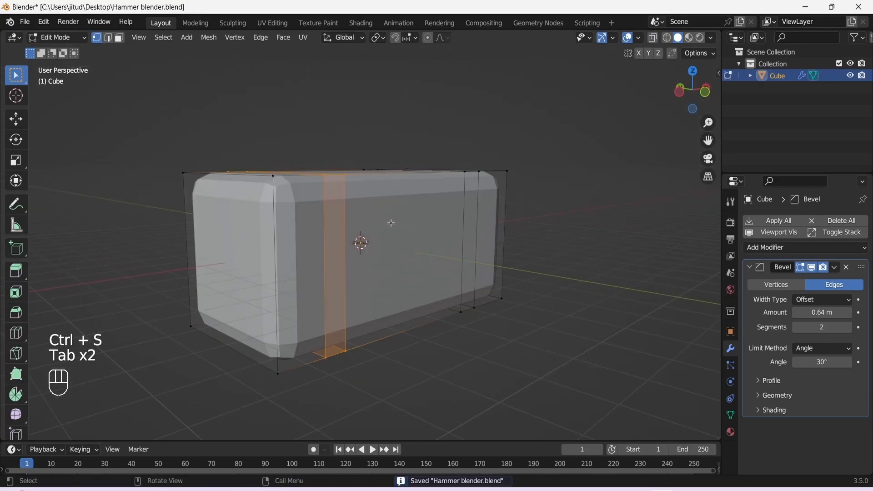
key("shift+d")
right_click(327, 270)
key("p")
left_click(331, 264)
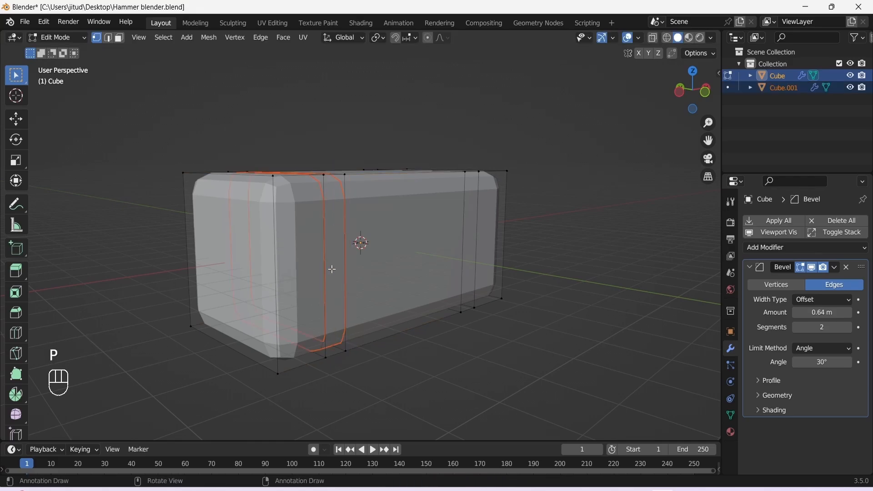
key("Tab")
left_click(337, 277)
key("Tab")
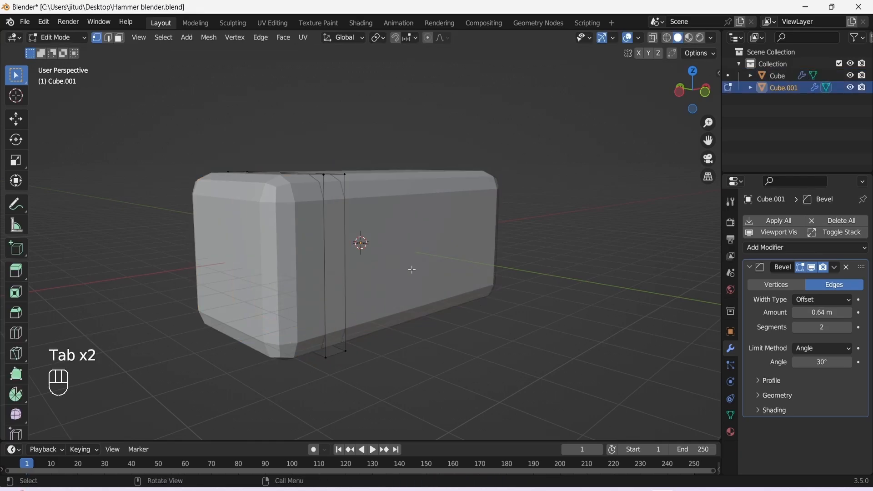
key("Tab")
key("Tab")
key("Tab")
Duplicate the block's band of faces near the +X end in place, separate it by selection into its own object and save
left_click(317, 323)
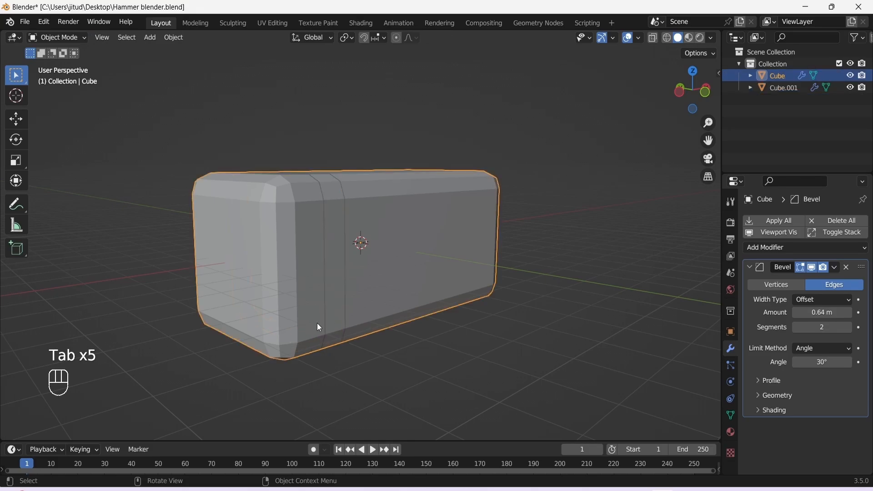
key("Tab")
key("KP_7")
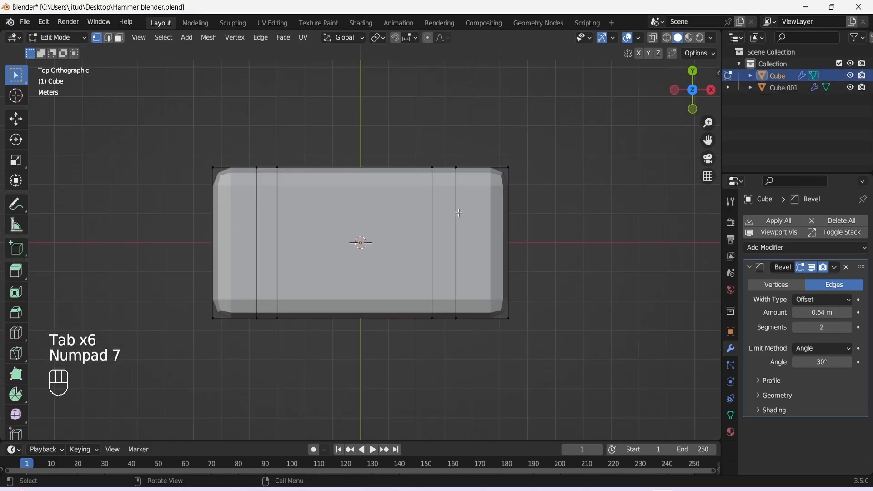
left_click(653, 38)
left_click_drag(402, 133, 477, 277)
key("shift+d")
right_click(473, 250)
key("p")
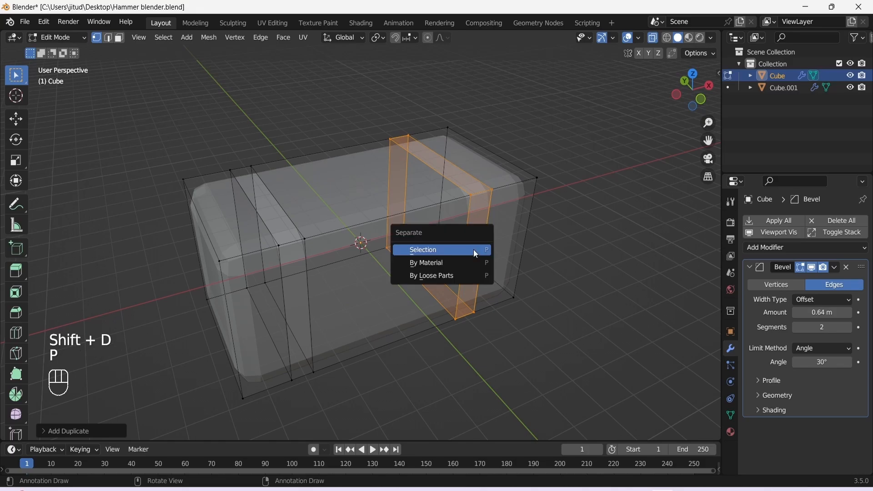
left_click(473, 249)
key("Tab")
left_click(652, 38)
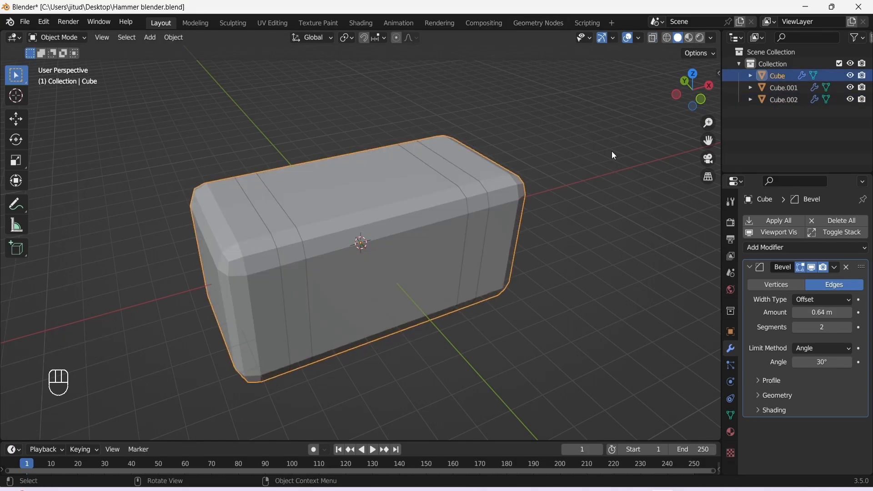
key("ctrl+s")
Enlarge all geometry of the separated -X band slightly so it protrudes around the block, and save the file
left_click(297, 279)
key("Tab")
key("a")
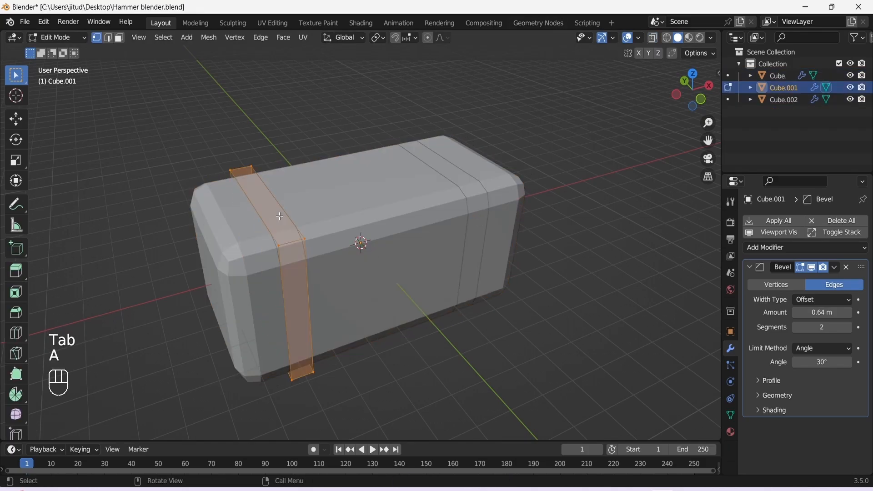
key("s")
key("Escape")
key("KP_3")
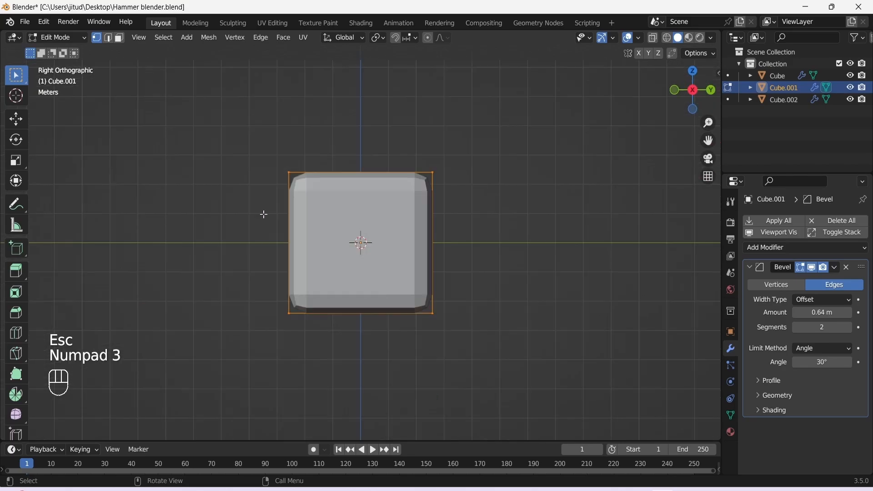
key("KP_7")
key("s")
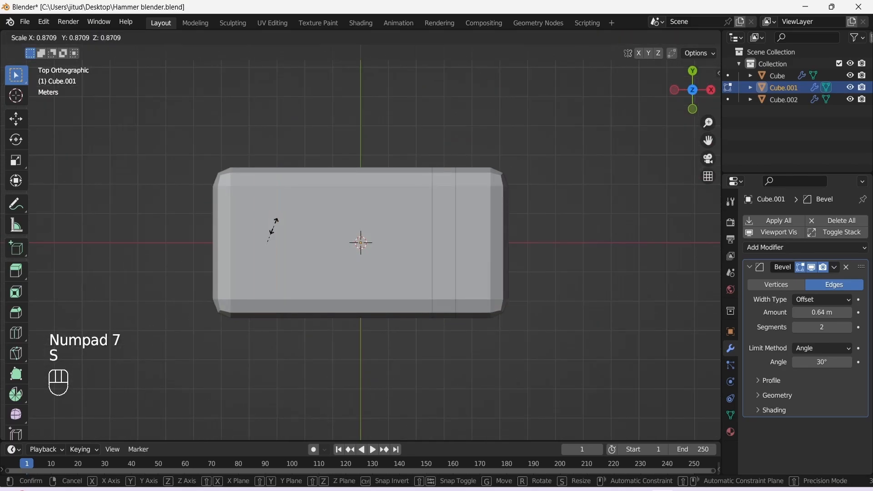
left_click(273, 221)
middle_click_drag(296, 266, 199, 186, "alt")
key("ctrl+s")
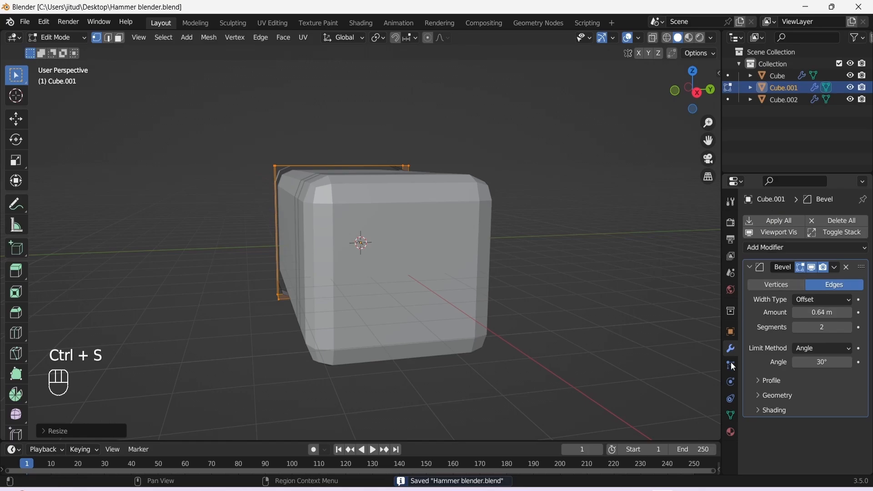
Add a Solidify modifier to the -X band and set its thickness to 0.4 m
left_click(774, 248)
left_click(658, 437)
scroll(794, 417, "down", 4)
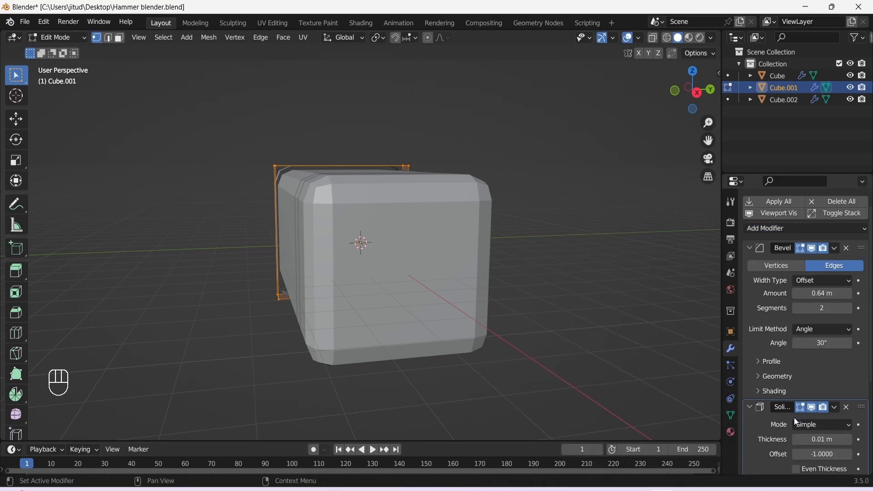
left_click_drag(836, 382, 851, 382)
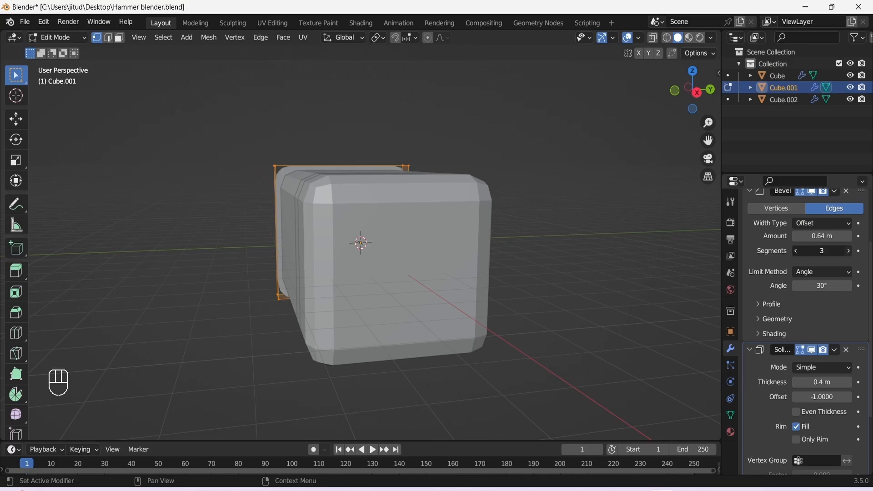
Try 7 segments in the -X band's Bevel modifier and inspect its corners
left_click(850, 251)
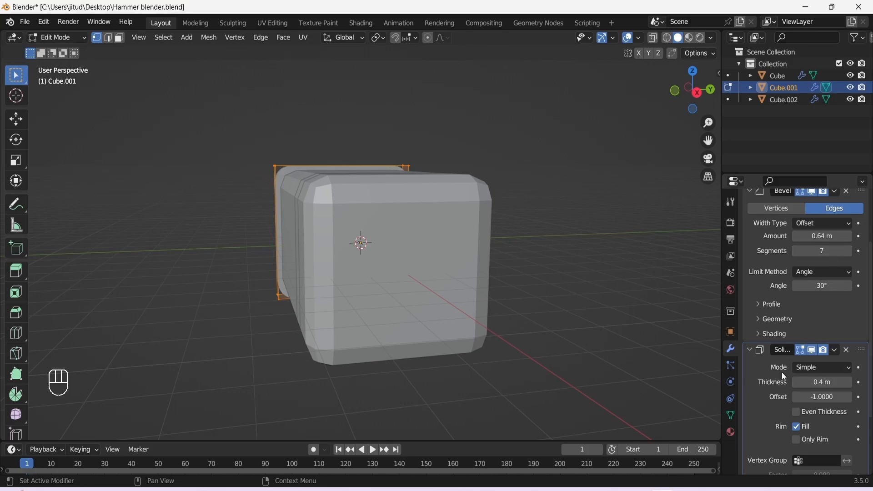
scroll(215, 262, "up", 5)
scroll(215, 262, "down", 2)
left_click_drag(215, 263, 282, 255, "alt")
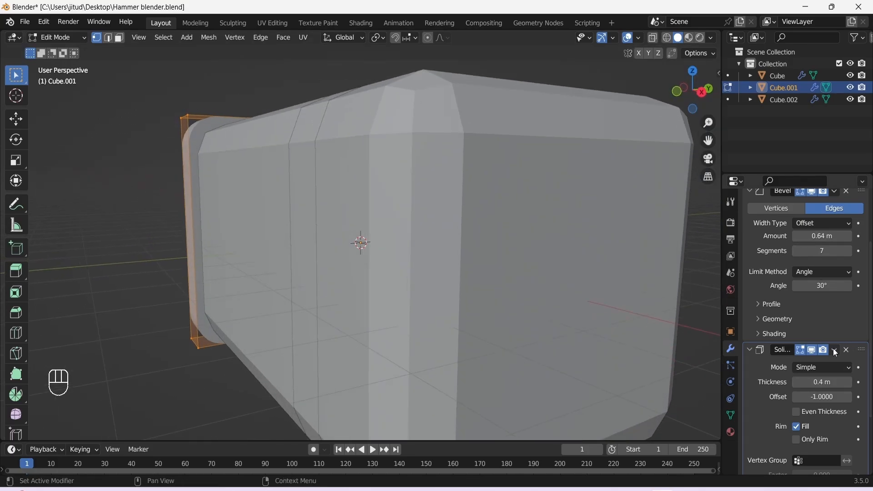
Set the -X band's Solidify thickness to 0.33 m and its Bevel segments to 2, then save in Object Mode
left_click(797, 382)
left_click(797, 383)
left_click(798, 381)
left_click(796, 251)
left_click(795, 251)
left_click(796, 251)
left_click(796, 251)
left_click(796, 251)
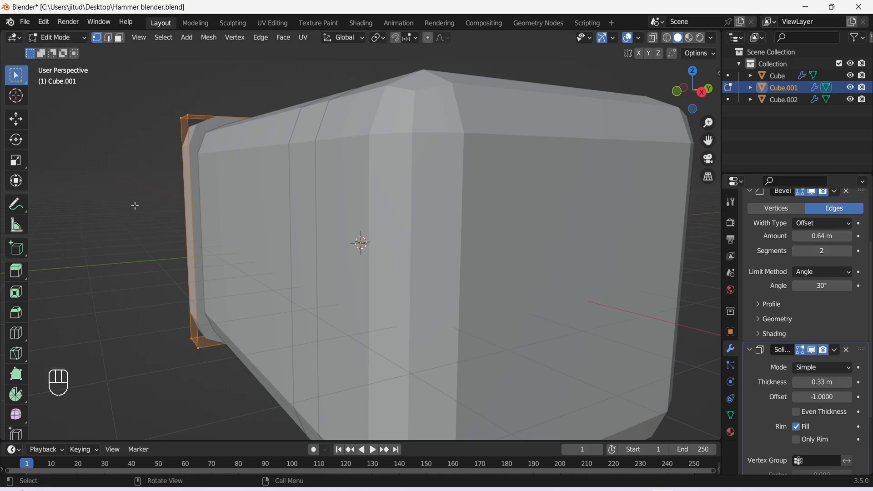
key("Tab")
key("ctrl+s")
Select the thickened -X band and apply its object transform
key("KP_1")
left_click(306, 104)
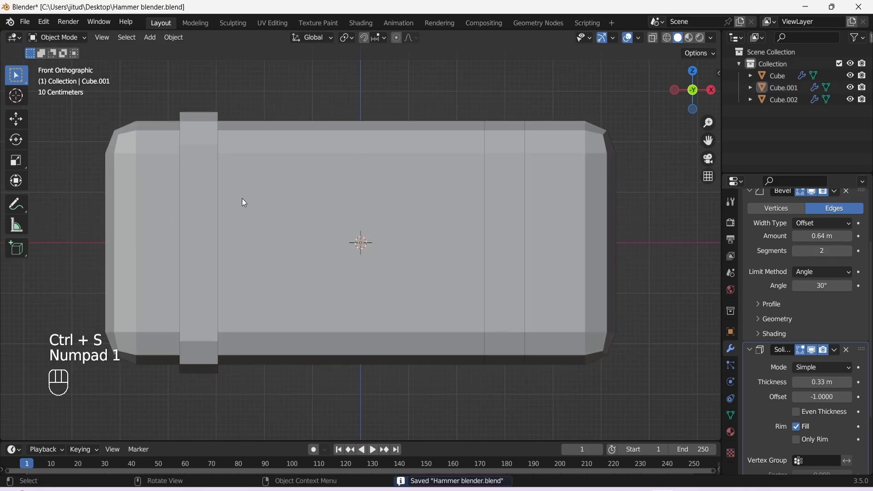
middle_click_drag(242, 199, 342, 211, "alt")
left_click(448, 148)
key("ctrl+a")
left_click(448, 147)
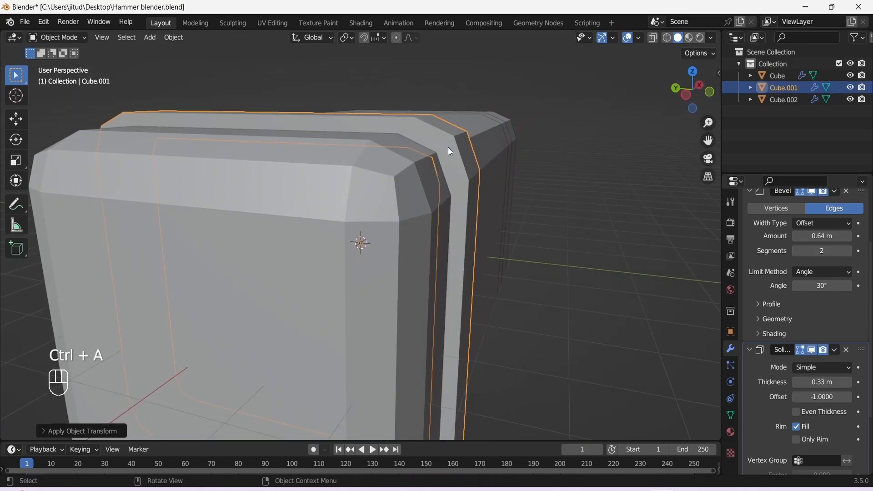
Save the hammer file
left_click(520, 258)
key("ctrl+s")
left_click(493, 236)
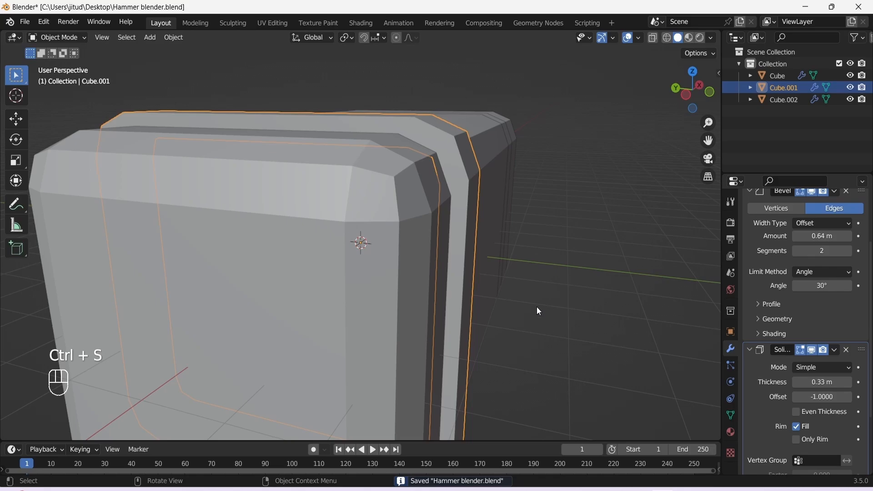
Select the +X band and scale all of its geometry up slightly in Edit Mode
scroll(532, 309, "down", 4)
middle_click_drag(521, 311, 452, 343, "alt")
left_click(480, 218)
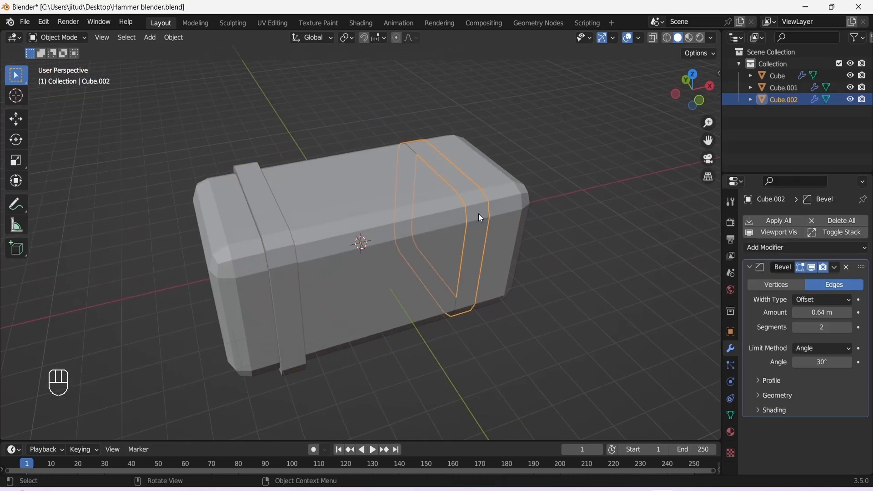
key("KP_7")
key("Tab")
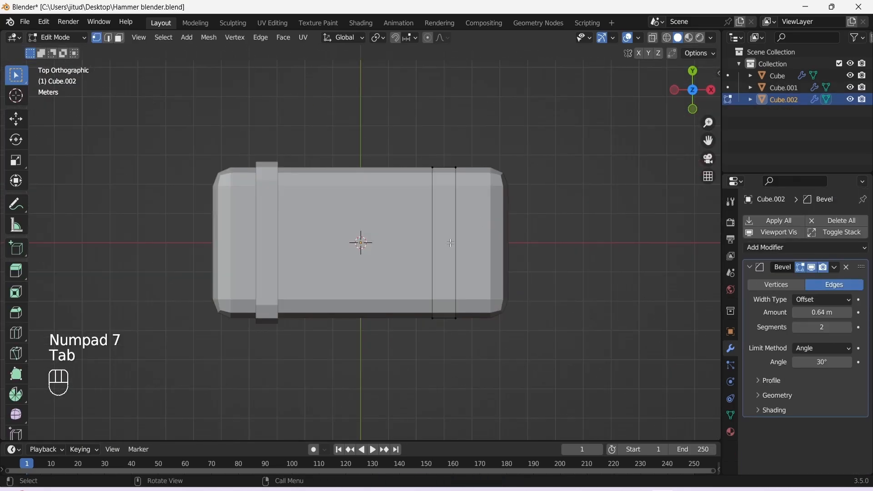
key("a")
key("s")
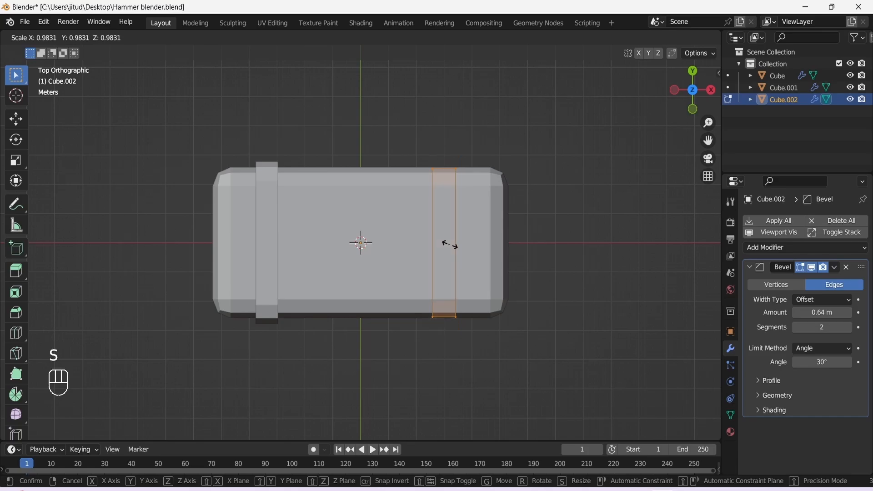
left_click(449, 246)
middle_click_drag(452, 273, 342, 150, "alt")
Add a Solidify modifier to the +X band and set its thickness to 0.26 m
left_click(798, 248)
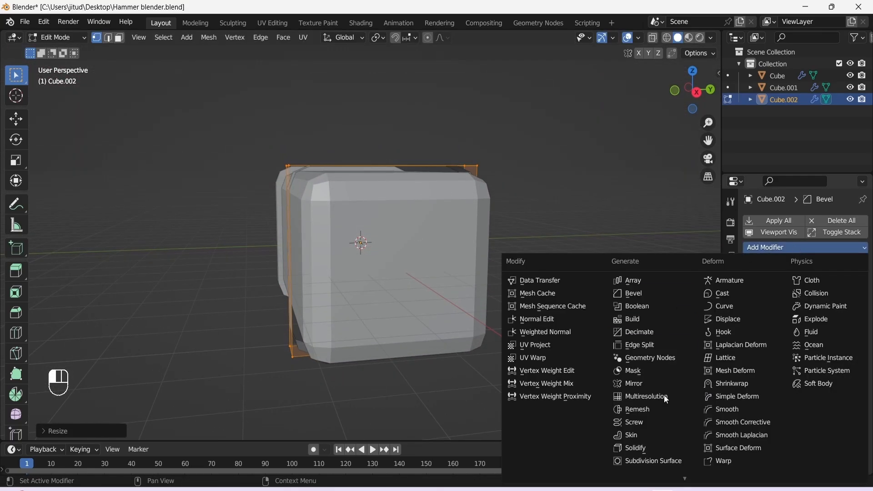
left_click(622, 448)
key("KP_3")
scroll(451, 341, "up", 3)
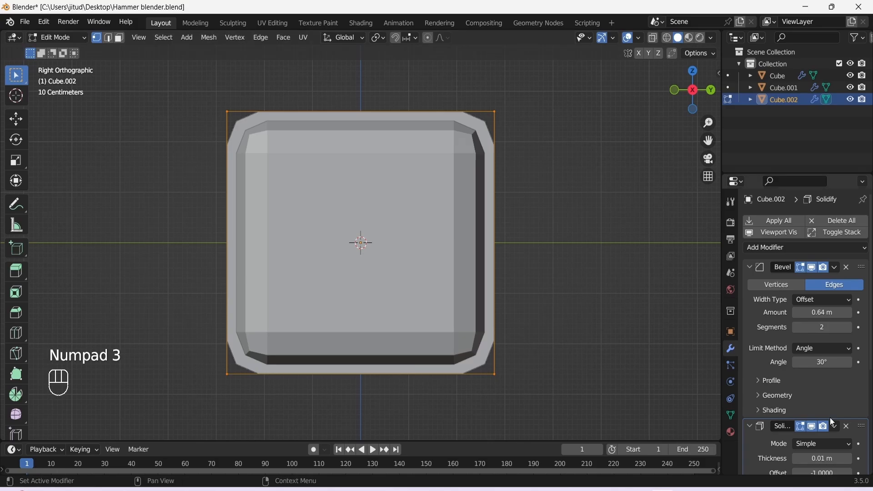
left_click(848, 461)
left_click(848, 461)
left_click(849, 461)
left_click(849, 460)
left_click(849, 460)
left_click(848, 461)
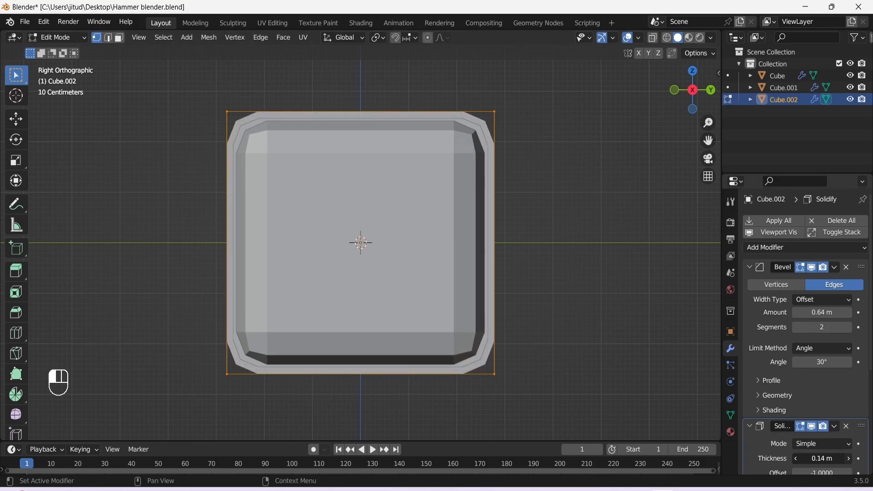
left_click(848, 461)
left_click(849, 461)
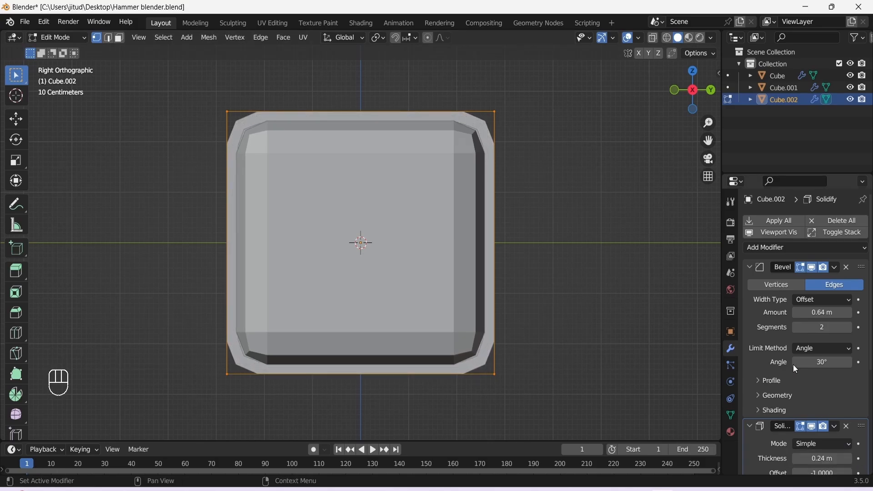
left_click(795, 327)
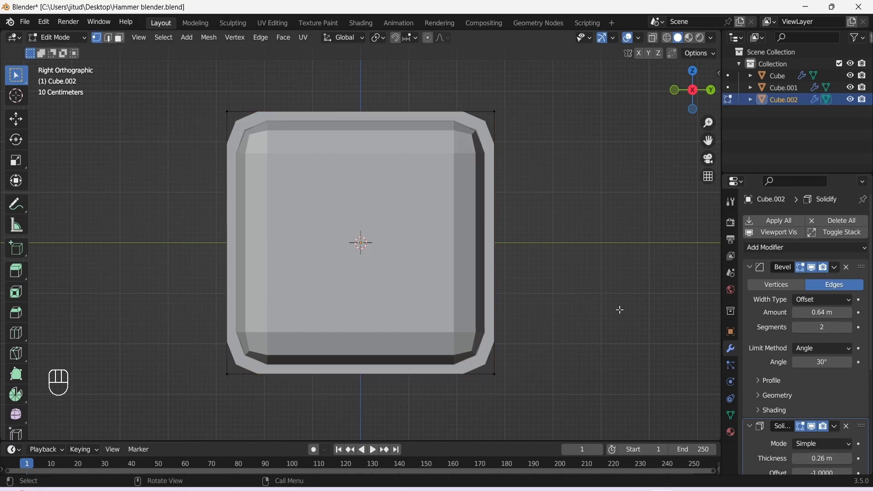
Return to Object Mode, apply the +X band's object transform and save the file
key("ctrl+s")
key("Tab")
scroll(286, 232, "up", 5)
middle_click_drag(286, 233, 459, 249)
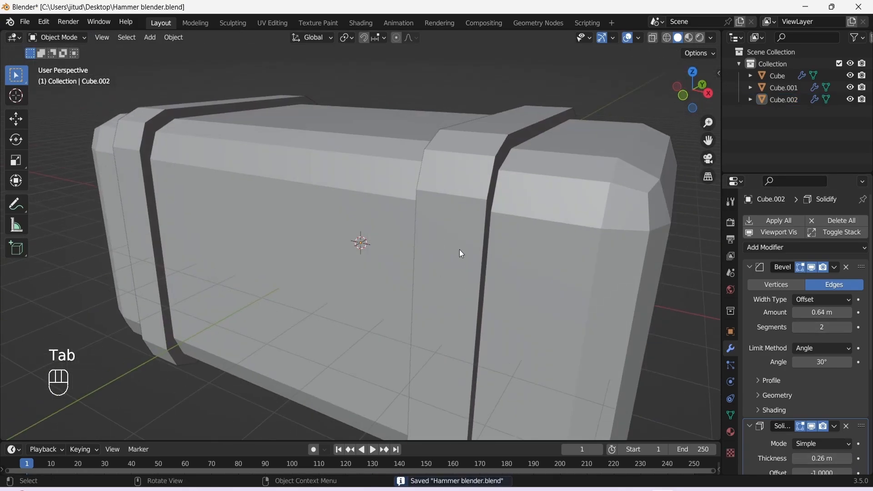
left_click(459, 249)
key("ctrl+a")
left_click(460, 249)
left_click(438, 245)
key("ctrl+s")
Add a cylinder near the centre of the hammer head's top face
key("KP_1")
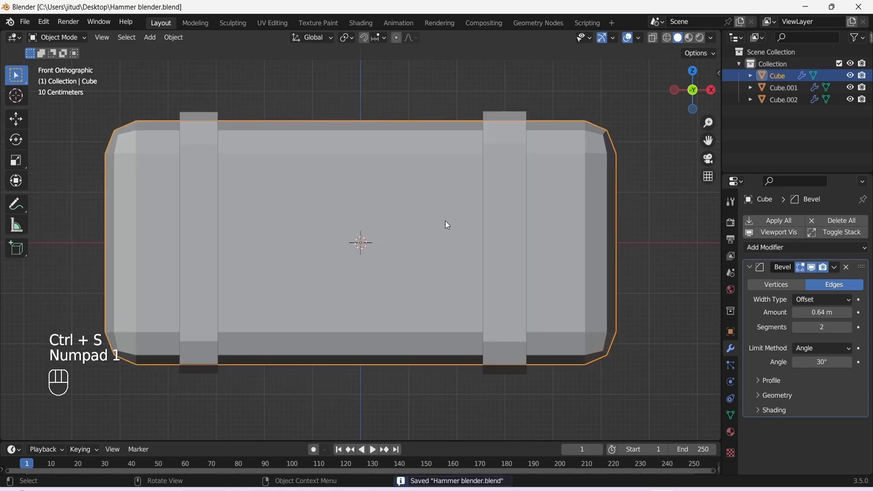
scroll(445, 221, "down", 2)
middle_click_drag(444, 217, 342, 272, "alt")
key("ctrl+s")
key("KP_1")
key("KP_7")
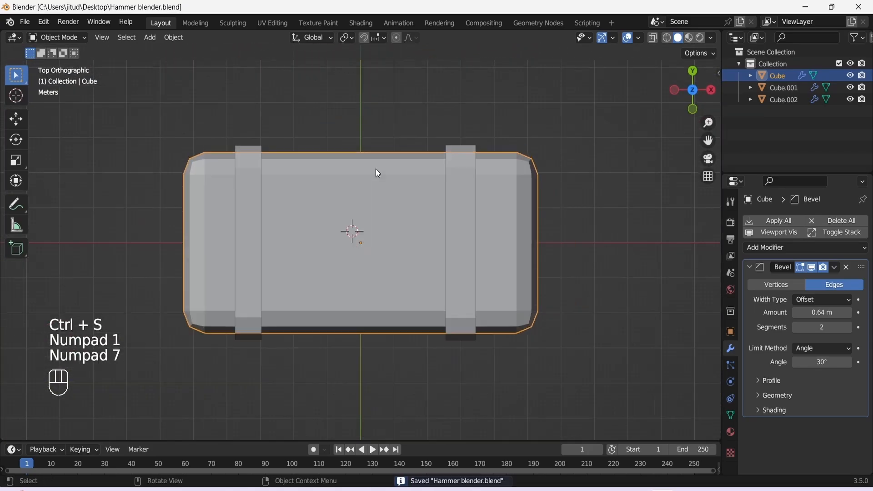
key("shift+a")
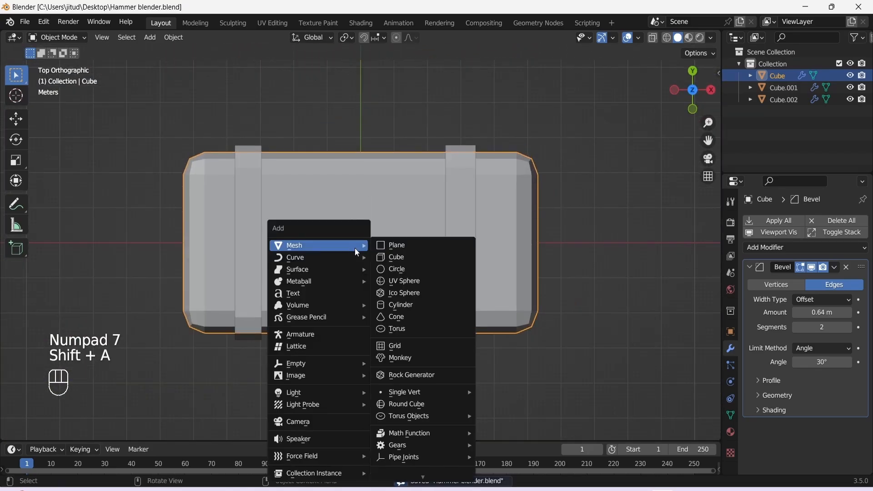
left_click(418, 304)
Flatten the cylinder along Z and raise it about 0.25 m onto the head's top face
key("KP_1")
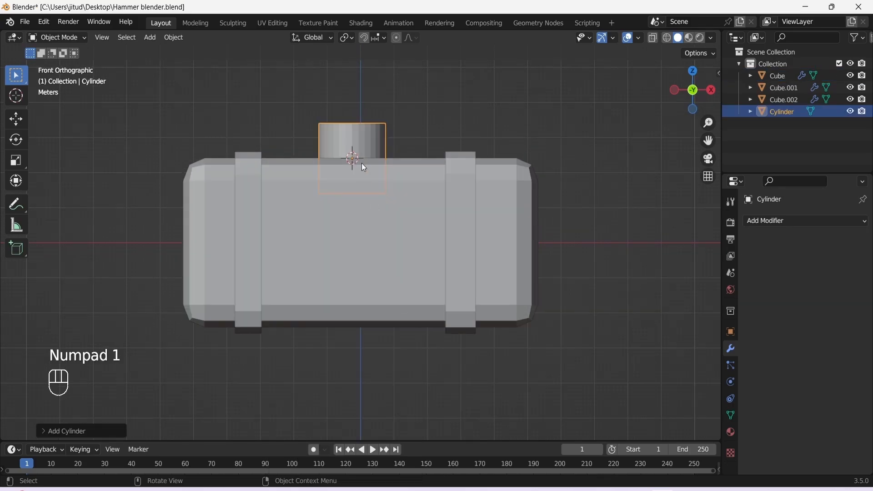
key("s")
key("z")
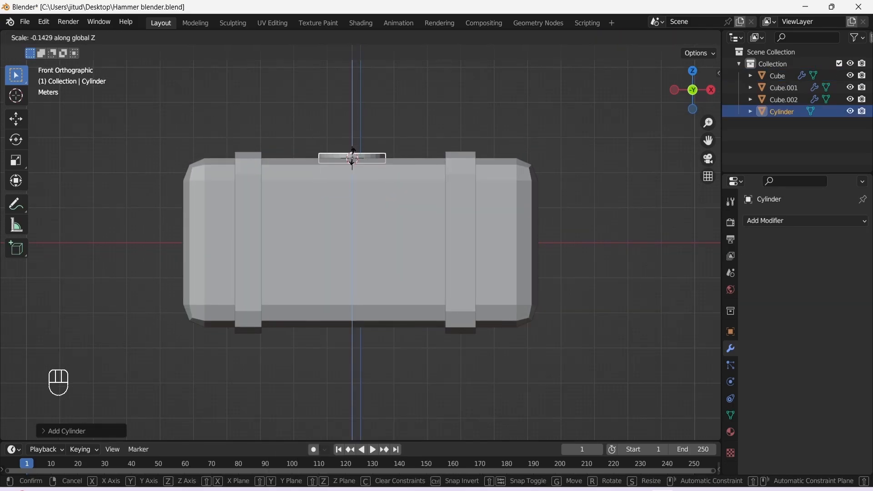
left_click(352, 192)
key("g")
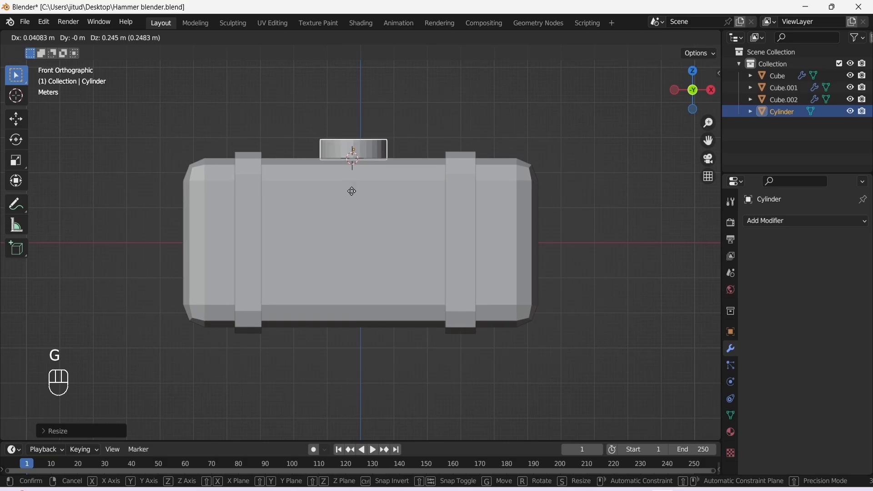
left_click(353, 191)
Flatten the cylinder a little more along Z, lower it to touch the head, and save
key("s")
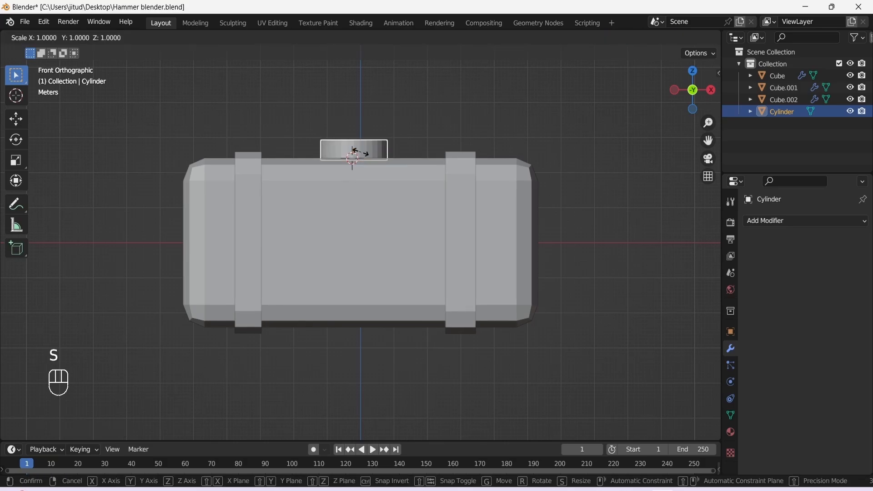
key("z")
left_click(358, 153)
key("g")
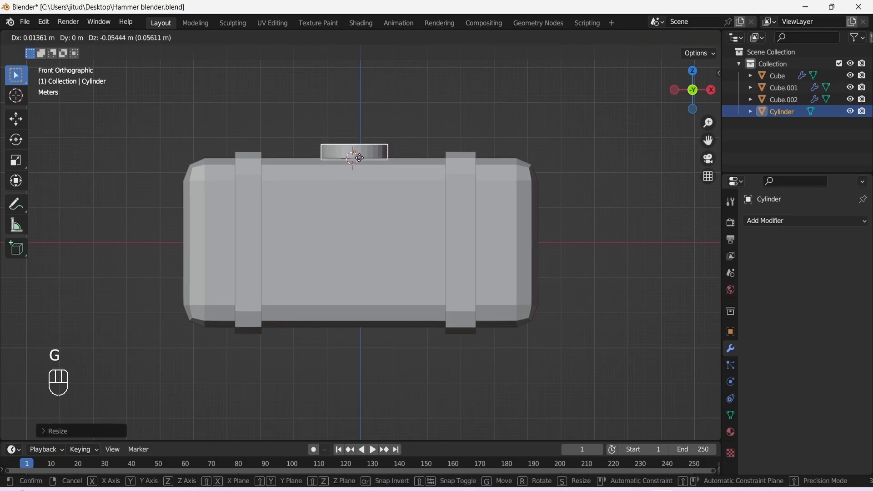
left_click(358, 156)
left_click(418, 118)
key("ctrl+s")
Select the flattened cylinder on top of the head and apply its object transform
middle_click_drag(355, 145, 366, 226)
left_click(362, 181)
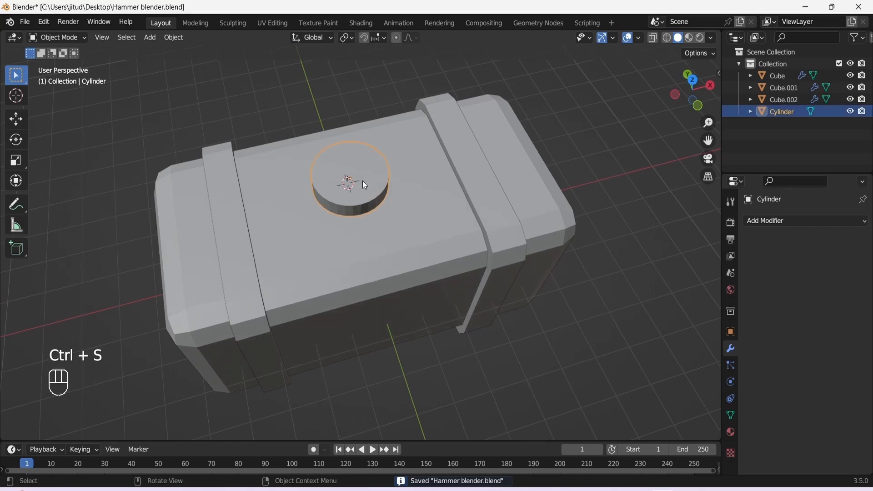
key("ctrl+a")
left_click(362, 181)
left_click(362, 179)
left_click(359, 193)
Extrude the cylinder's top face up about 1 m and scale it to about 0.2 to form a cone
key("Tab")
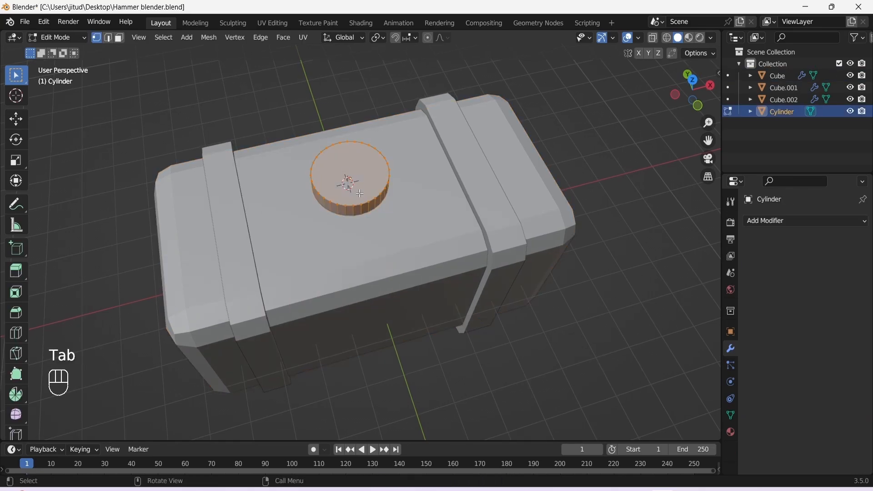
left_click(329, 175)
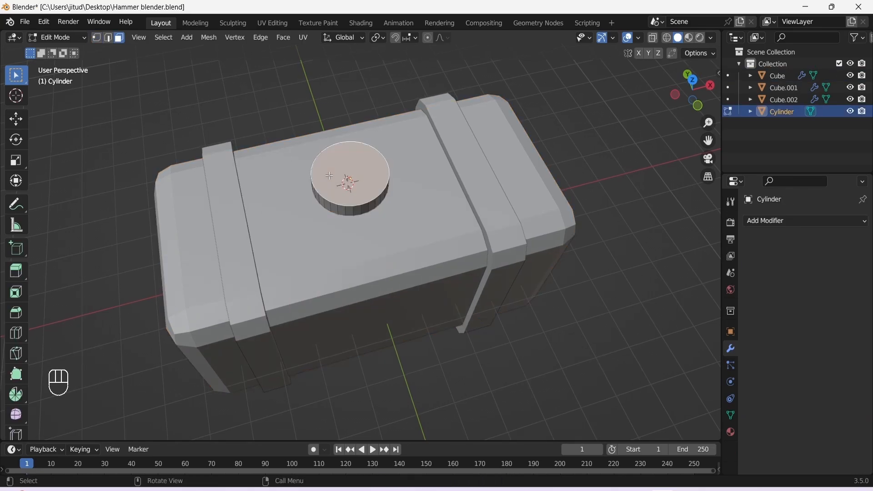
key("KP_1")
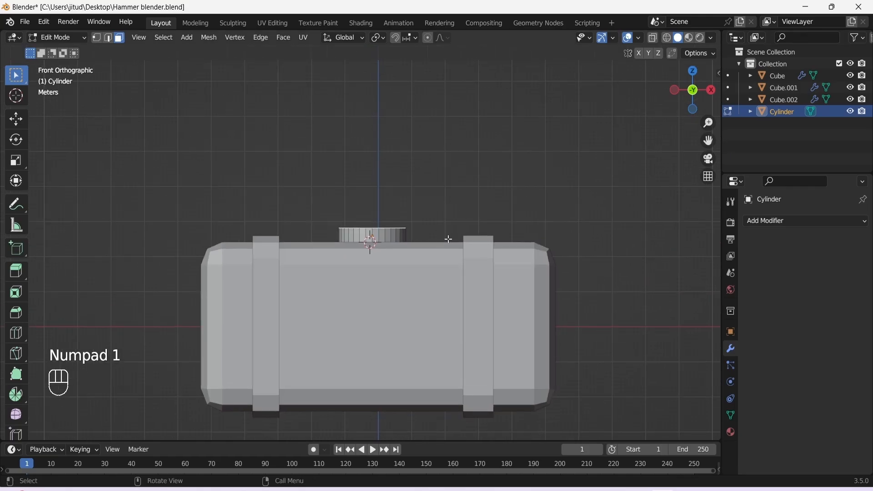
key("e")
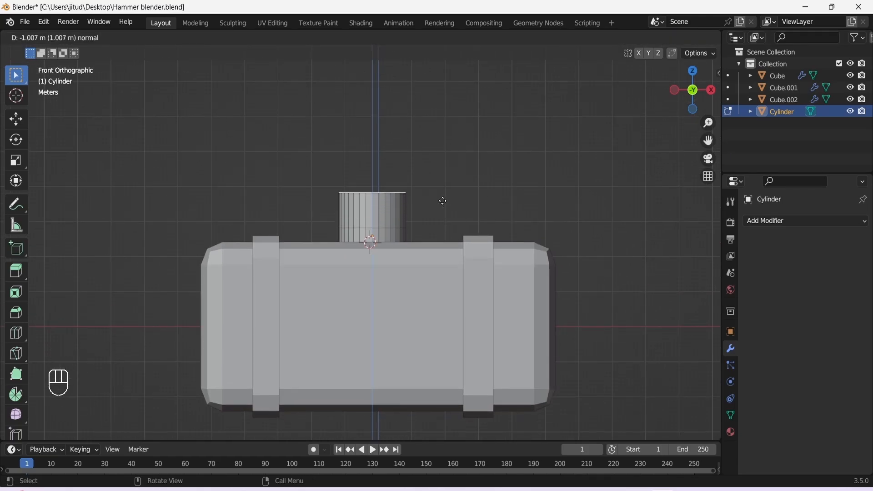
left_click(443, 200)
key("s")
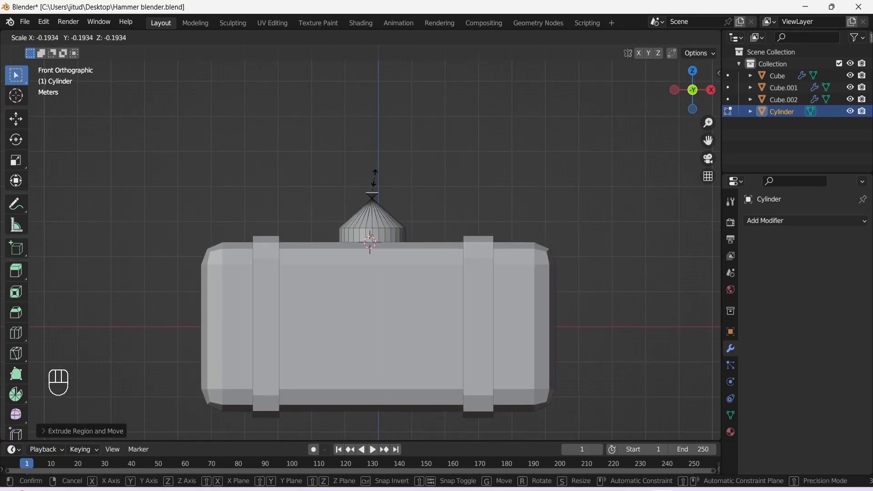
left_click(374, 181)
In Object Mode, shorten the cone slightly, lower it about 0.1 m into the head, and save
key("Tab")
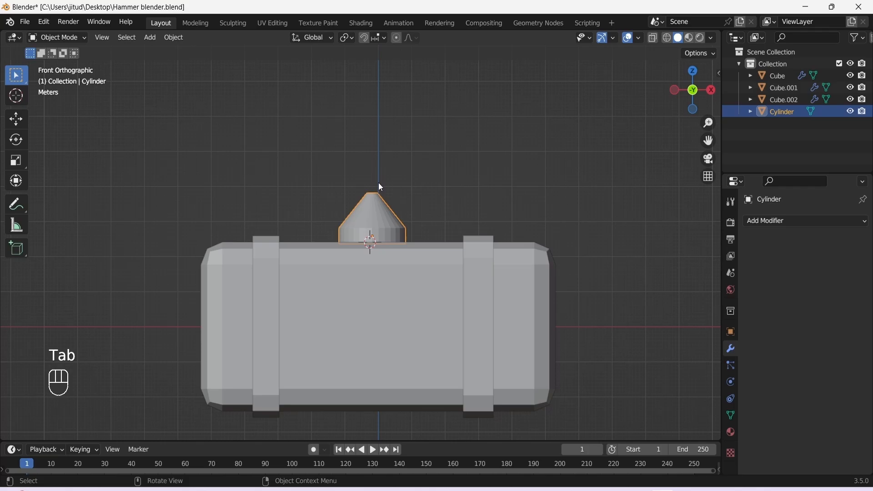
key("ctrl+s")
key("ctrl+a")
left_click(378, 210)
key("g")
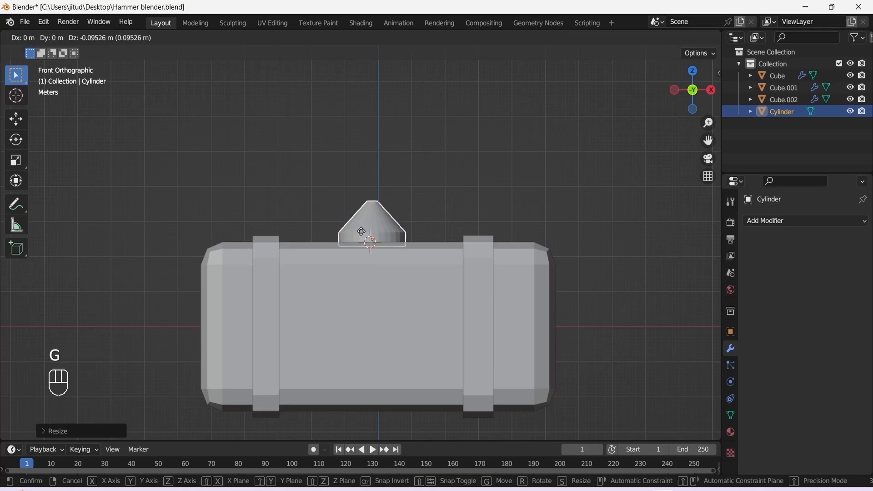
left_click(361, 231)
left_click(442, 221)
key("ctrl+s")
middle_click_drag(371, 214, 568, 241)
key("ctrl+s")
key("KP_1")
scroll(471, 173, "up", 3)
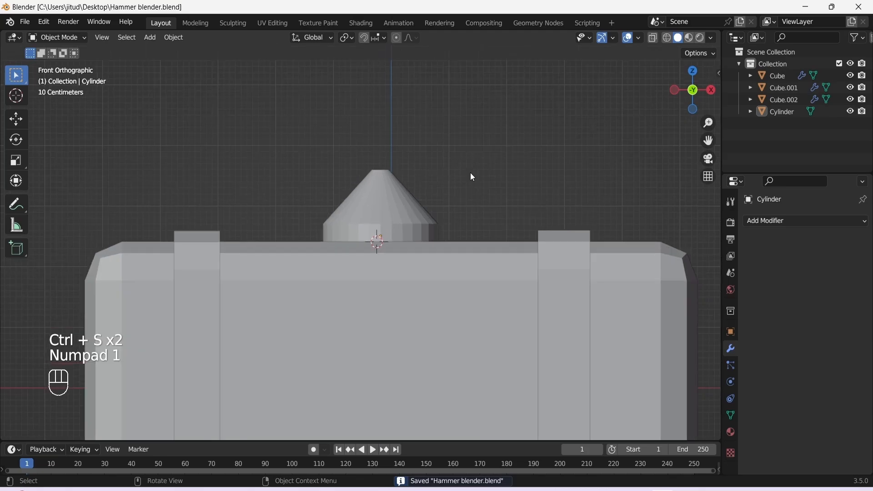
scroll(470, 173, "down", 4)
middle_click_drag(369, 344, 391, 282, "shift")
left_click(391, 282)
left_click(653, 37)
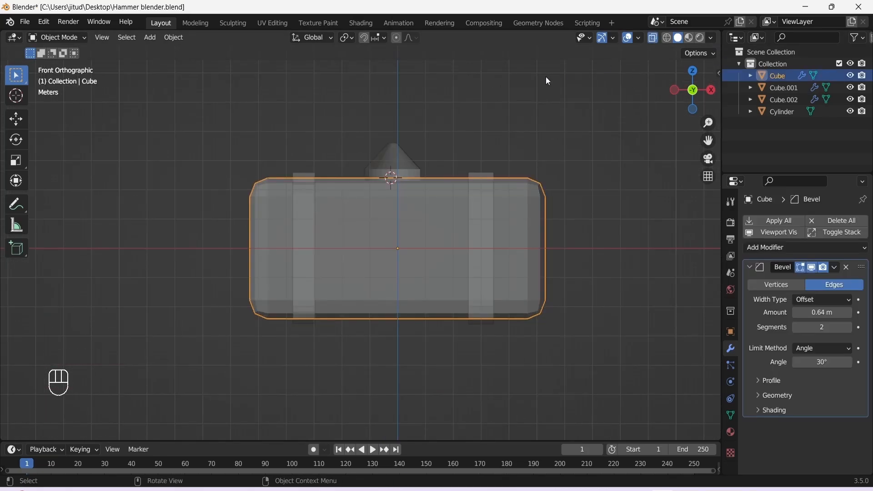
key("KP_7")
key("KP_1")
key("Delete")
Add a cube centred at the head's underside, flatten it along Z and position it as a thin block against the underside
key("shift+a")
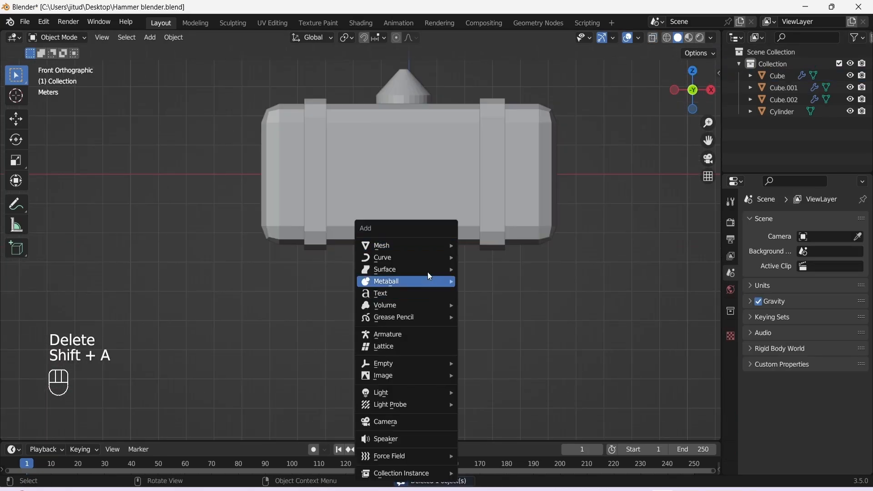
mouse_move(437, 244)
left_click(501, 258)
key("s")
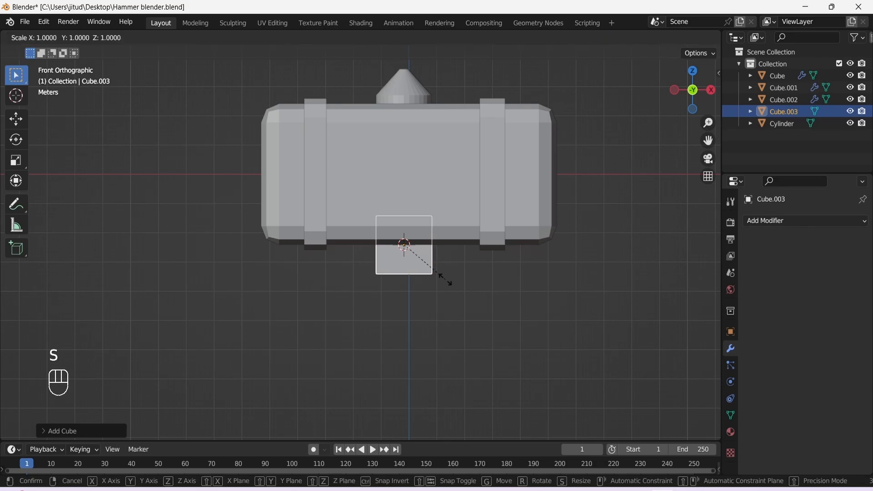
key("z")
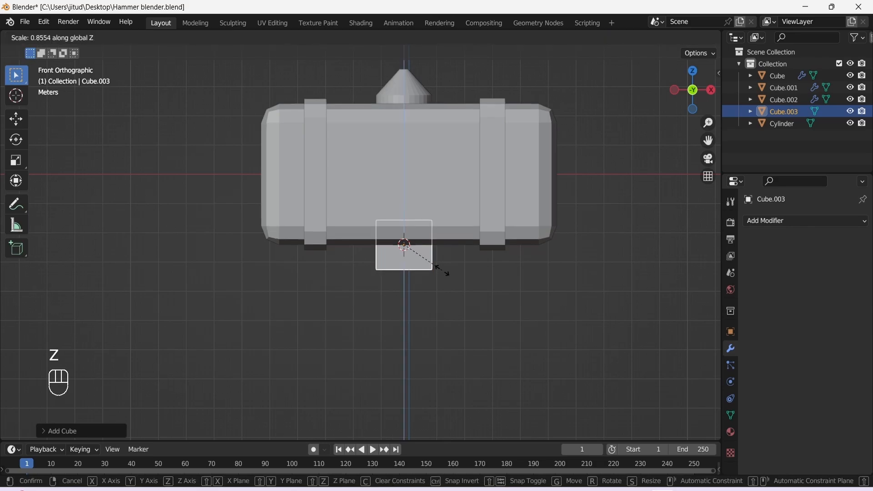
left_click(421, 245)
key("g")
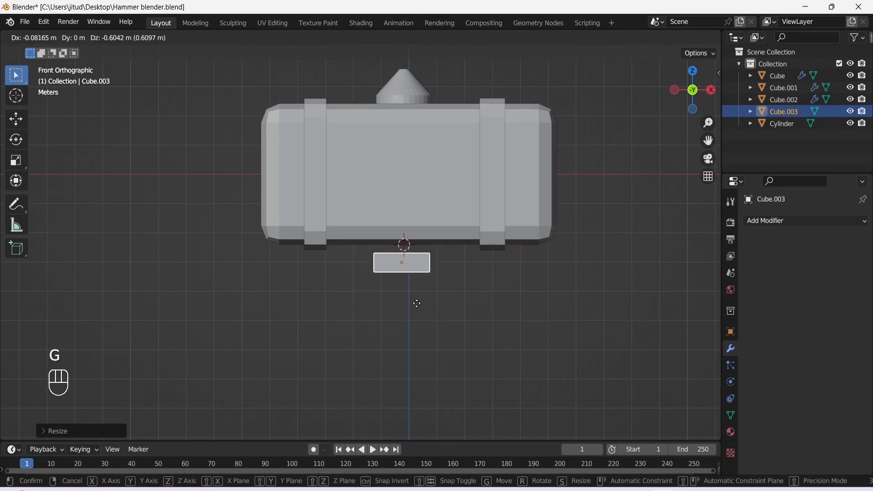
left_click(425, 296)
In Edit Mode, select the vertical edges of the block under the head and try a two-segment bevel about 0.67 m wide
key("Tab")
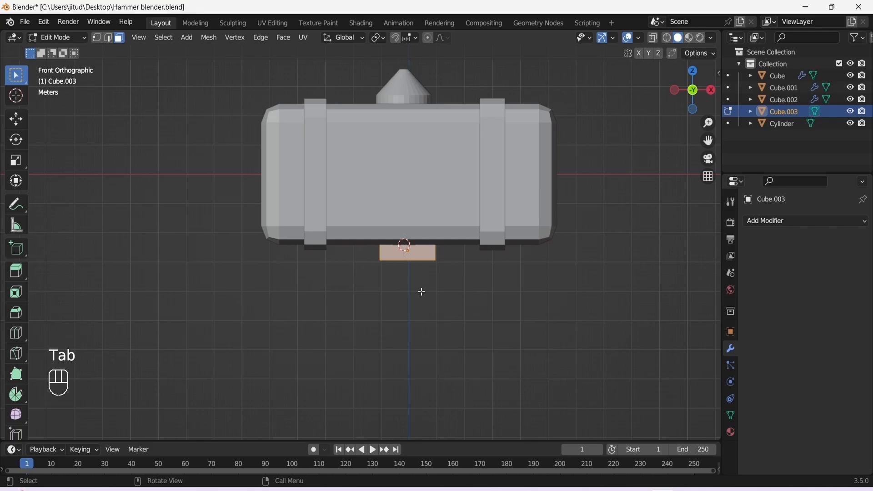
left_click(392, 275, "alt")
key("KP_1")
left_click(656, 46)
left_click(554, 225)
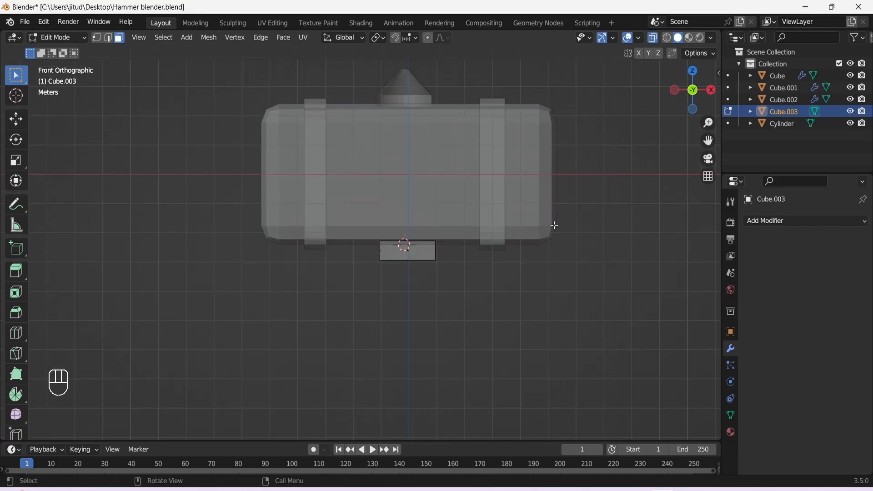
left_click_drag(446, 255, 357, 249)
middle_click_drag(398, 237, 411, 243)
key("ctrl+b")
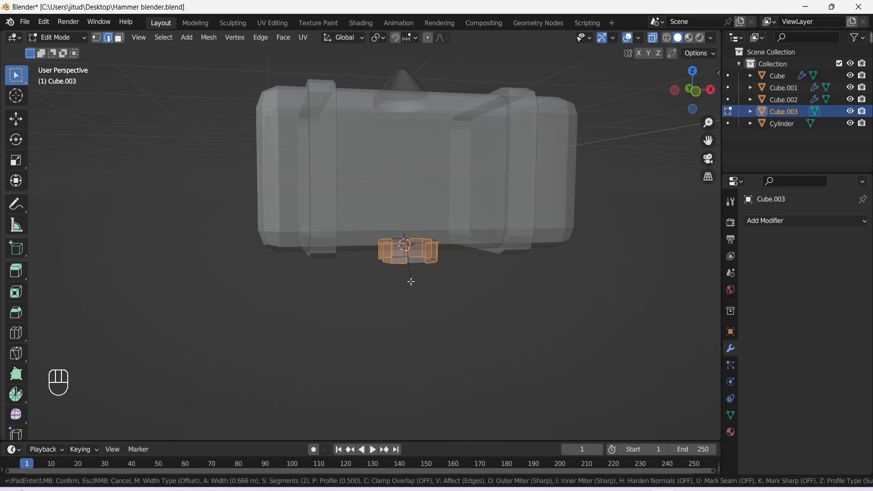
left_click(411, 281)
Bevel the block's vertical edges with one segment about 0.59 m wide to form an octagon, save, and return to Object Mode
left_click_drag(412, 282, 407, 325, "alt")
key("ctrl+b")
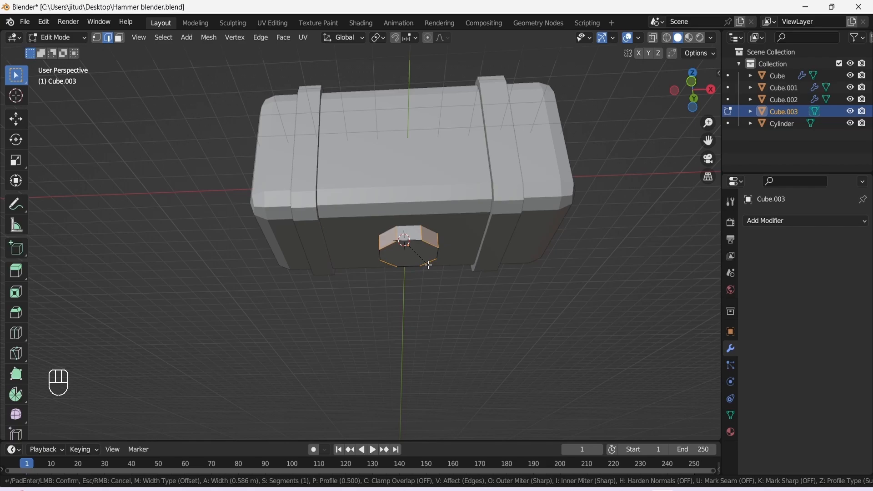
left_click(428, 265)
left_click_drag(410, 254, 421, 273, "alt")
key("ctrl+s")
key("Tab")
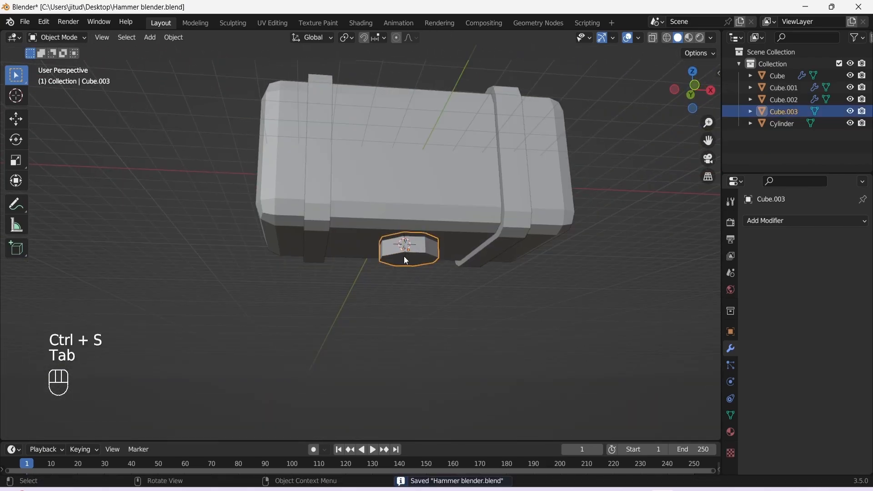
Apply the octagonal mount's object transform
key("ctrl+a")
left_click(404, 257)
key("KP_1")
left_click(416, 255)
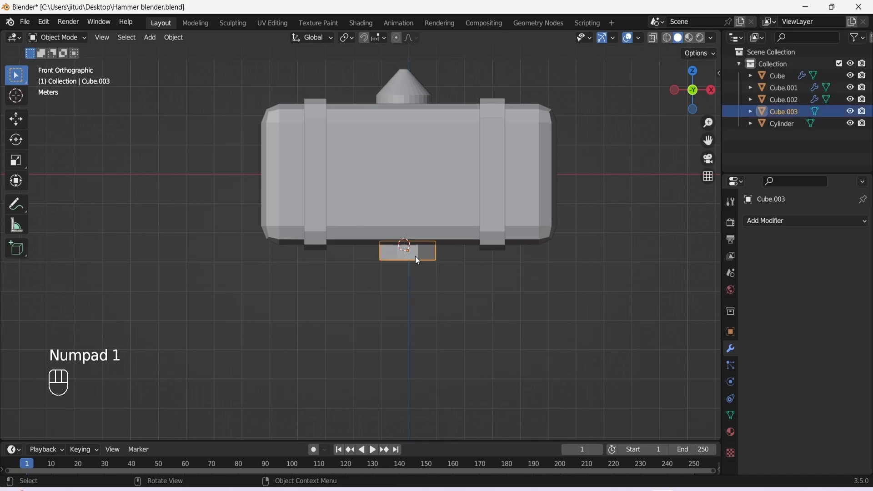
Inset the bottom face of the octagonal mount by about 0.18 m in Edit Mode
left_click_drag(411, 287, 411, 257, "alt")
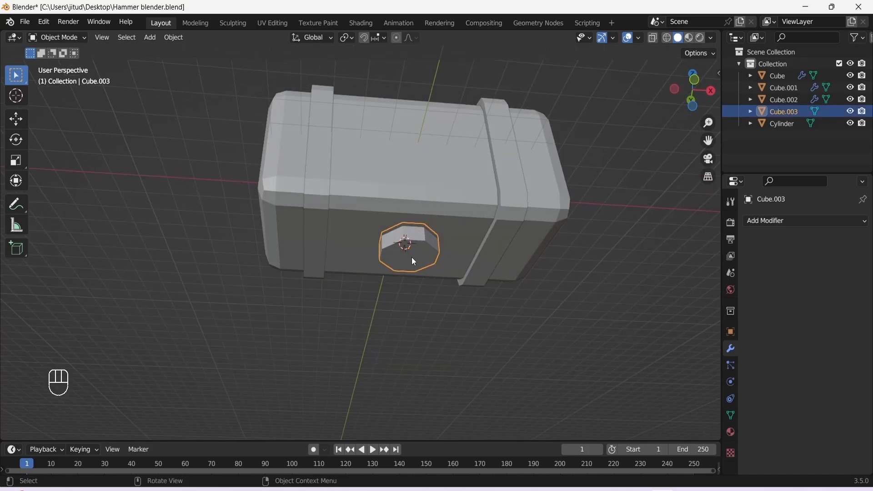
key("Tab")
key("KP_1")
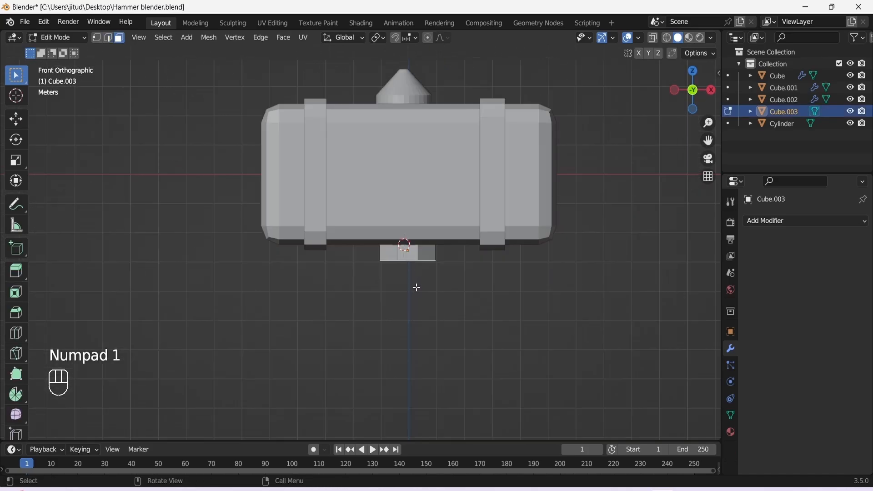
left_click_drag(415, 287, 478, 271, "alt")
scroll(407, 283, "up", 5)
key("i")
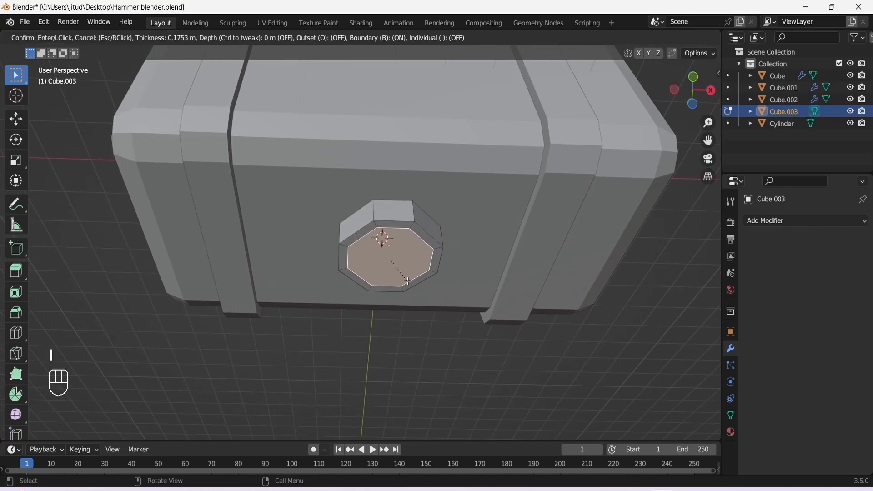
left_click(408, 281)
Extrude the inset face slightly downward as a smaller step, return to Object Mode, and save the file
key("KP_1")
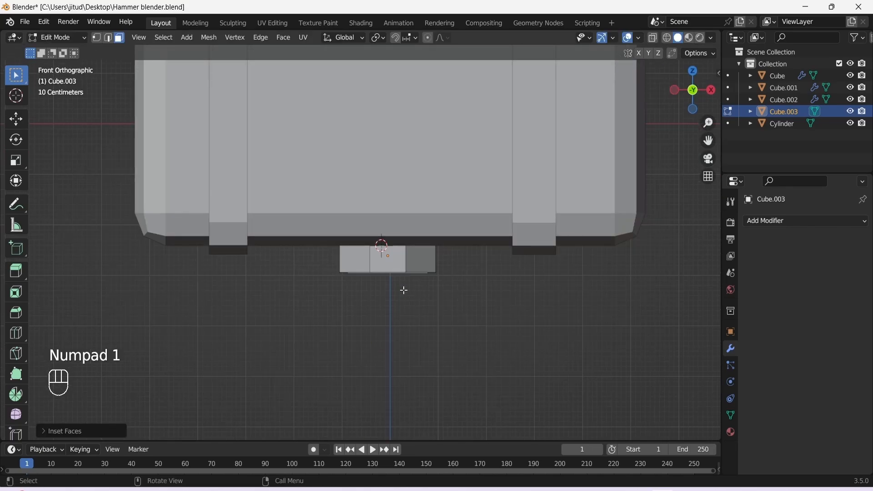
left_click(654, 38)
key("e")
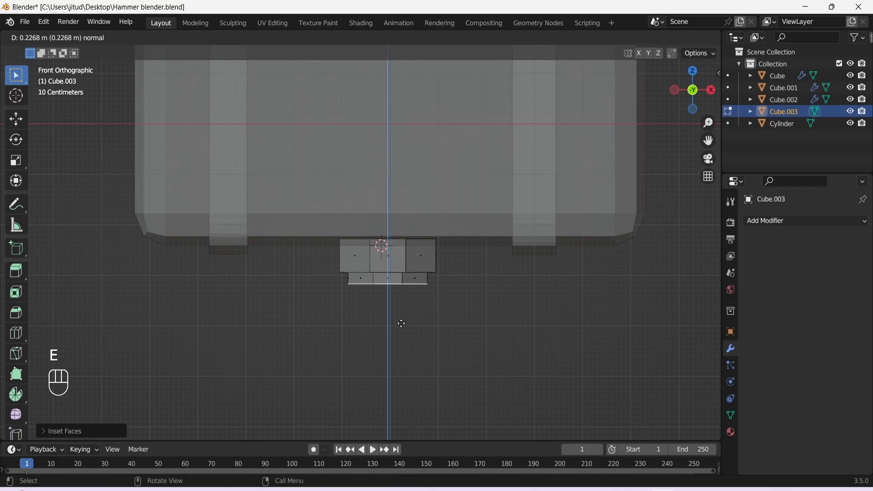
key("Tab")
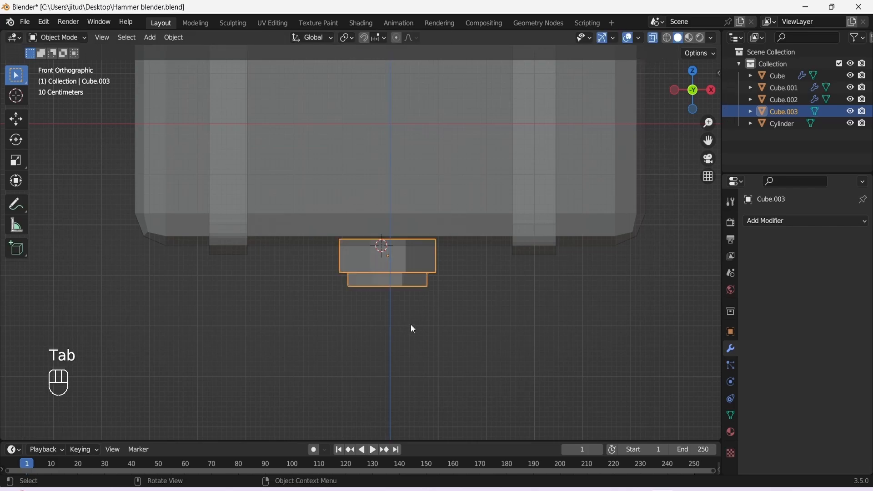
left_click(411, 324)
left_click(654, 37)
key("ctrl+s")
From the top view, move the octagonal mount about 0.26 m along Y to centre it on the head
middle_click_drag(392, 308, 379, 251)
left_click(407, 282)
key("KP_1")
scroll(406, 283, "down", 5)
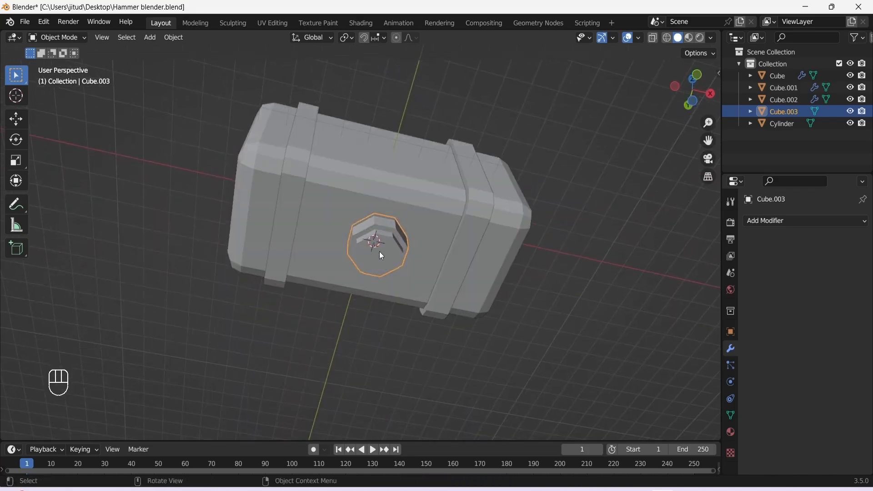
key("KP_7")
left_click(376, 344)
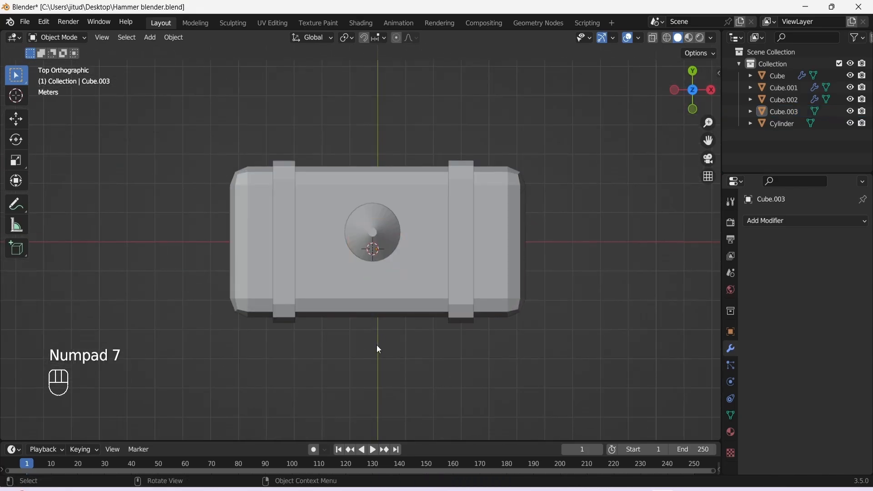
left_click(398, 233)
key("alt+z")
left_click(386, 229)
left_click(384, 268)
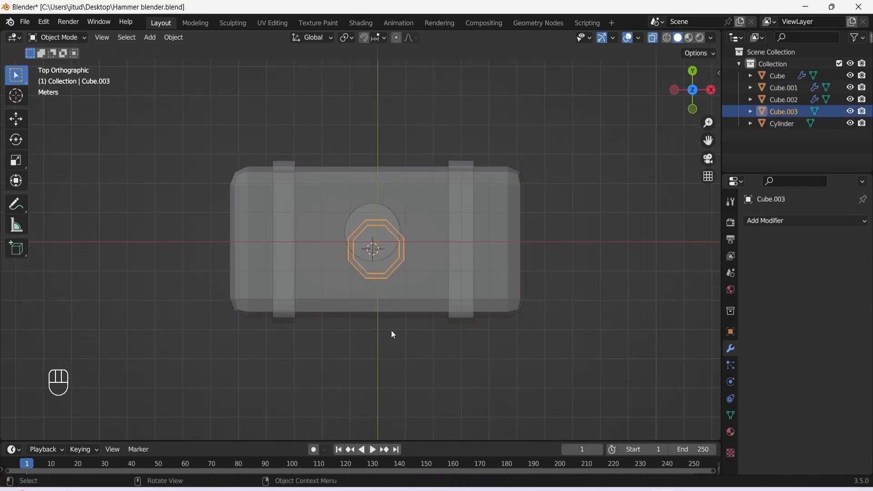
key("g")
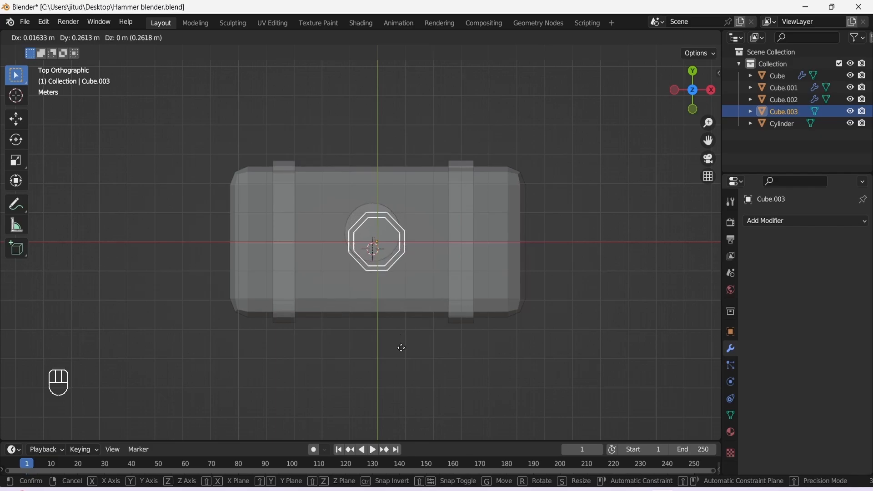
left_click(401, 348)
Move the cone about 0.18 m along X and -0.34 m along Y to centre it over the mount, and save the file
left_click(367, 217)
key("g")
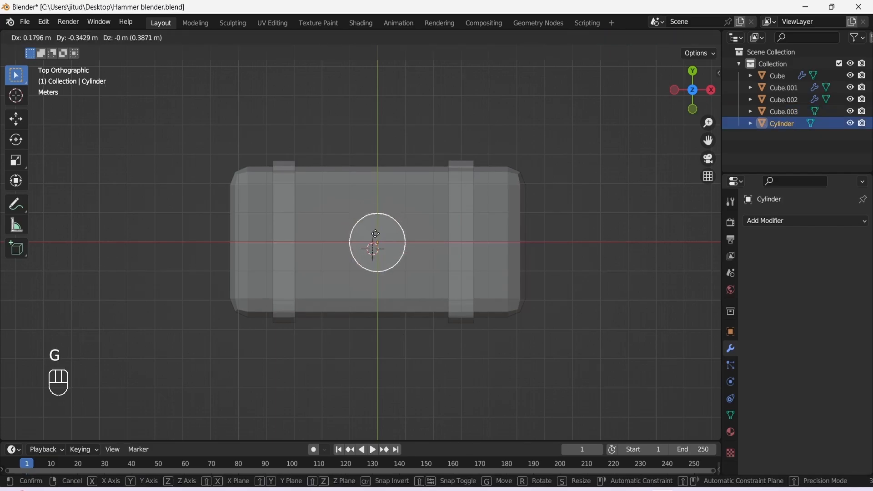
left_click(376, 233)
left_click(397, 327)
left_click(391, 264)
left_click_drag(375, 346, 372, 279, "alt")
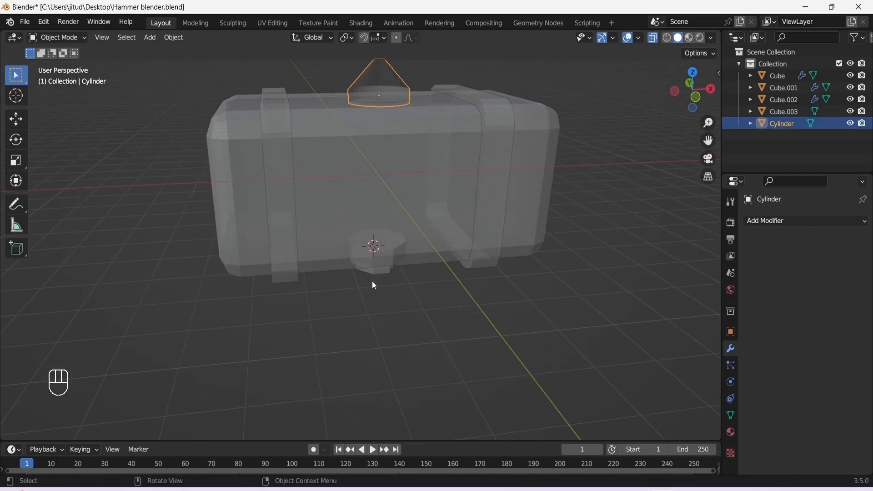
left_click(372, 281)
left_click(653, 38)
key("ctrl+s")
Place the 3D cursor near the centre of the mount's bottom face, check it from the front, and save the file
left_click_drag(380, 316, 379, 259, "alt")
left_click(379, 259)
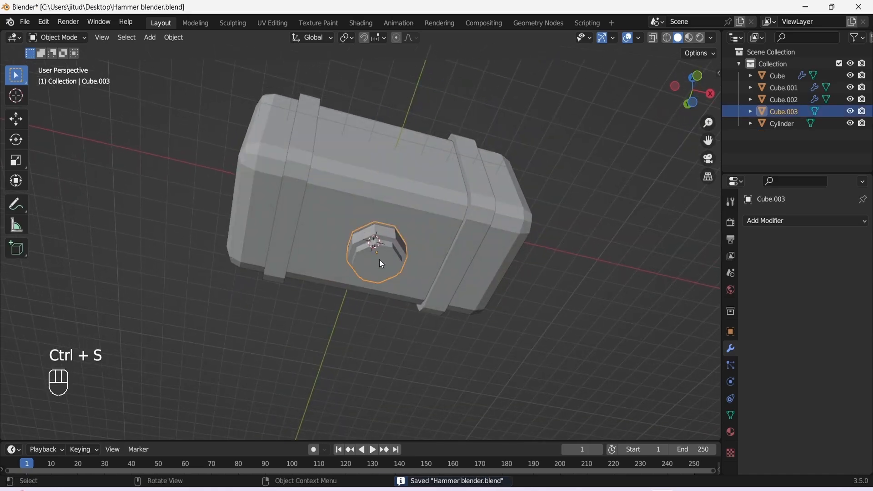
scroll(386, 273, "up", 5)
scroll(397, 288, "down", 5)
left_click_drag(397, 287, 390, 238, "alt")
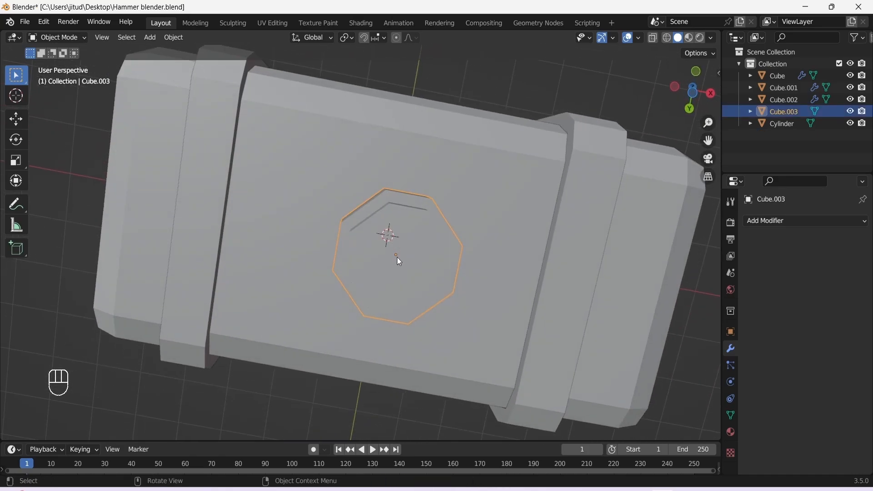
right_click(397, 258)
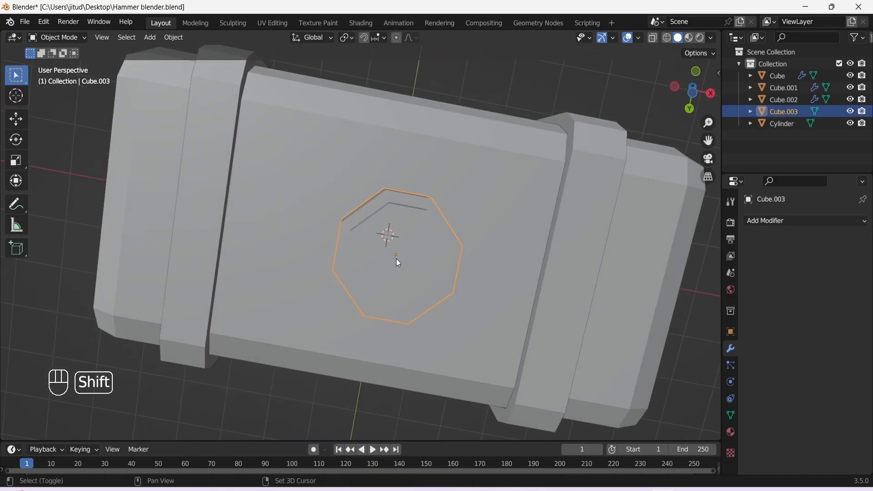
right_click(396, 259, "shift")
key("KP_1")
left_click(409, 337)
left_click(399, 294)
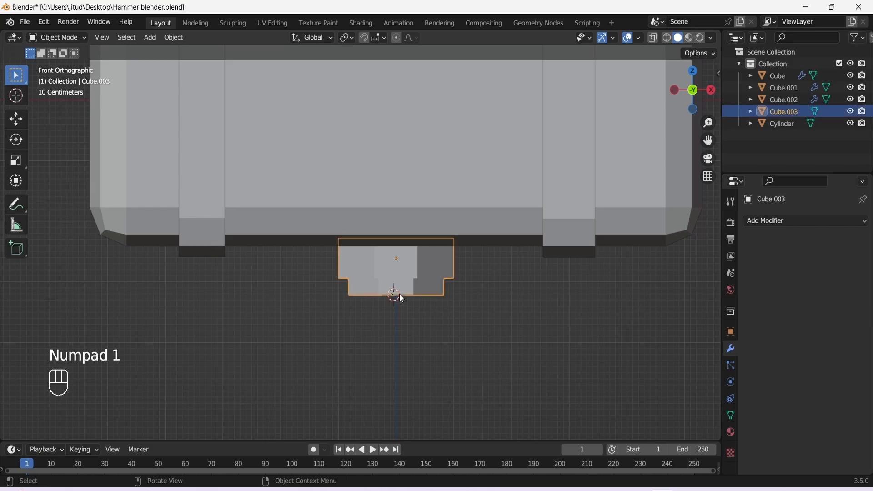
left_click(406, 306)
left_click_drag(406, 305, 399, 274, "alt")
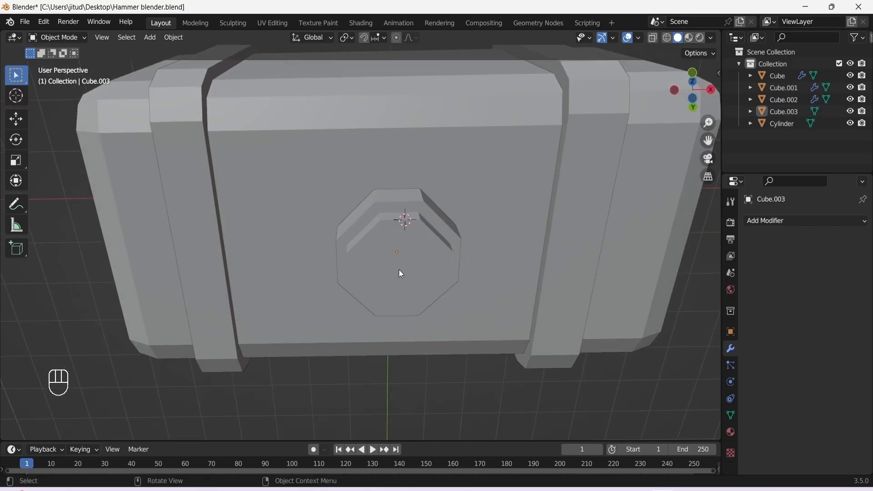
left_click(399, 271)
key("KP_1")
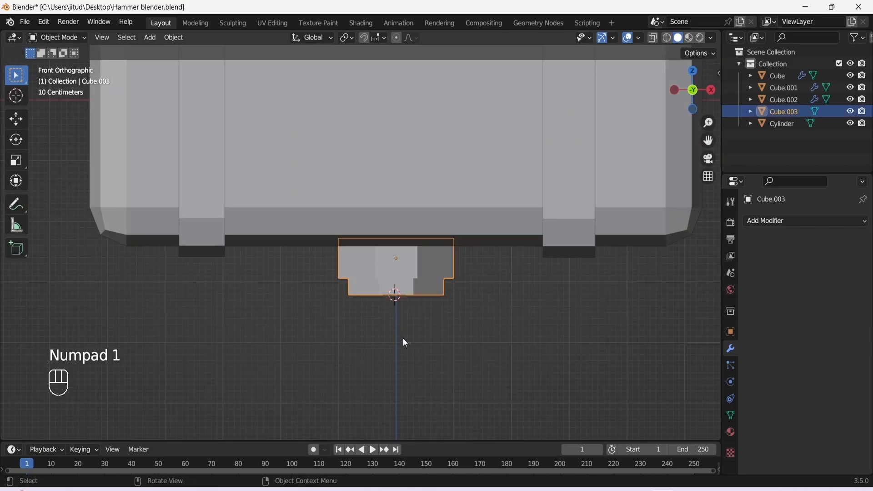
left_click_drag(403, 338, 408, 313, "alt")
key("KP_1")
left_click(427, 346)
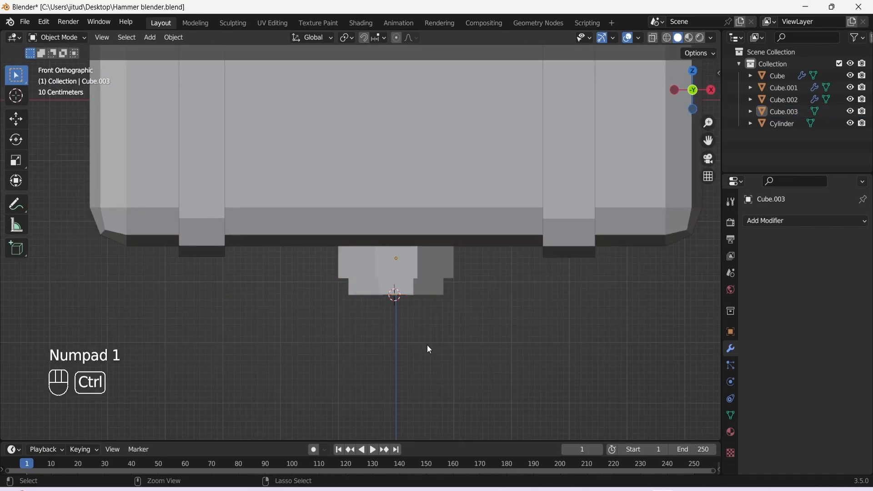
key("ctrl+s")
Add a cylinder at the 3D cursor and move it down so its top meets the mount's underside
key("shift+a")
mouse_move(422, 244)
left_click(486, 303)
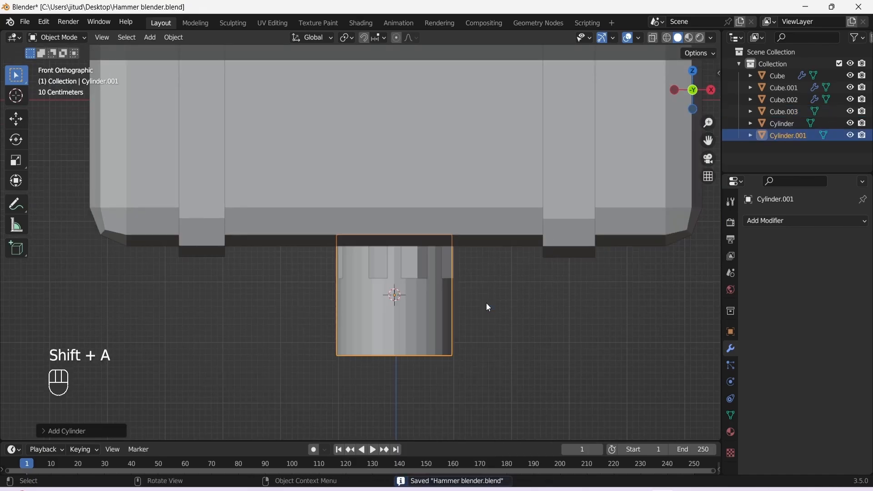
left_click_drag(708, 140, 689, 44)
key("g")
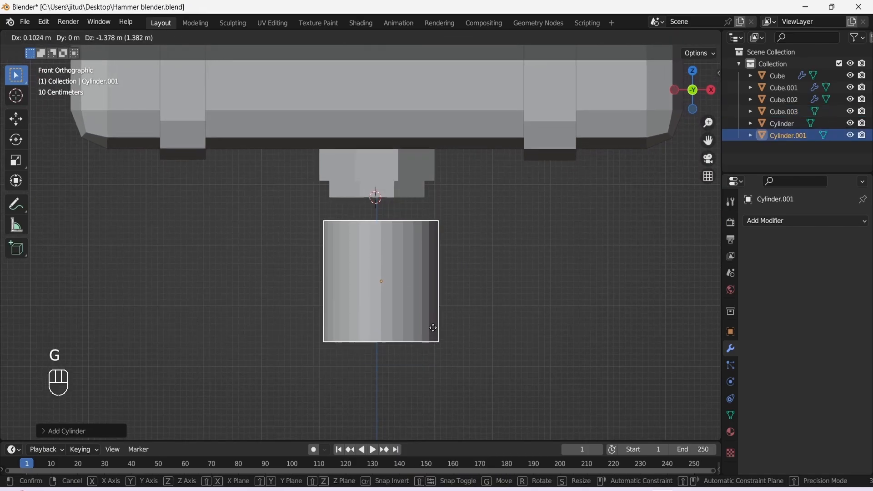
left_click(470, 324)
Scale the cylinder down uniformly to be narrower than the mount and raise it about 0.39 m against the mount's underside
key("s")
key("x")
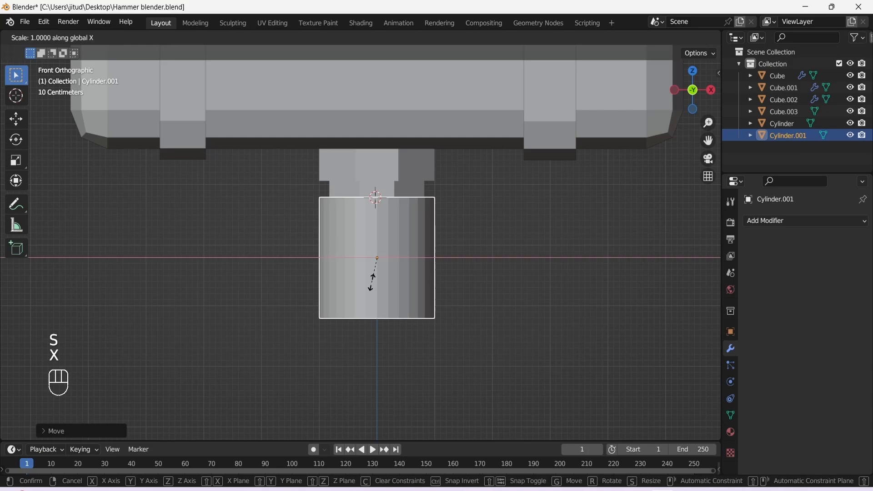
key("Escape")
key("s")
left_click(382, 307)
key("g")
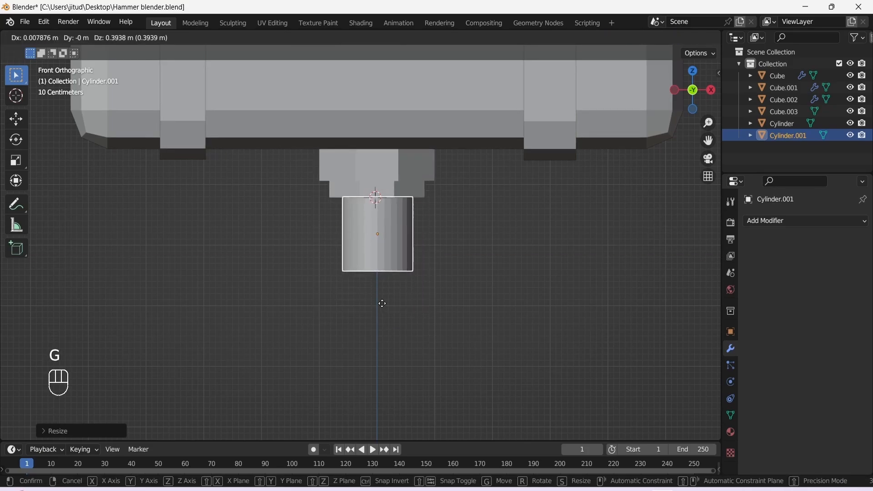
left_click(381, 302)
middle_click_drag(382, 303, 413, 263)
left_click(402, 261)
Enlarge the cylinder to about 1.1 times its size, realign its top with the mount's underside, and save
key("KP_1")
key("s")
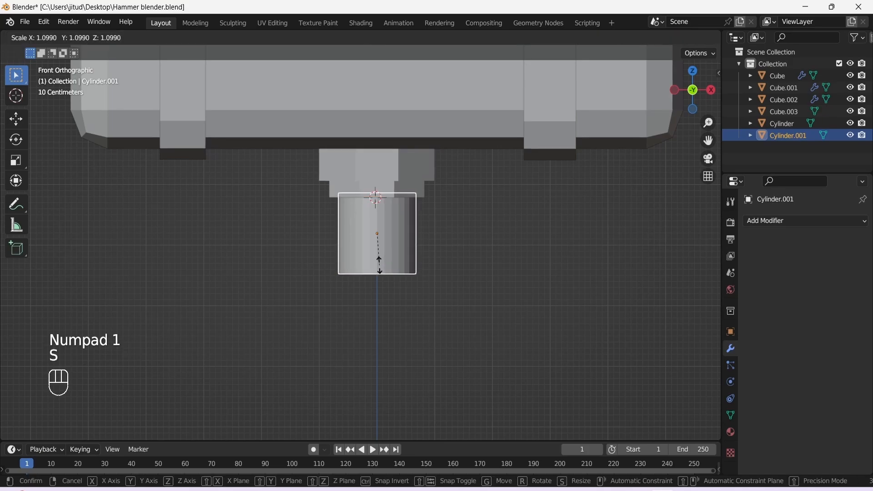
key("g")
left_click(381, 240)
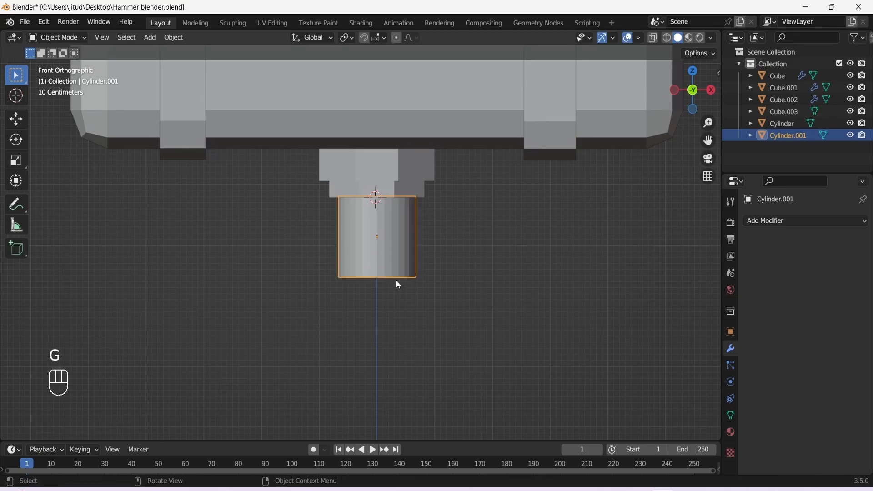
key("ctrl+s")
Stretch the cylinder along Z into a long handle, lower it about 3.1 m to hang from the mount, and save
scroll(397, 289, "down", 5)
key("s")
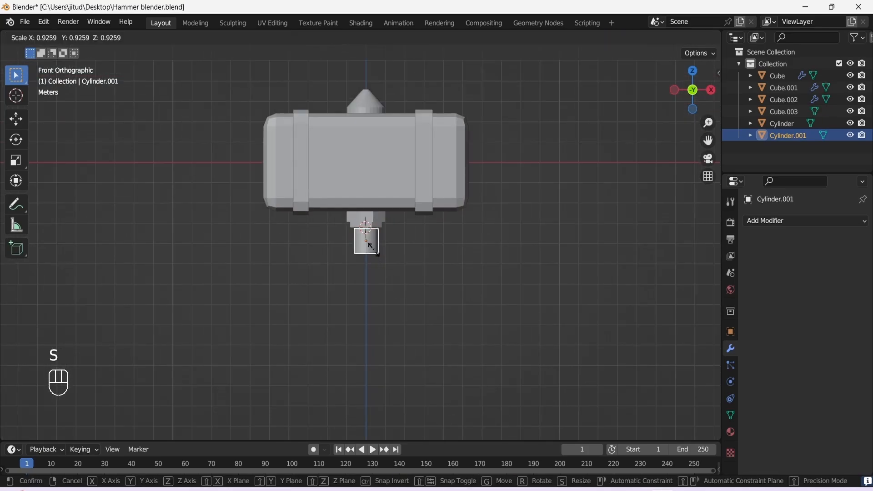
key("z")
left_click(375, 314)
key("g")
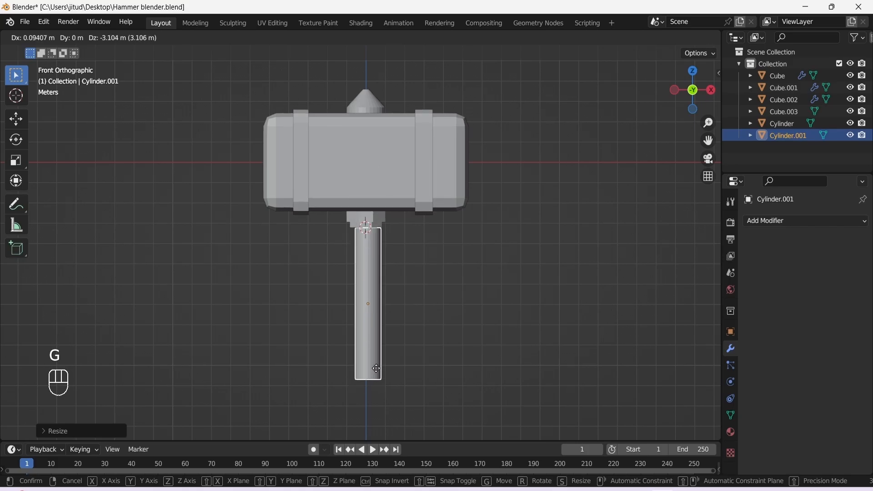
left_click(376, 374)
left_click(314, 268)
scroll(386, 260, "up", 3)
mouse_move(386, 260)
left_mouse_down("alt")
mouse_move(343, 209)
mouse_move(296, 223)
mouse_move(379, 268)
left_mouse_up("alt")
left_click(379, 269)
key("ctrl+s")
Save the file again with the hammer in front view and select the handle cylinder
key("KP_1")
left_click(442, 272)
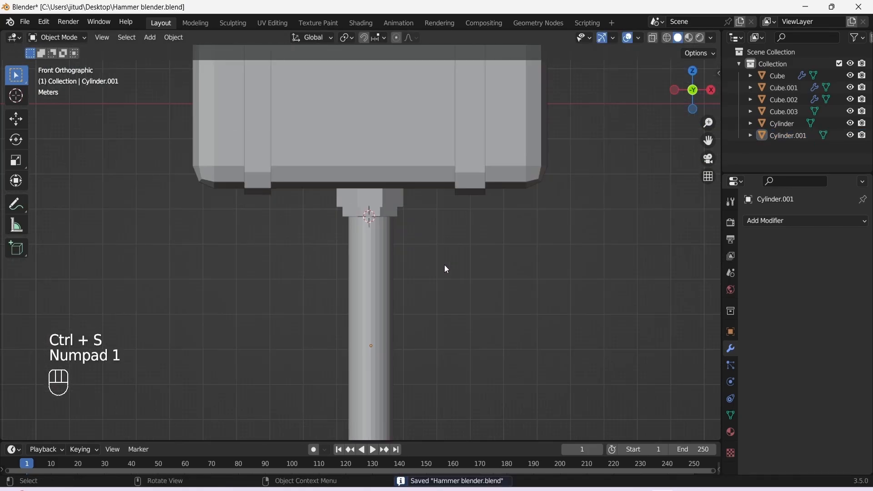
scroll(443, 264, "down", 3)
key("ctrl+s")
left_click_drag(708, 140, 726, 94)
left_click(388, 234)
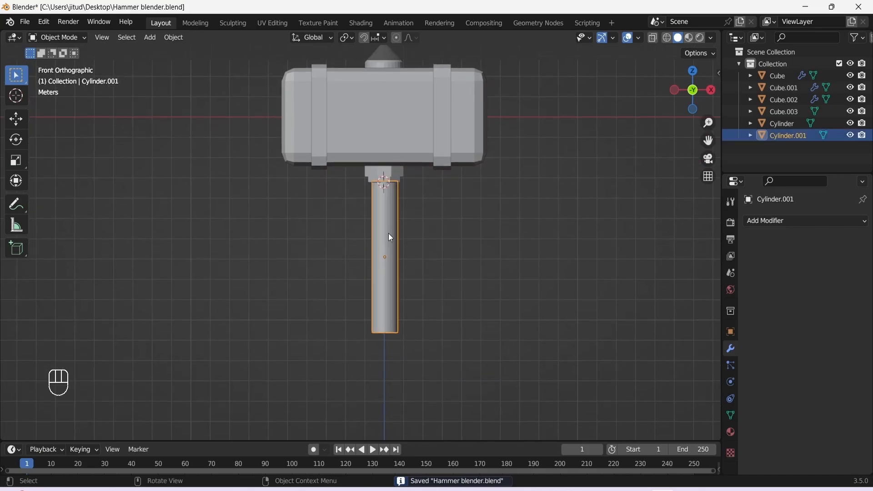
Apply Shade Auto Smooth to the handle cylinder and save the file
key("ctrl+a")
left_click(386, 232)
left_click(421, 246)
left_click(384, 247)
right_click(383, 233)
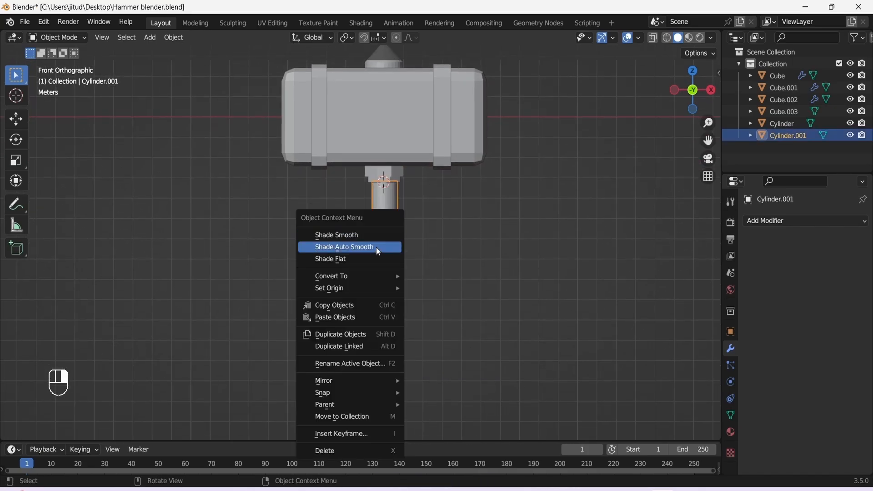
left_click(376, 247)
left_click(433, 254)
key("ctrl+s")
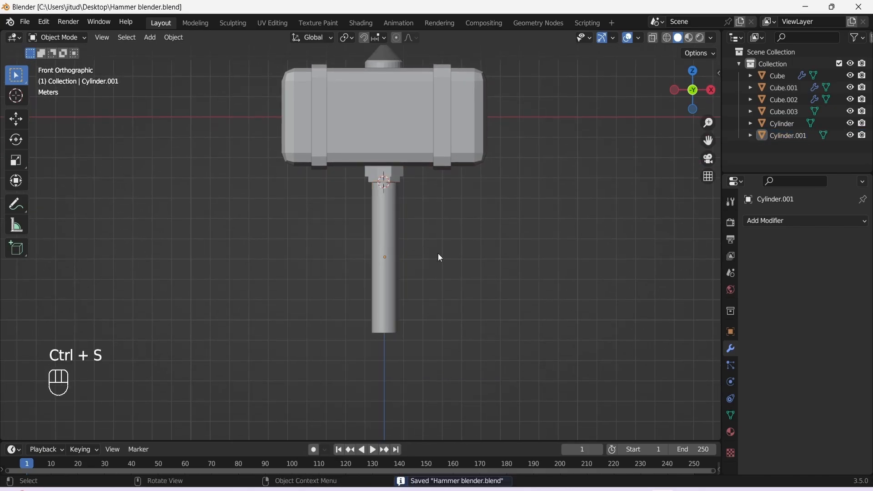
left_click_drag(708, 140, 717, 91)
key("ctrl+a")
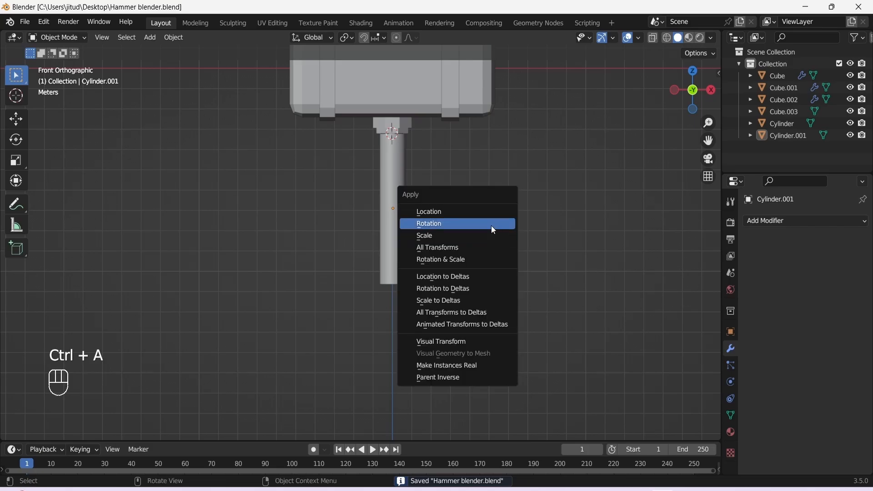
left_click(493, 227)
key("shift+a")
left_click(519, 185)
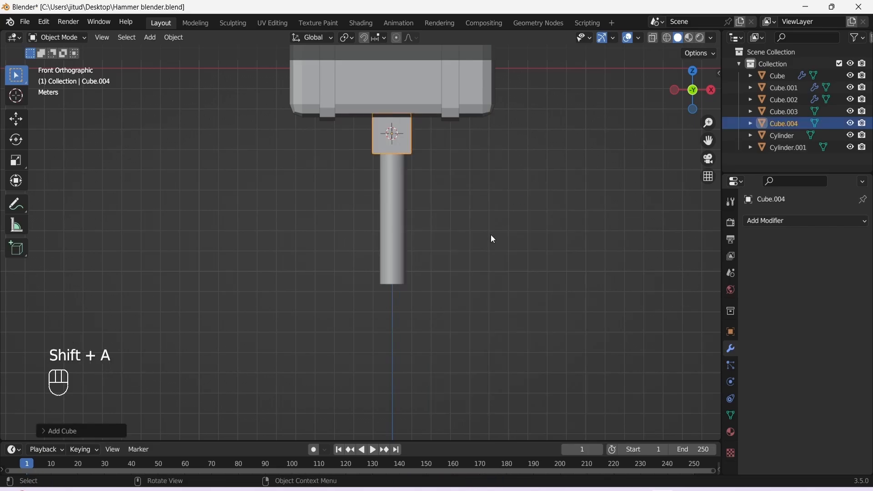
key("g")
key("Escape")
key("ctrl+z")
Place the 3D cursor at the centre of the handle's bottom end face and return to front view
middle_click_drag(462, 354, 411, 250)
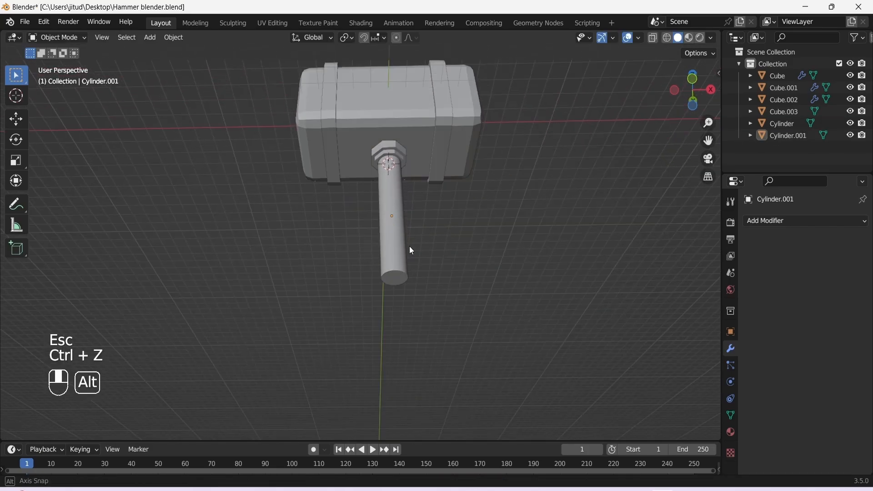
scroll(394, 274, "up", 5)
left_click(435, 305)
key("KP_1")
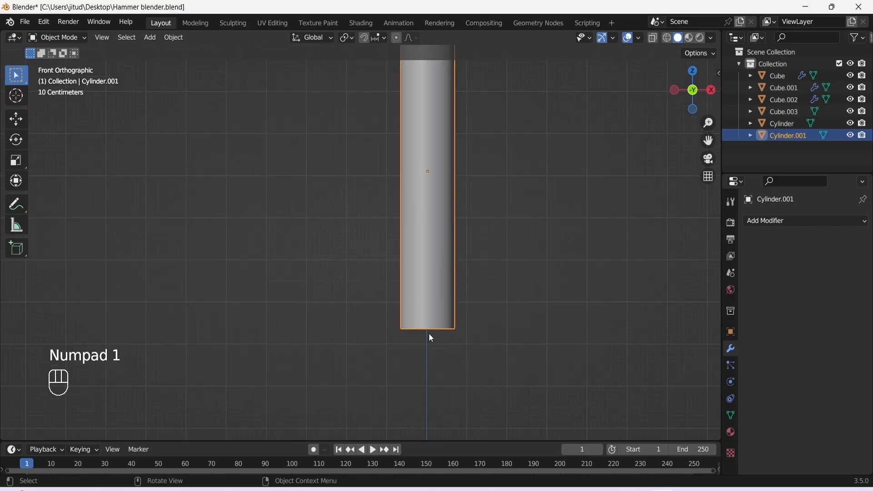
middle_click_drag(441, 359, 391, 274)
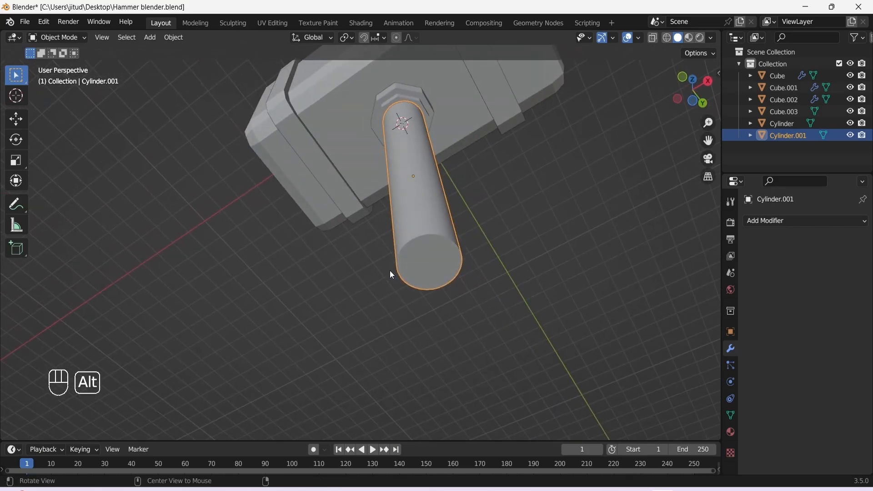
right_click(429, 262, "shift")
key("KP_1")
scroll(384, 311, "down", 3)
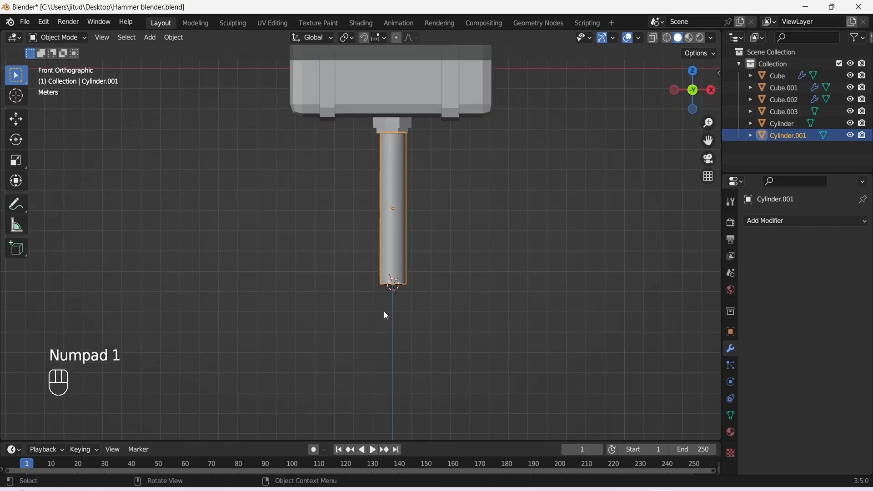
Add a cube at the 3D cursor and lower it until its top face meets the handle's bottom end
key("shift+a")
mouse_move(384, 243)
left_click(456, 257)
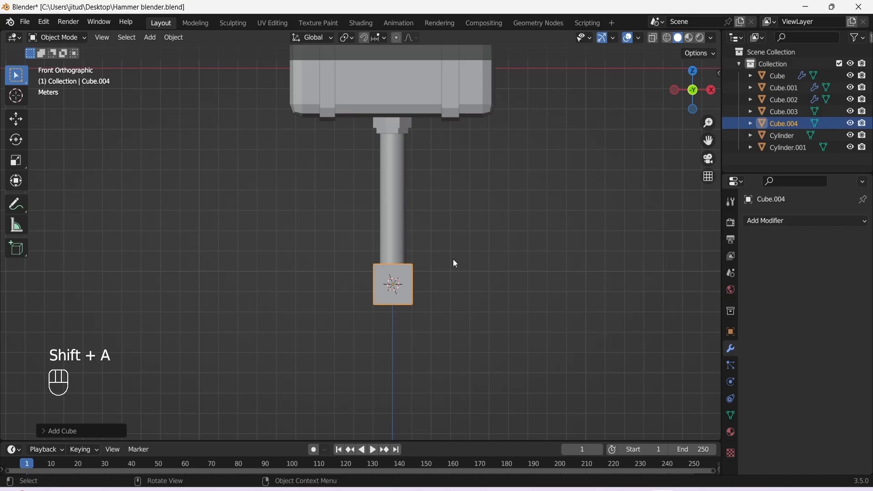
key("g")
left_click(451, 279)
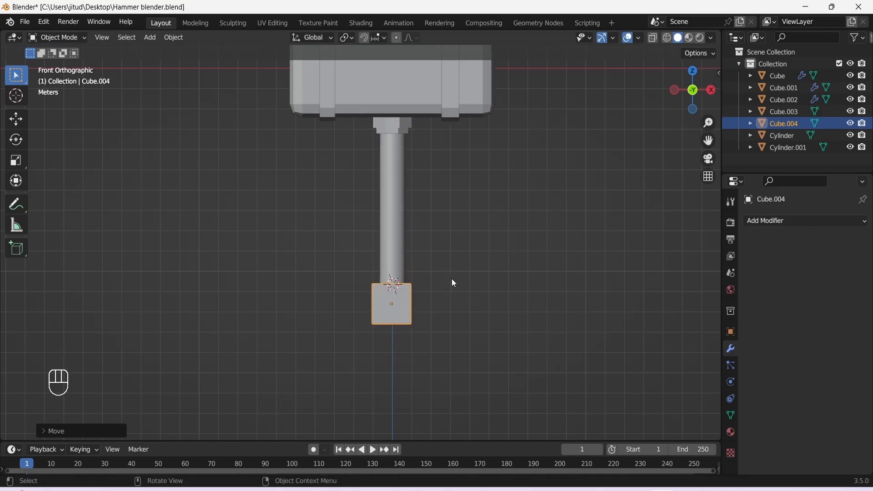
left_click_drag(708, 140, 634, 152)
left_click_drag(700, 143, 637, 178)
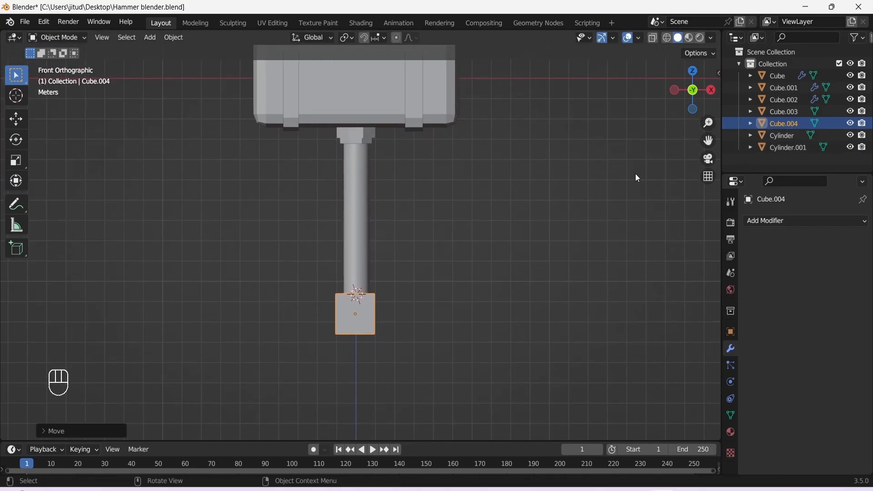
Flatten the cube's mesh along Z to roughly half its height and raise it about 0.28 m toward the handle's end
key("Tab")
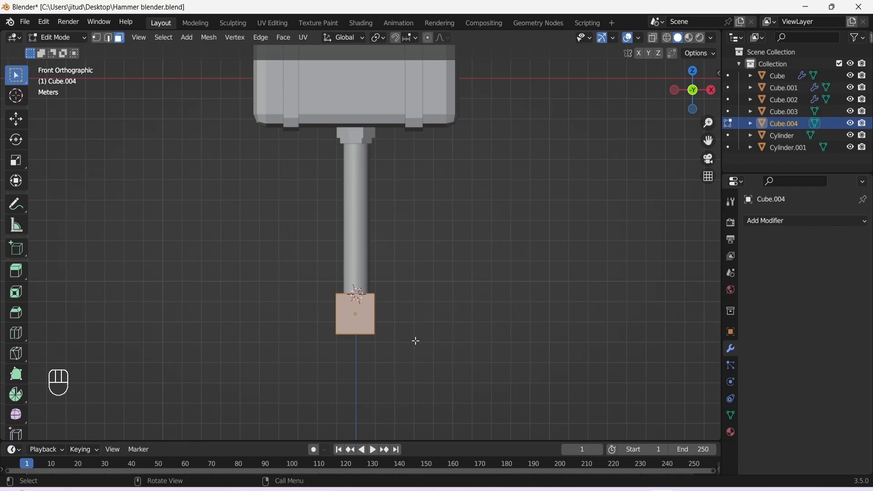
key("s")
key("z")
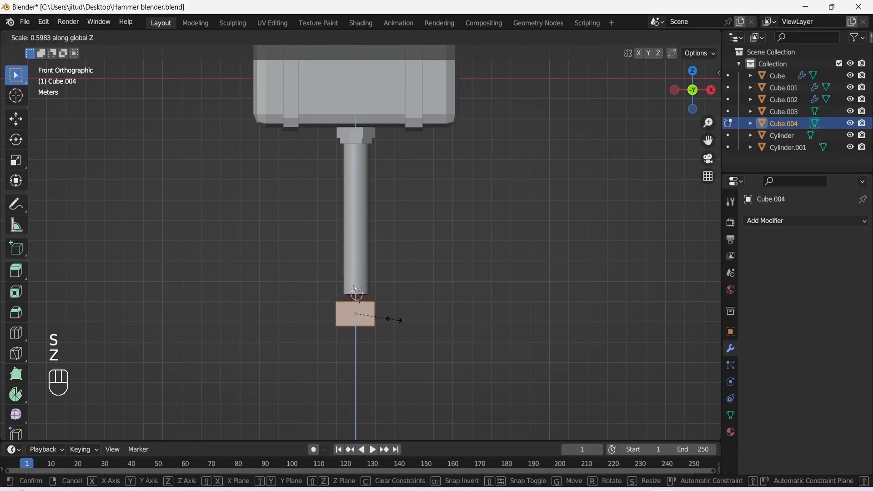
left_click(389, 318)
key("g")
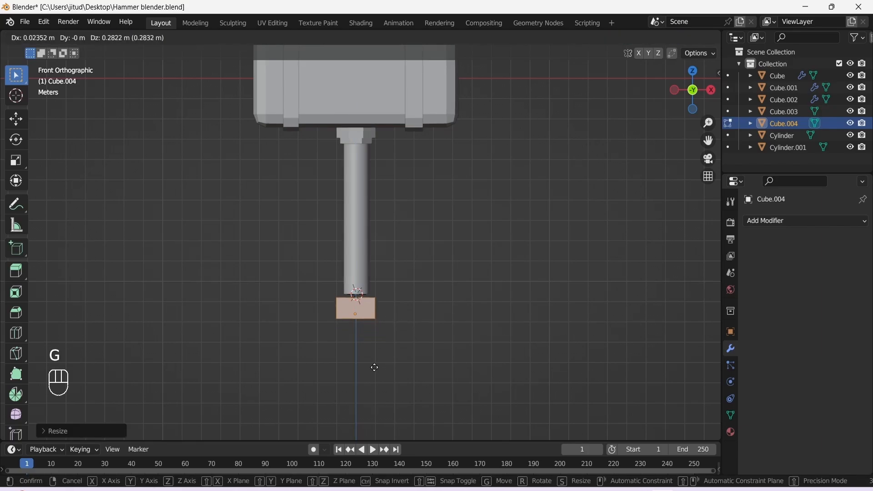
left_click(376, 363)
Flatten the block further along Z to about 0.76 and move it up flush against the handle's end
key("s")
key("z")
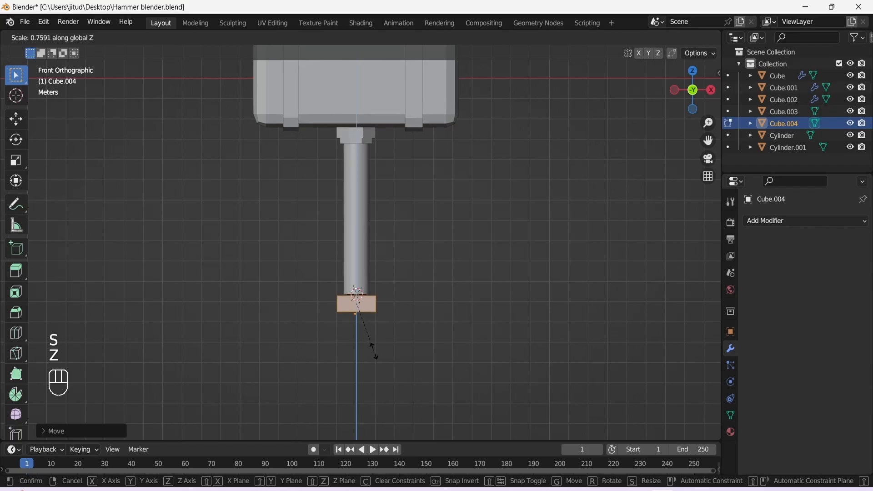
left_click(375, 355)
key("g")
left_click(373, 354)
key("Tab")
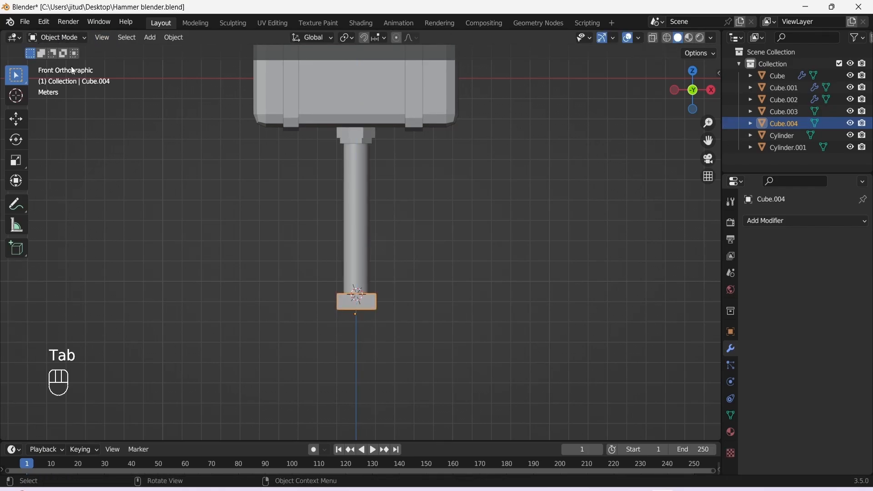
Bevel the block's four vertical edges by about 0.47 m with one segment to make it octagonal, and save
key("Tab")
left_click(651, 39)
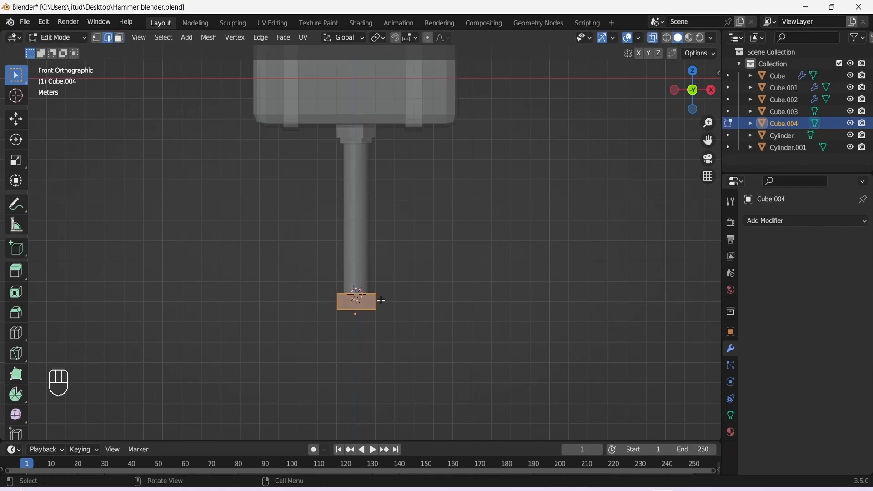
left_click_drag(381, 300, 329, 302)
scroll(347, 311, "up", 3)
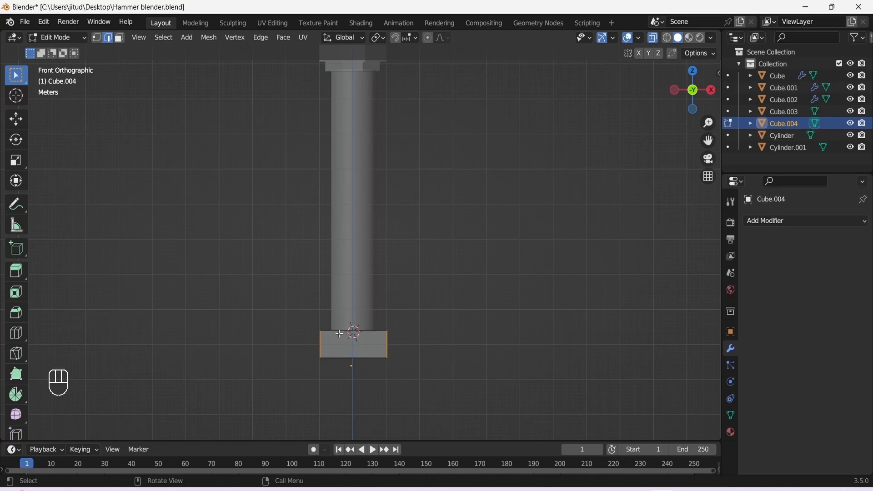
key("ctrl+b")
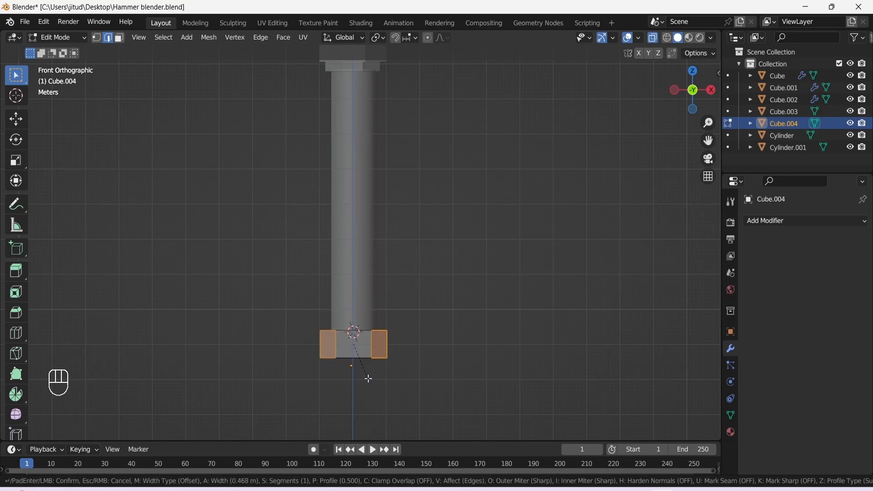
left_click(368, 380)
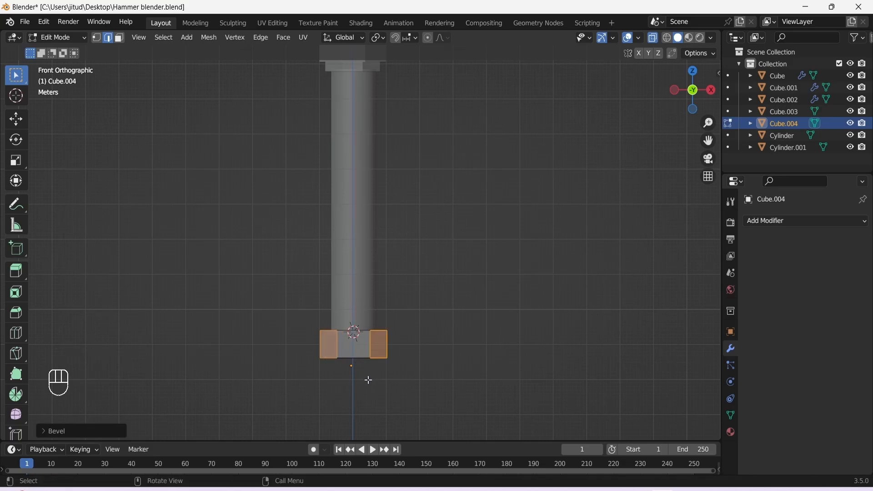
left_click_drag(369, 380, 406, 387, "alt")
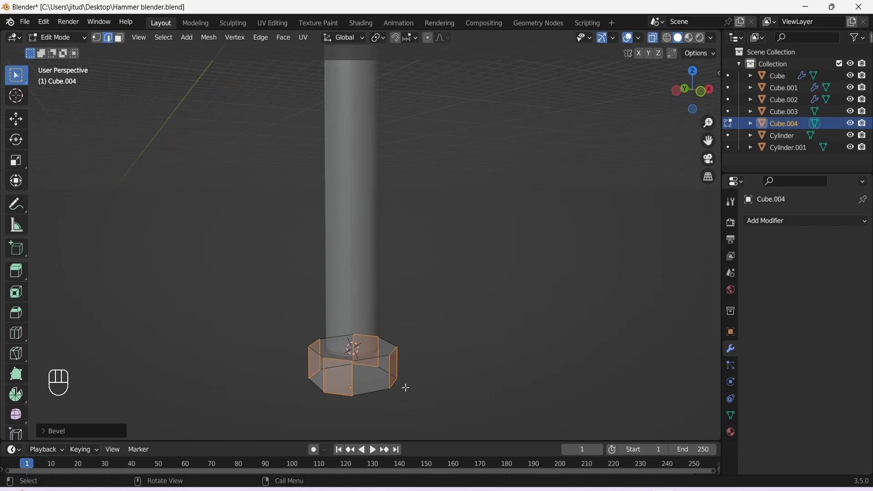
key("KP_1")
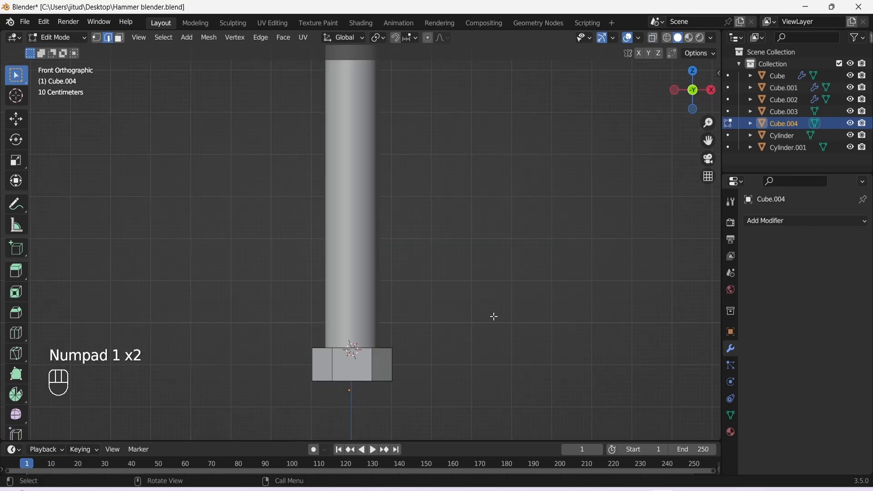
scroll(494, 316, "down", 4)
key("ctrl+s")
key("Tab")
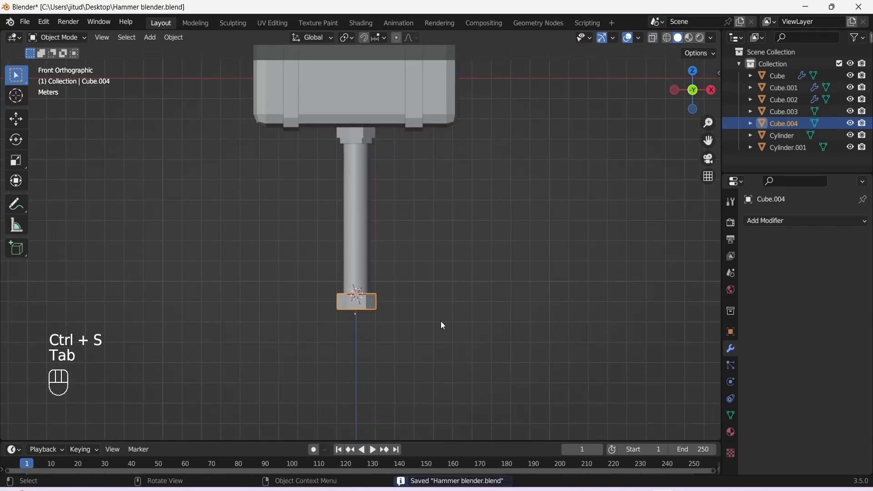
left_click(441, 321)
left_click(364, 304)
right_click(365, 305)
left_click(446, 245)
key("ctrl+a")
left_click(418, 263)
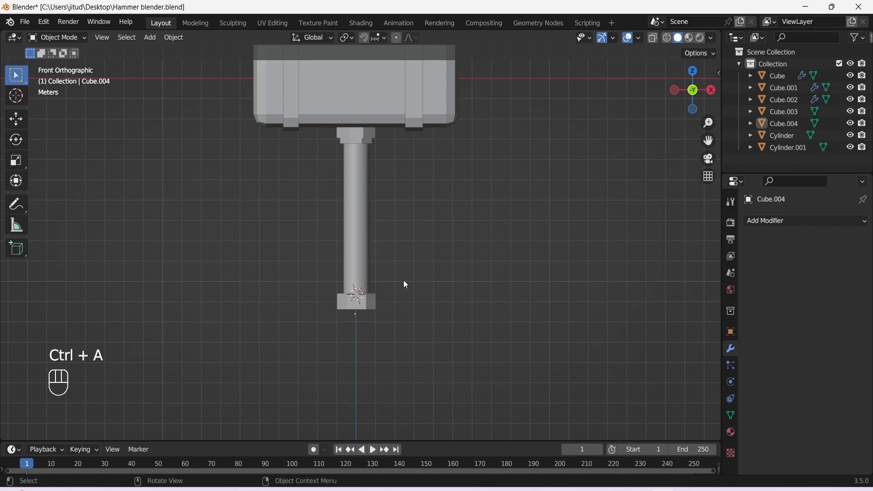
Flare the octagonal block's bottom face to about 1.2 times its size and extrude it downward
left_click(369, 309)
key("Tab")
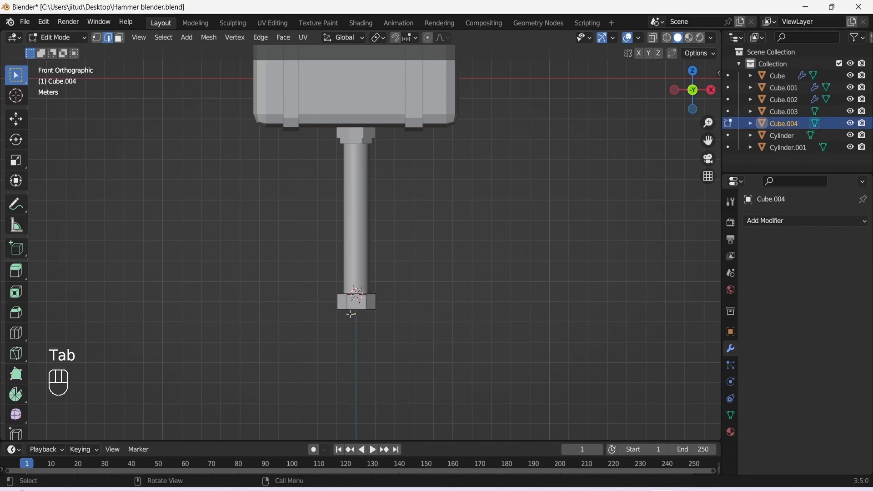
left_click_drag(352, 313, 376, 278, "alt")
key("KP_1")
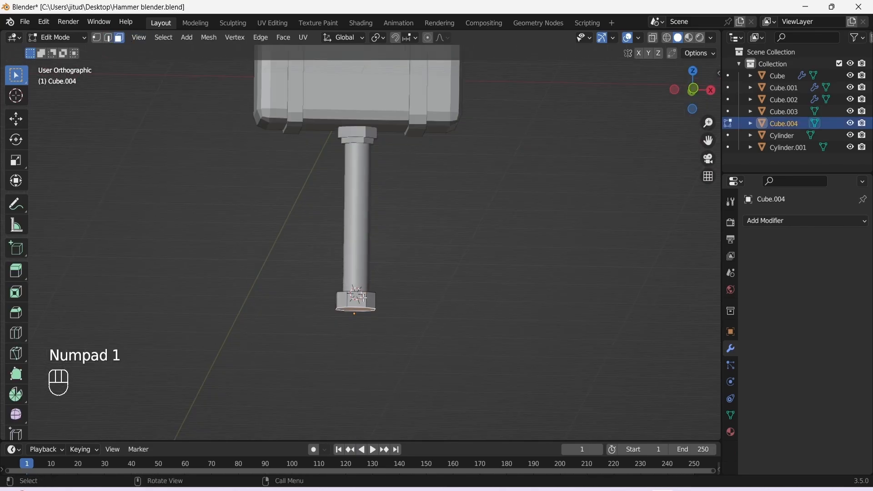
key("s")
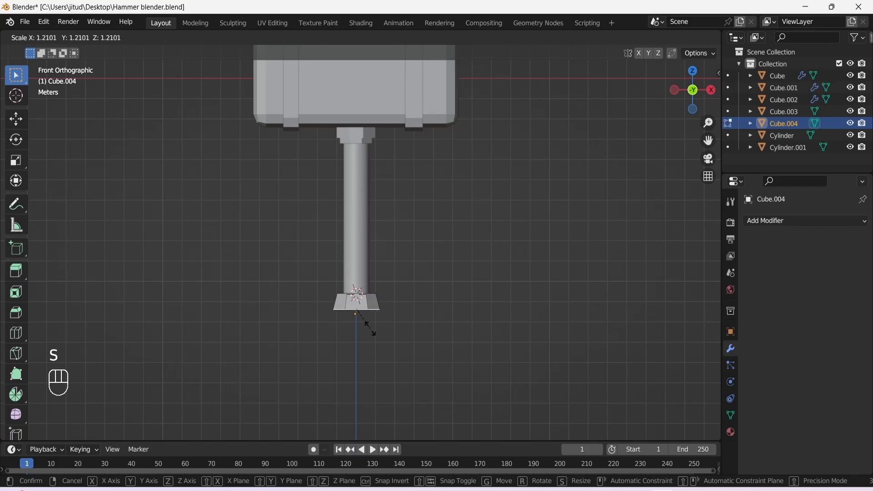
left_click(370, 330)
key("e")
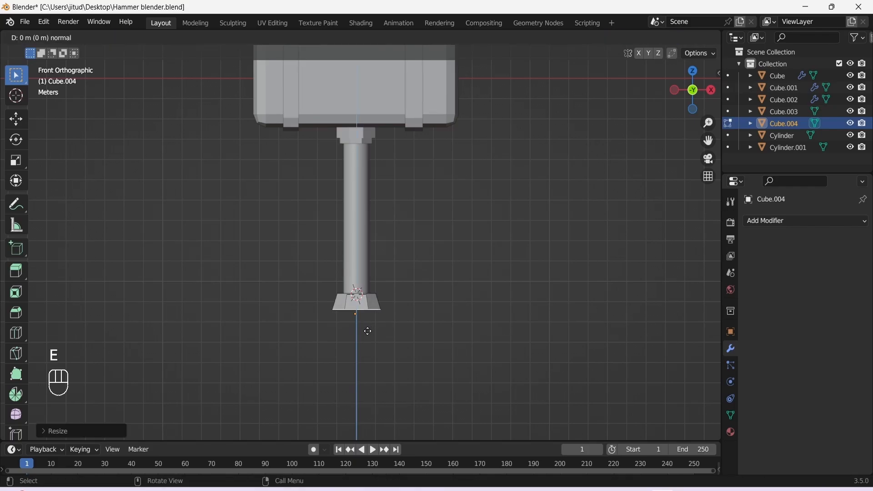
left_click(365, 351)
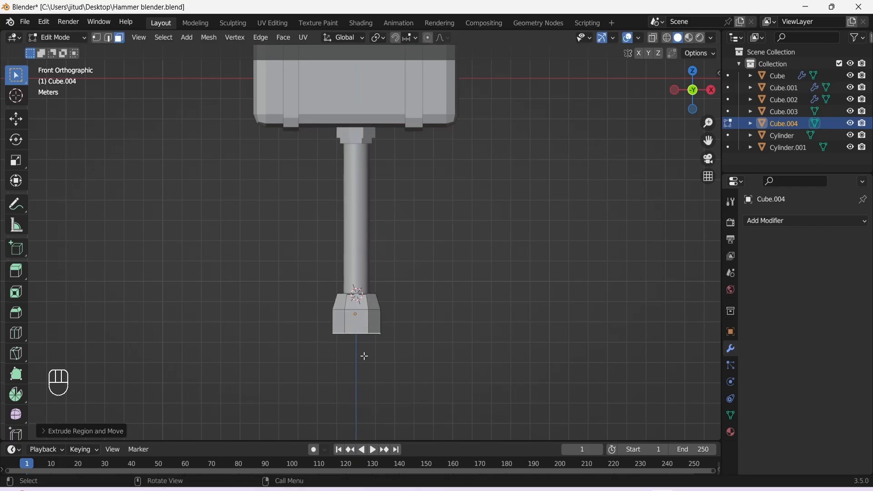
Shrink the extruded bottom face to about 0.44 of its size, fine-tune its height, and save
key("s")
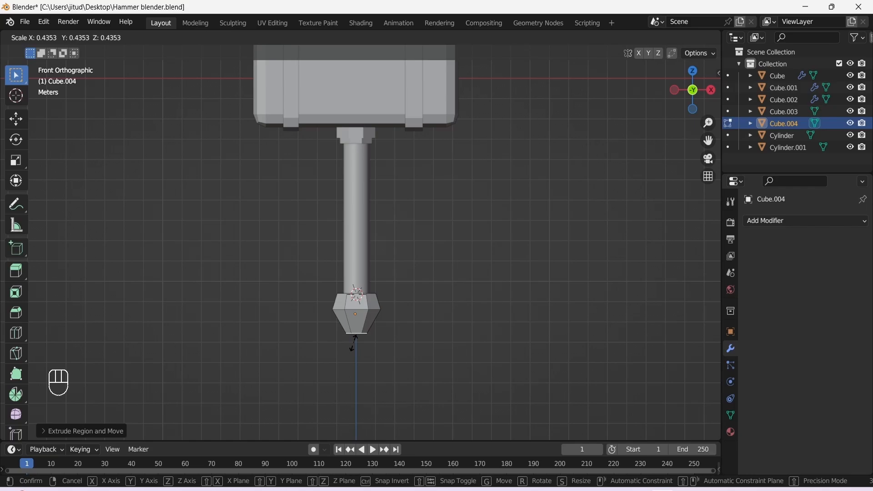
left_click(353, 343)
key("g")
left_click(354, 346)
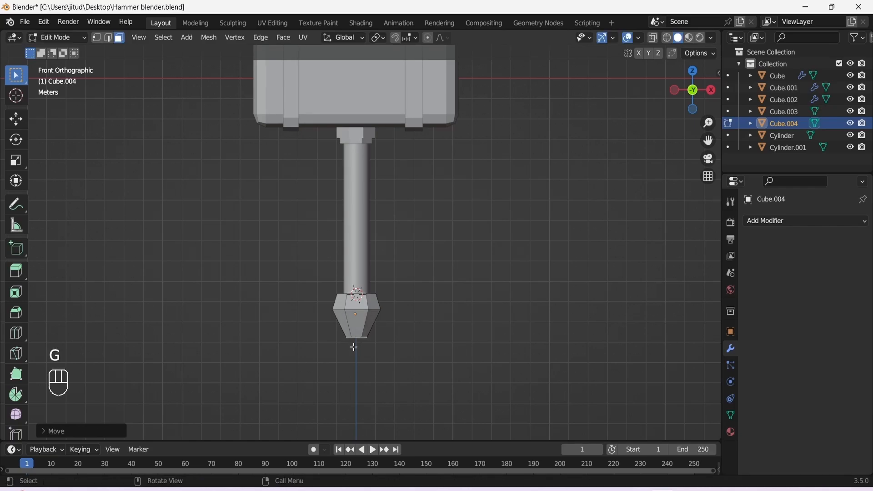
key("g")
left_click(355, 340)
key("Tab")
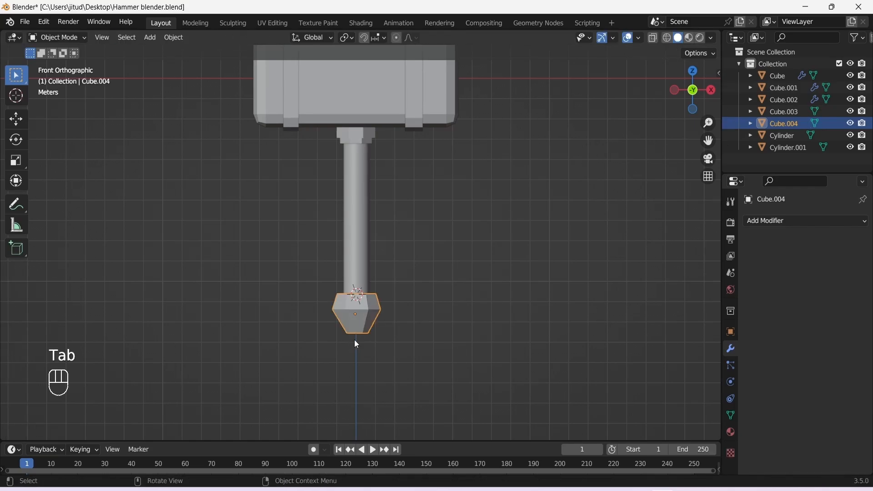
key("ctrl+s")
key("ctrl+a")
left_click(379, 341)
Add two horizontal loop cuts around the lower tapered section of the octagonal pommel
key("Tab")
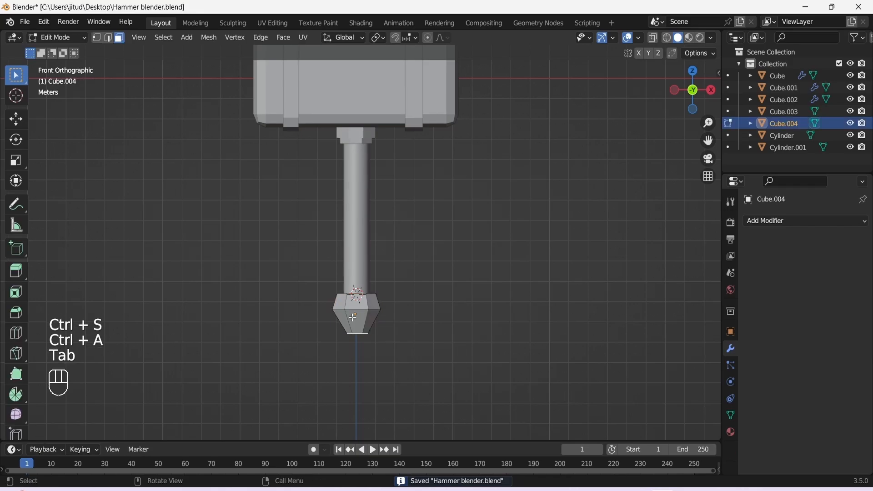
mouse_move(344, 327)
middle_mouse_down("alt")
mouse_move(335, 322)
mouse_move(429, 321)
mouse_move(359, 334)
middle_mouse_up("alt")
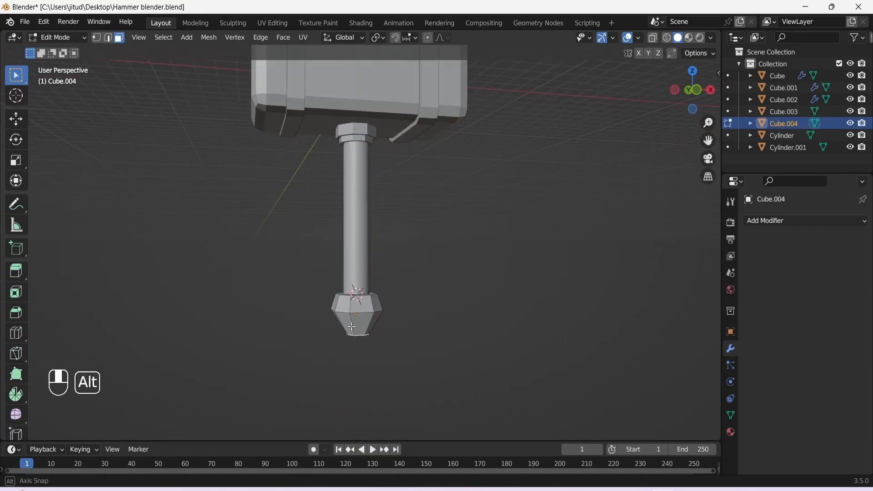
key("KP_1")
key("ctrl+r")
left_click(352, 319)
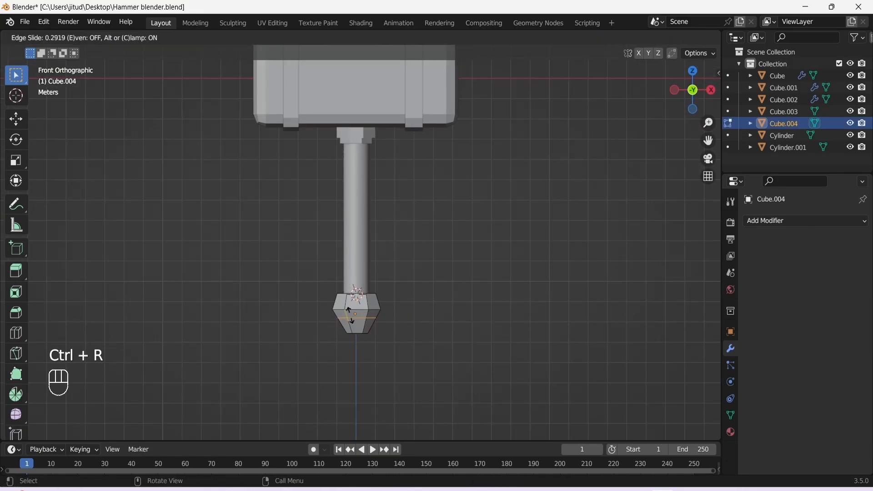
left_click(350, 316)
key("ctrl+r")
left_click(353, 324)
left_click(355, 326)
Delete the face between the two loop cuts on the pommel's right-side facet to open a slot
middle_click_drag(356, 328, 378, 327, "alt")
key("KP_3")
scroll(371, 327, "up", 2)
left_click_drag(708, 141, 759, 62)
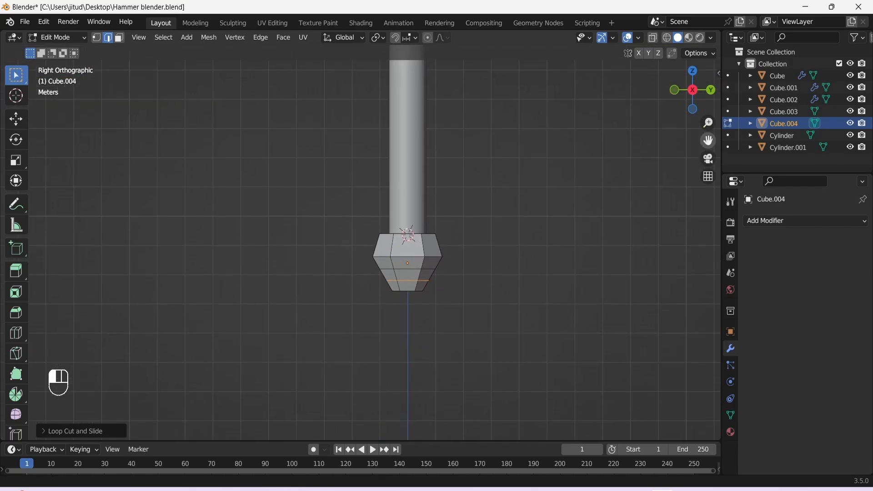
scroll(434, 275, "up", 1)
key("3")
key("Delete")
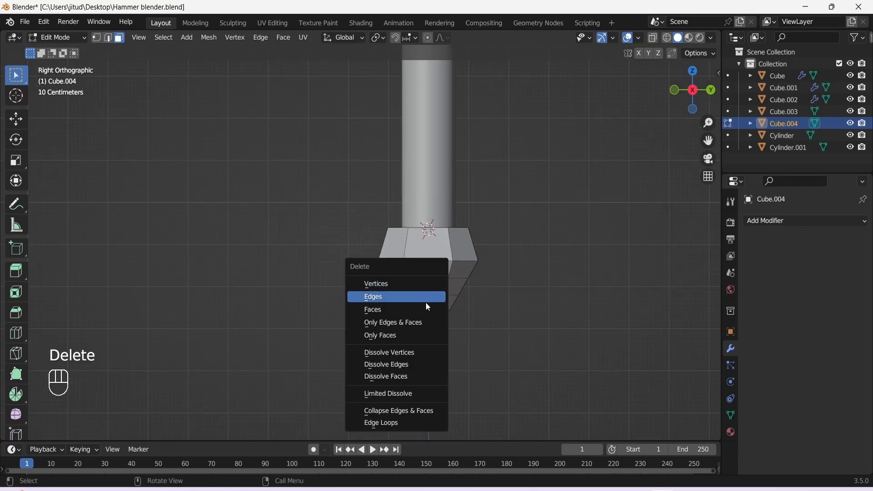
left_click(427, 304)
Delete the matching face on the pommel's opposite side facet, return to Object Mode and save
middle_click_drag(376, 308, 531, 274, "alt")
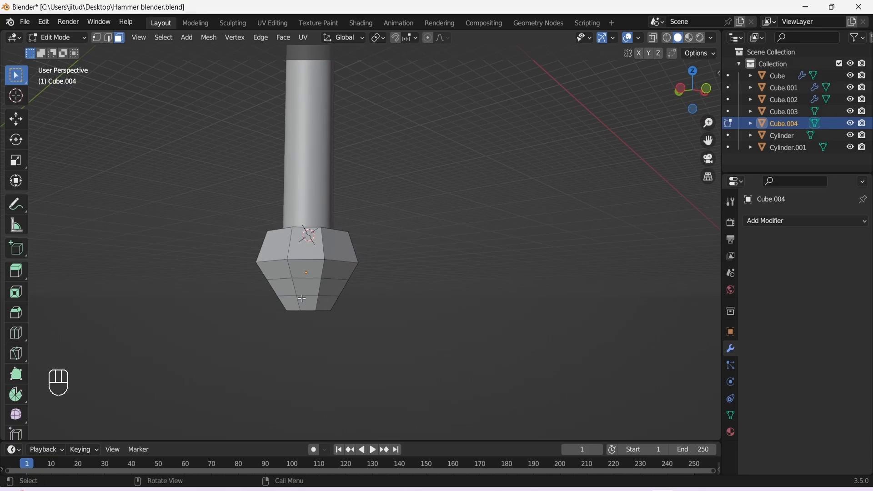
key("Delete")
left_click(284, 290)
key("Tab")
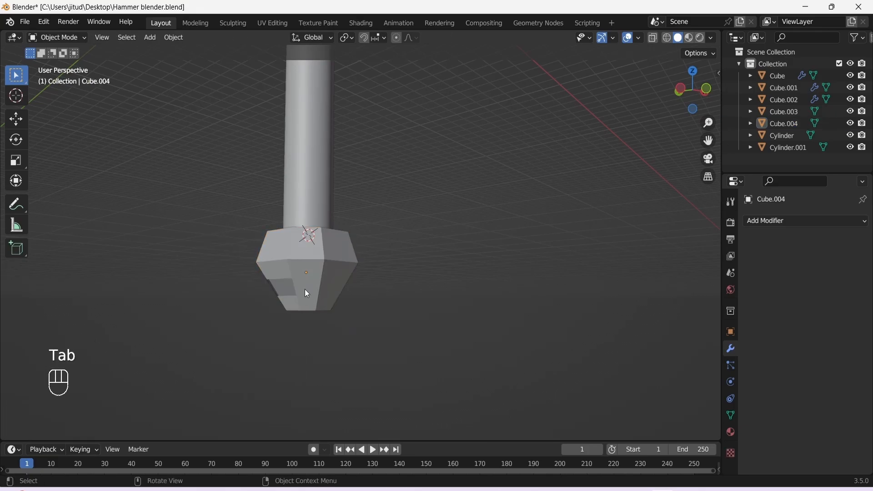
left_click(304, 288)
key("ctrl+s")
Try Shade Auto Smooth on the pommel
key("KP_1")
right_click(302, 285)
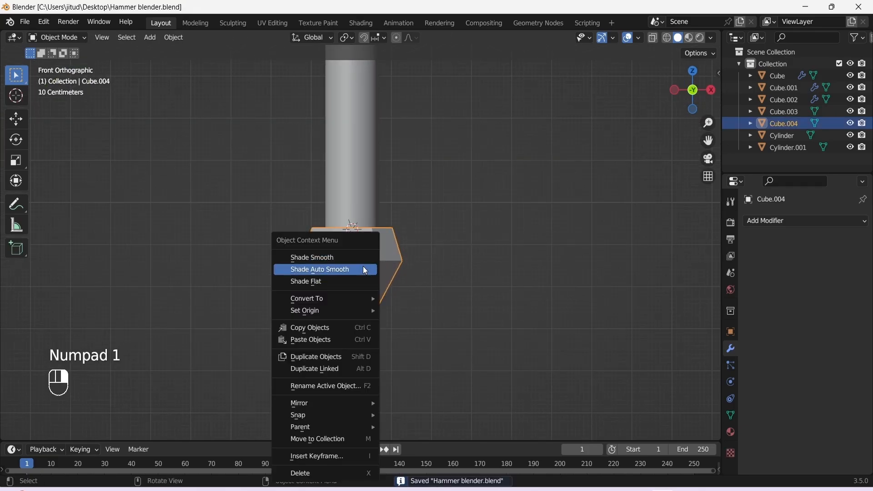
left_click(362, 269)
middle_click_drag(363, 283, 317, 279, "alt")
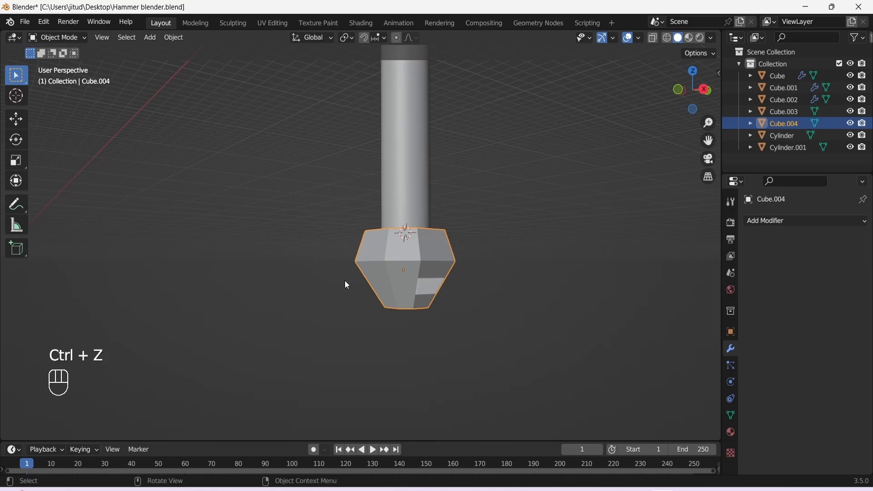
key("KP_1")
Save the hammer file
key("ctrl+s")
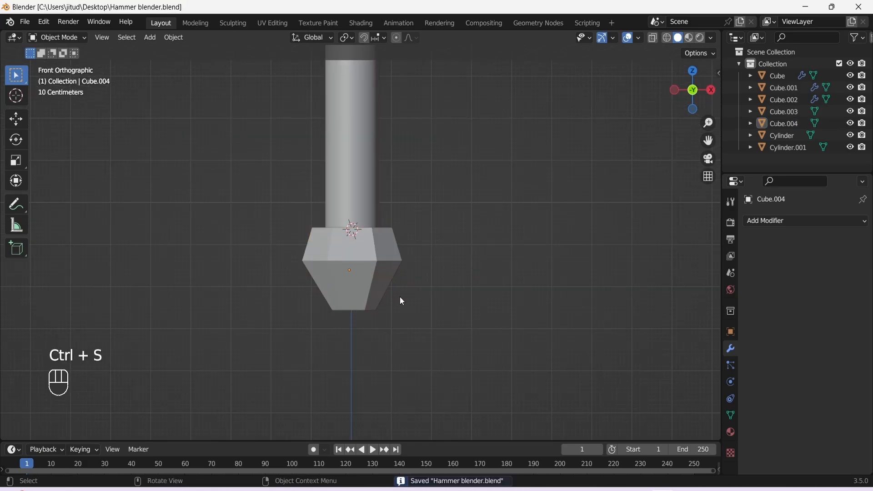
scroll(427, 296, "down", 6)
key("ctrl+s")
left_click_drag(708, 141, 716, 203)
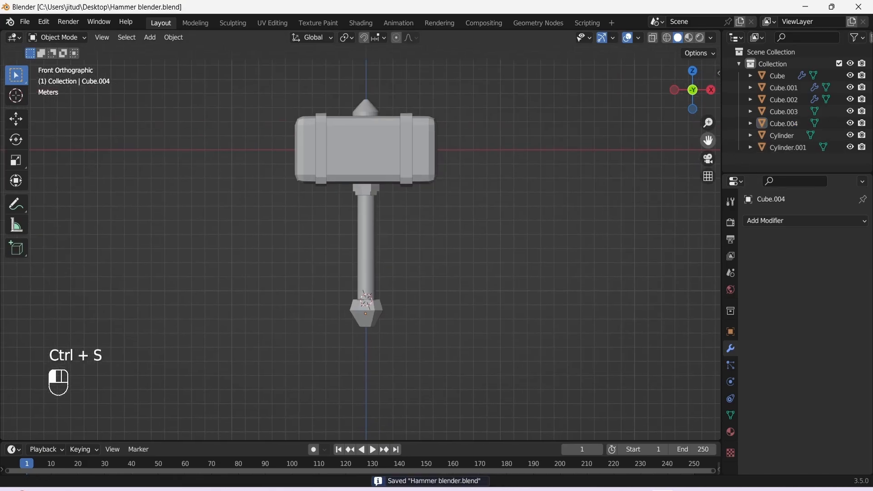
key("ctrl+s")
Add a torus at the pommel's lower tip and set its major segments to 6
key("Delete")
key("shift+a")
mouse_move(389, 246)
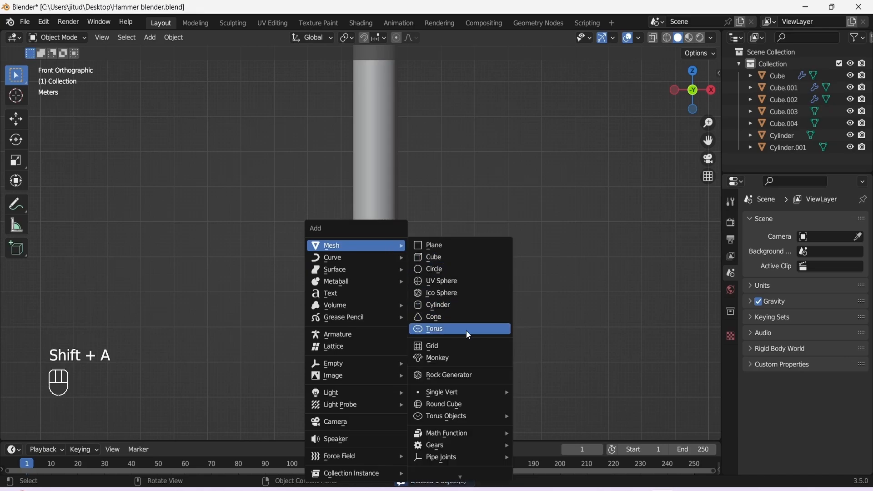
left_click(468, 329)
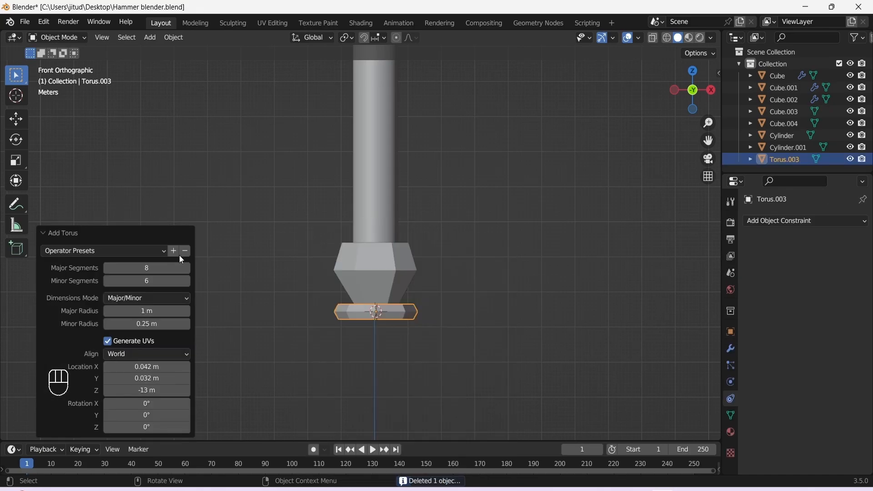
left_click(107, 268)
left_click(107, 268)
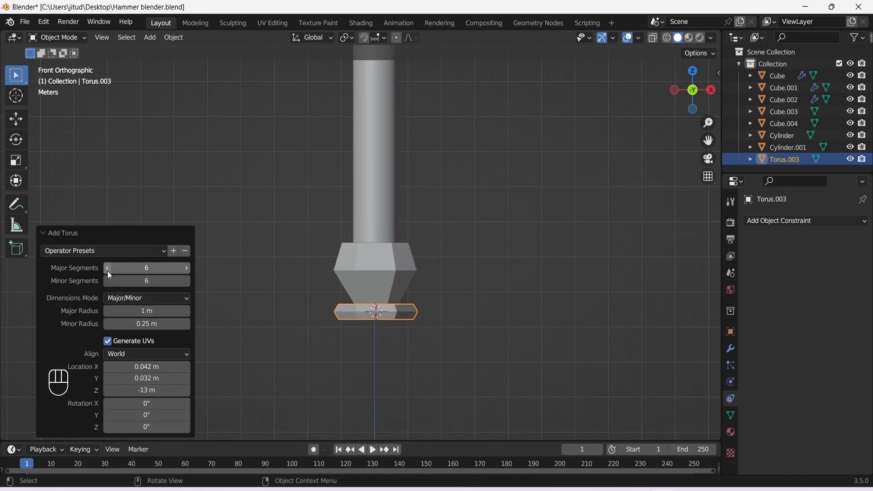
Rotate the torus 90° about X, turn it so a corner points up, and hang it centred from the pommel's tip
type("rx90")
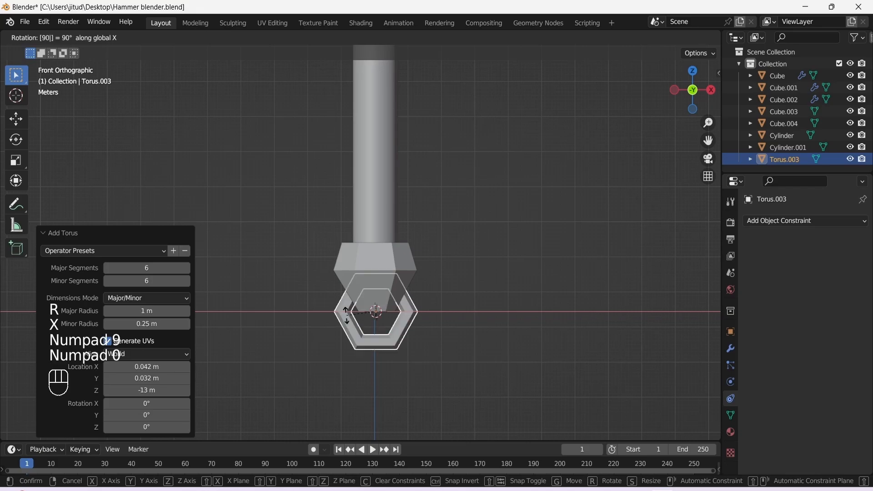
left_click(412, 324)
key("g")
left_click(446, 344)
key("r")
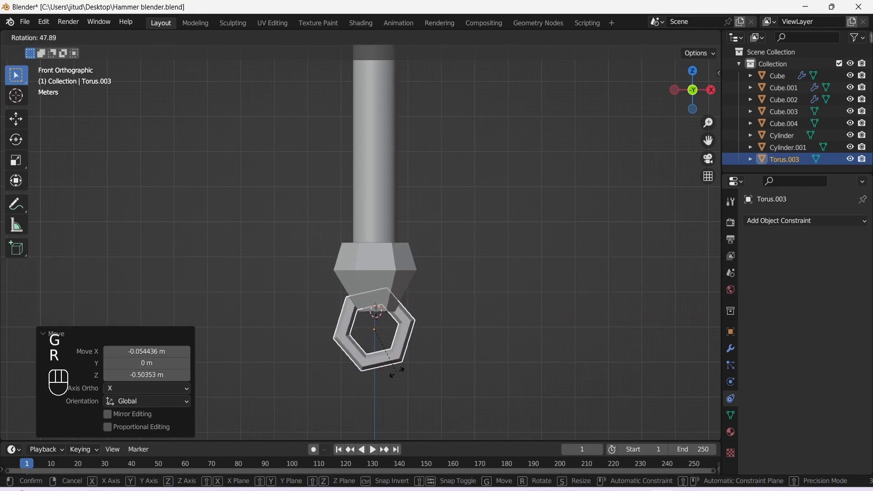
key("g")
left_click(413, 365)
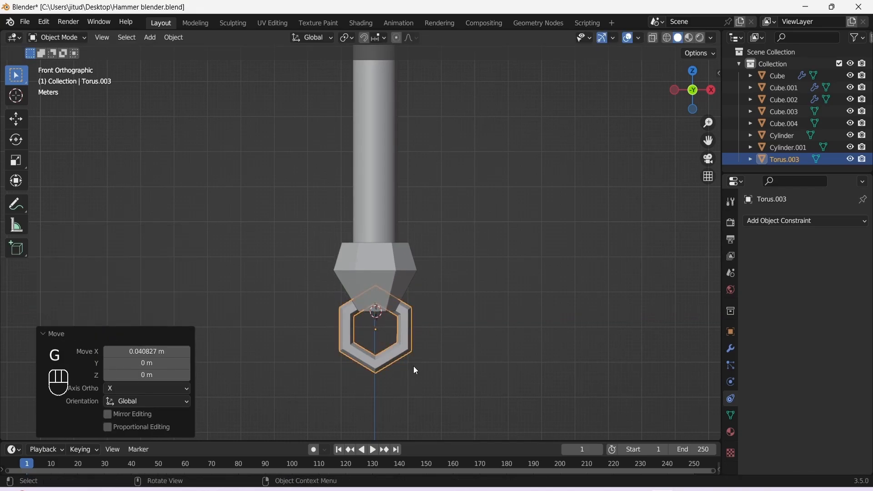
Centre the hexagonal ring in the pommel's slot from the side and enlarge it by about 1.13
key("KP_3")
key("g")
left_click(419, 359)
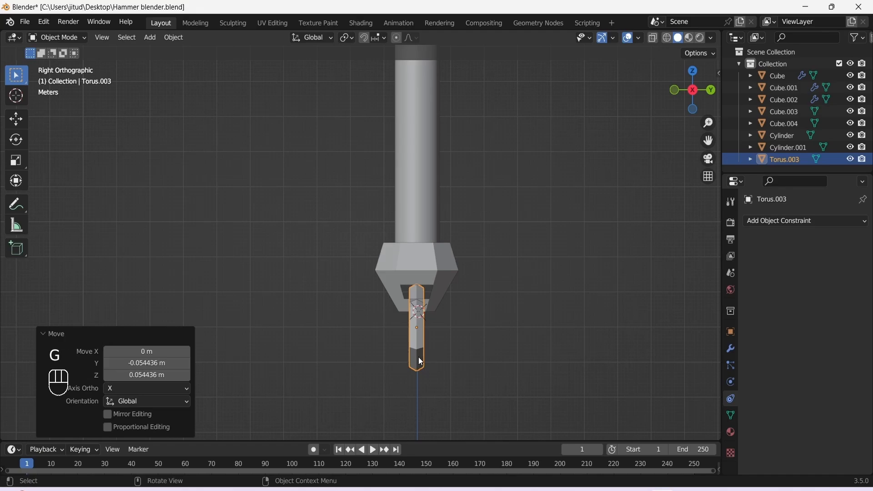
key("KP_1")
key("s")
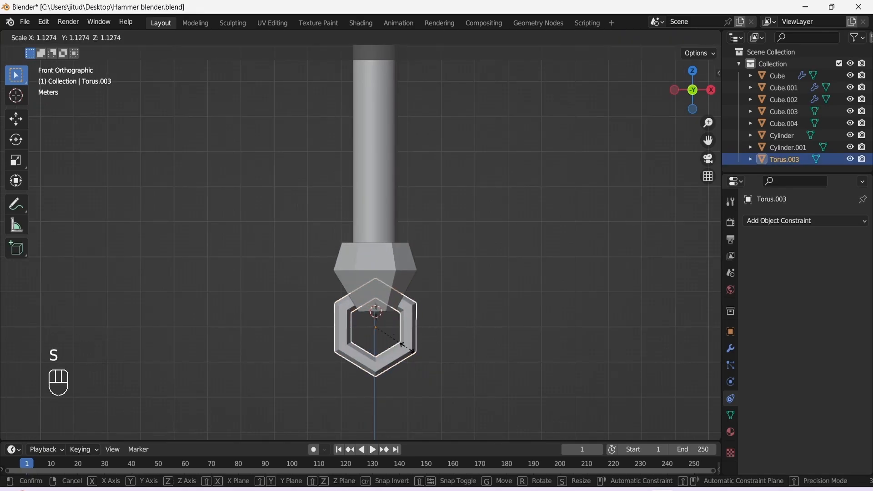
left_click(402, 346)
key("g")
left_click(393, 342)
Thicken the hexagonal ring along Y to about 1.45 times its depth and save
key("KP_3")
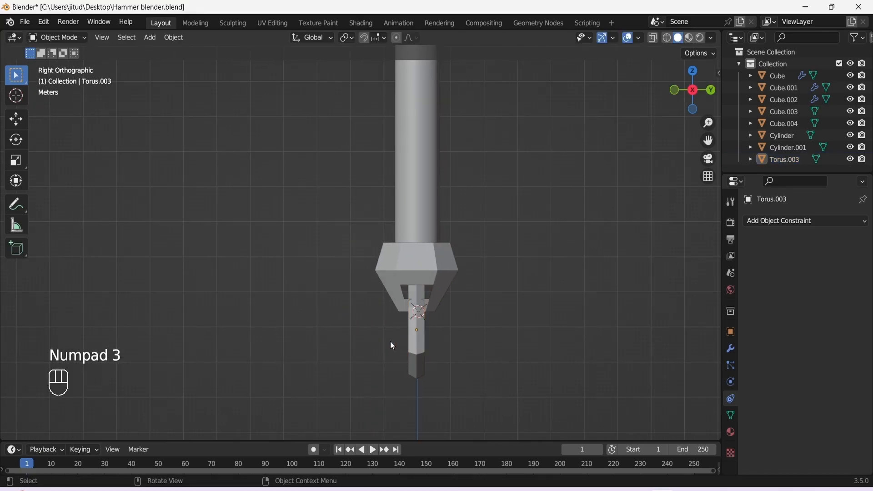
left_click(420, 336)
scroll(406, 329, "down", 3)
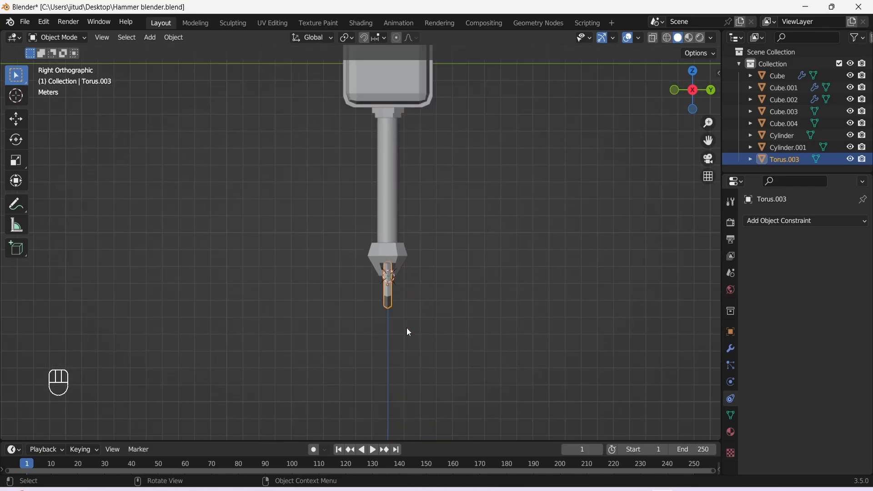
scroll(406, 330, "up", 3)
key("s")
key("y")
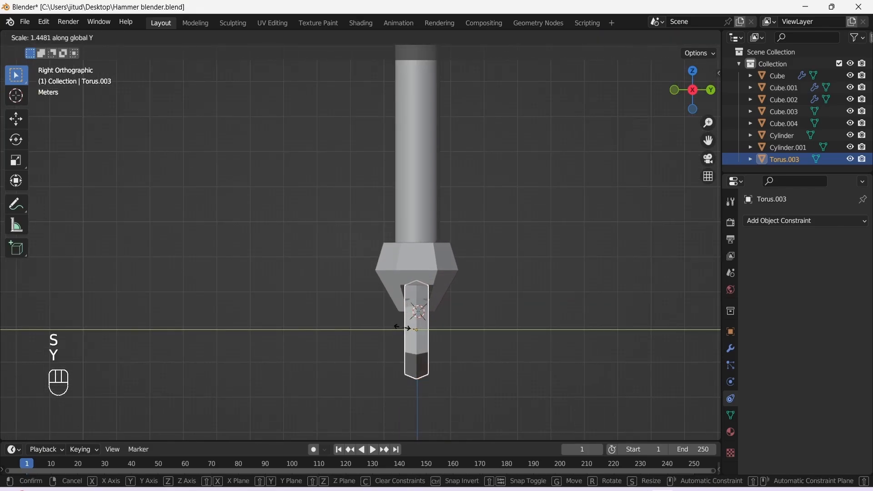
left_click(403, 327)
key("KP_1")
left_click(381, 331)
key("ctrl+s")
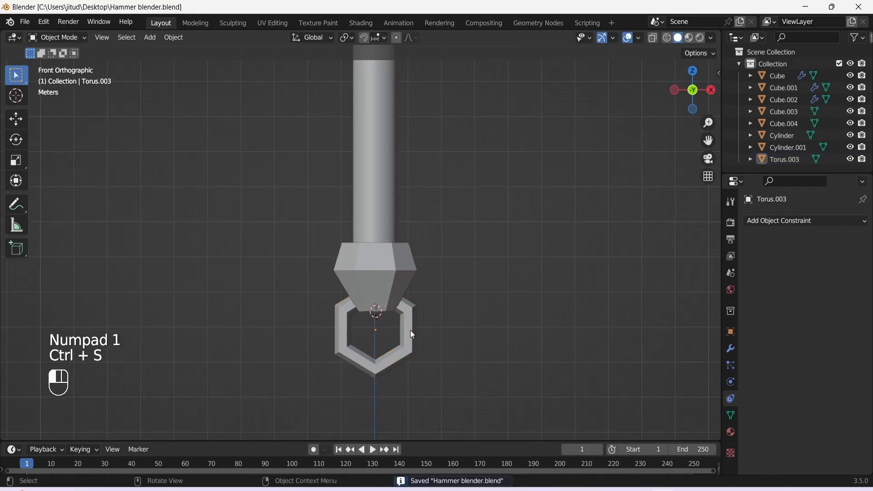
Check the ring against the whole hammer, save the file, and shrink the ring slightly
left_click(411, 331)
left_click_drag(411, 330, 342, 340, "alt")
key("KP_1")
left_click(503, 287)
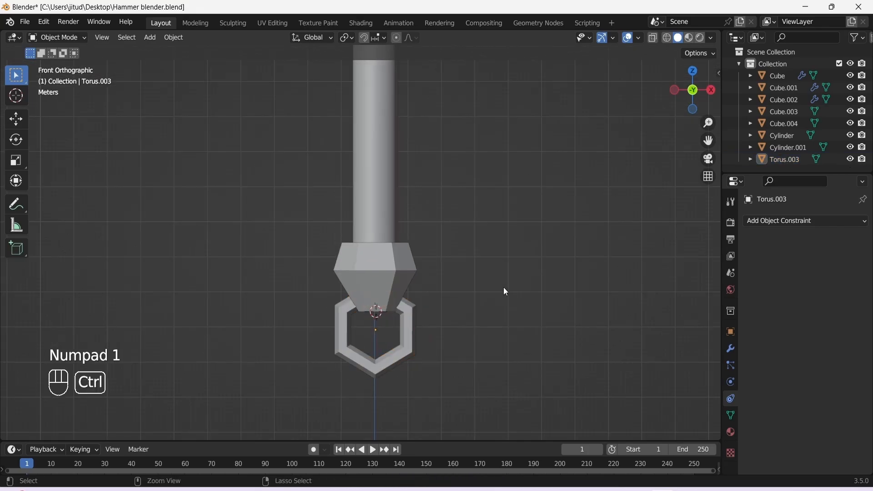
key("ctrl+s")
scroll(503, 287, "up", 2)
scroll(503, 288, "down", 5)
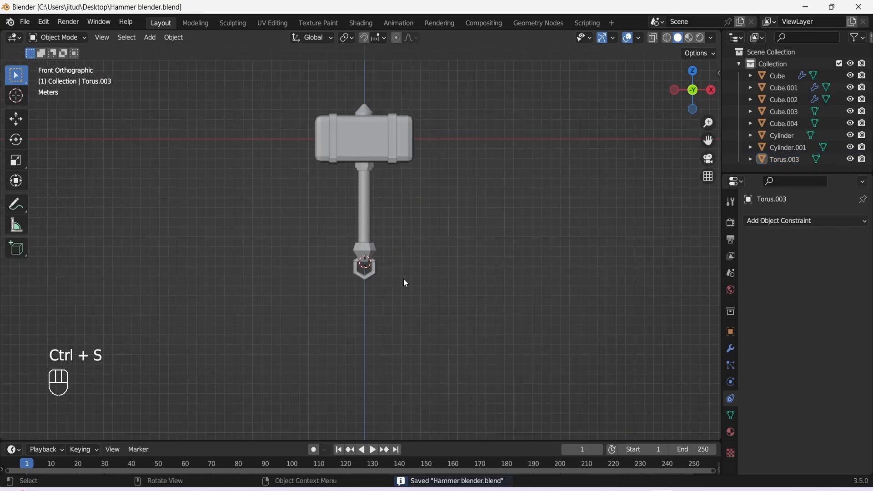
scroll(361, 304, "up", 5)
left_click(403, 333)
key("s")
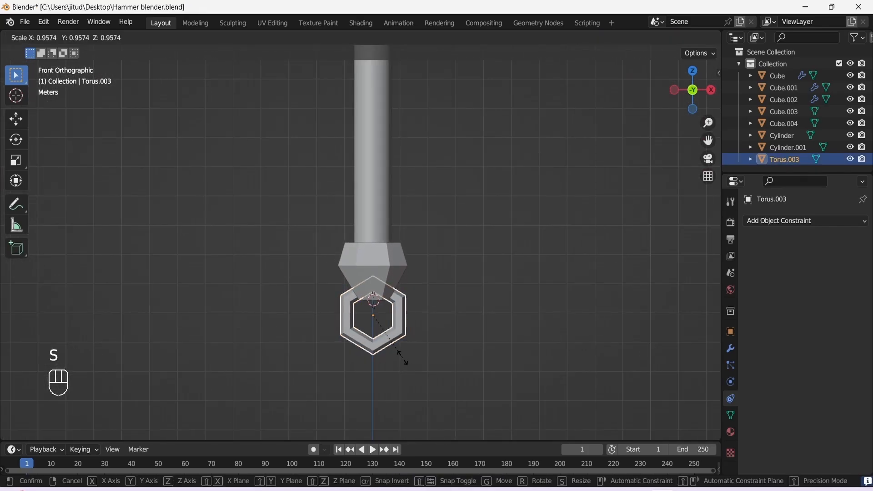
left_click(402, 356)
key("g")
right_click(386, 348)
key("shift+d")
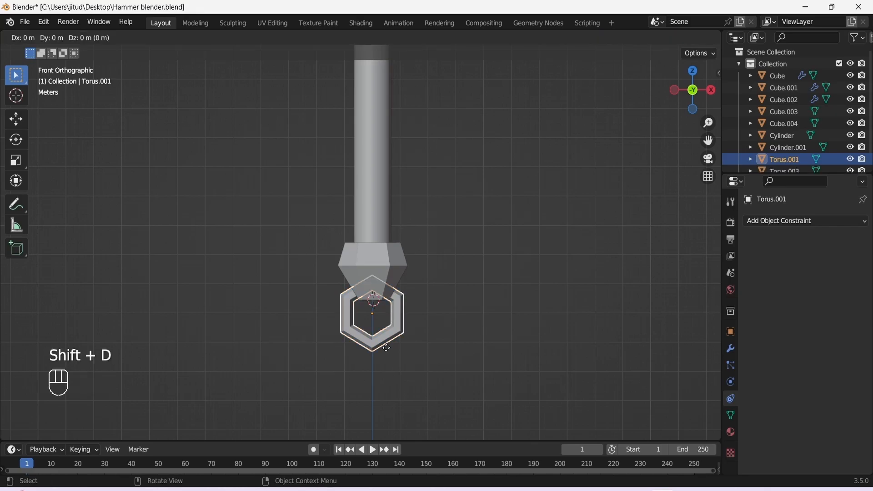
left_click(389, 385)
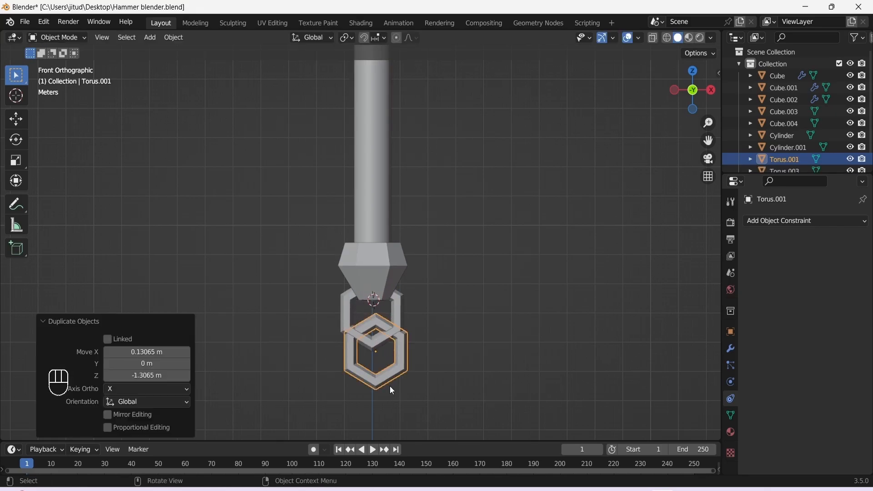
key("KP_3")
key("r")
Duplicate the ring about 0.99 m downward as a second chain link and rotate it 90° about Z
key("shift+d")
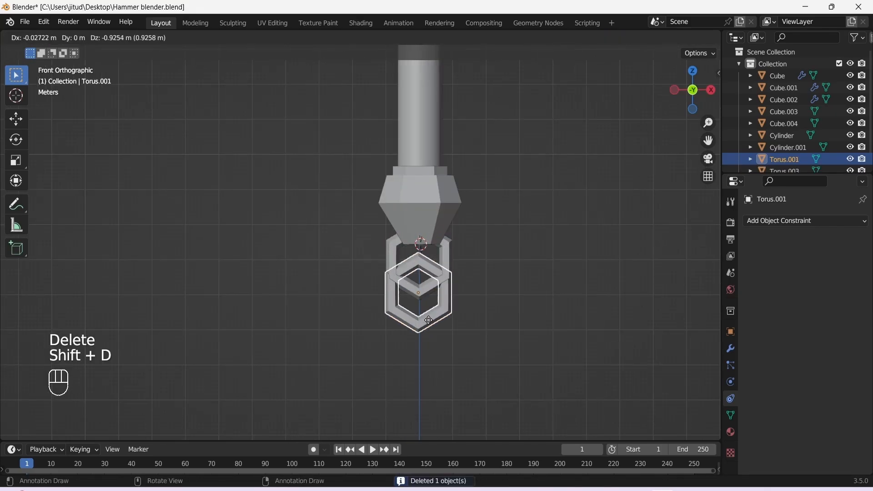
left_click(435, 320)
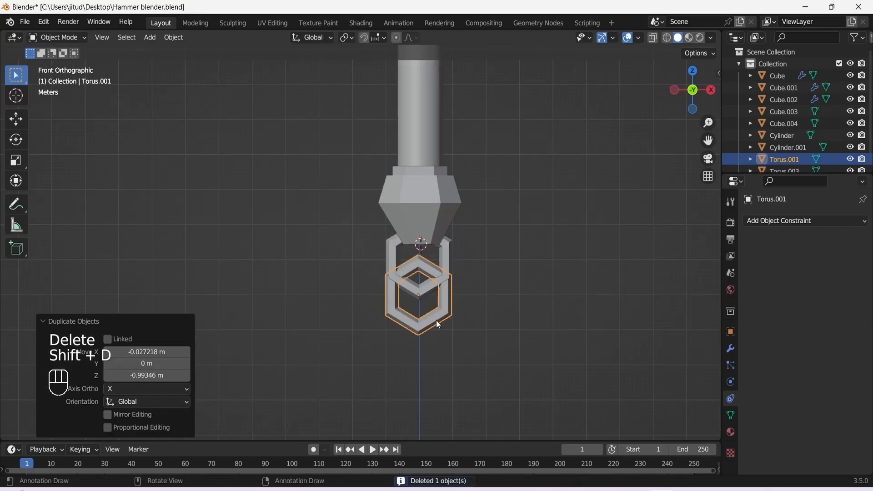
key("KP_3")
key("r")
key("Escape")
key("r")
key("z")
key("KP_9")
key("KP_0")
left_click(454, 324)
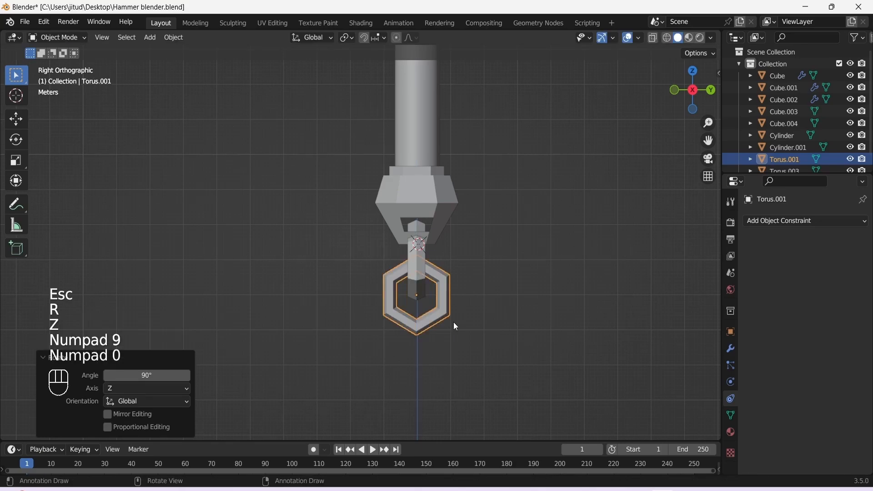
Twist the second link to an oblique angle in top view with X-ray on, turn X-ray off, and save
key("KP_1")
key("KP_7")
left_click(653, 38)
key("r")
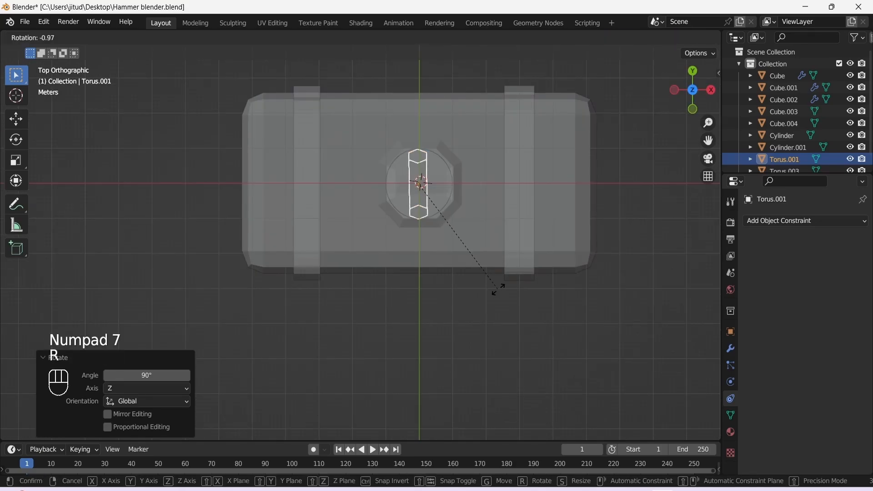
left_click(529, 211)
key("KP_1")
left_click(653, 37)
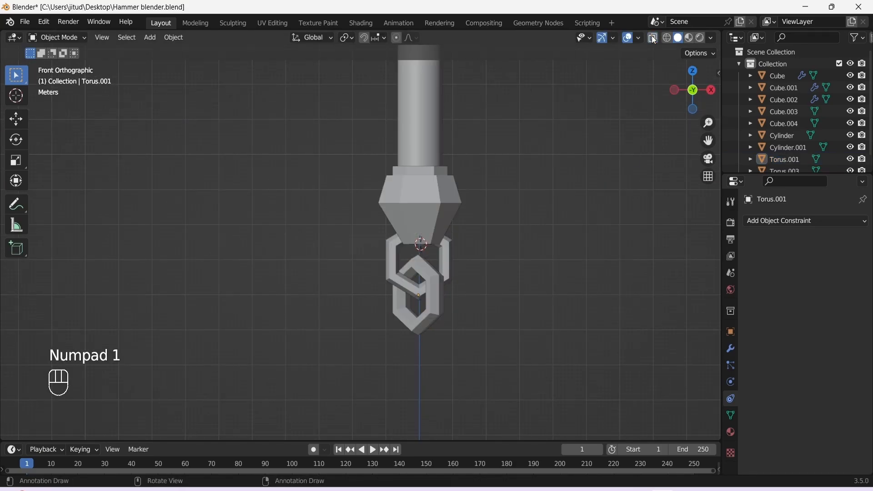
key("ctrl+s")
Duplicate both chain links and place the copies directly below to lengthen the chain, and save
left_click(432, 272)
key("shift+d")
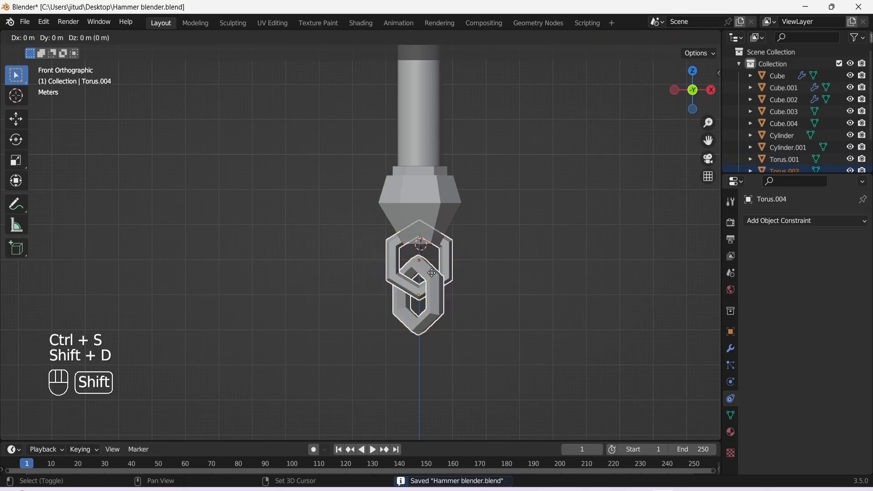
left_click(432, 349)
key("ctrl+s")
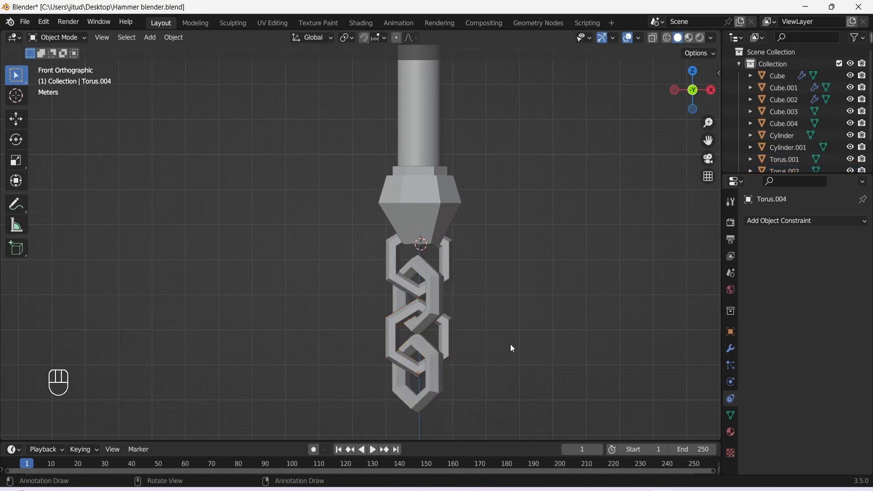
Save the file, cut an edge loop near the handle's upper end, and bevel it 0.286 m into a narrow band
scroll(527, 326, "down", 6)
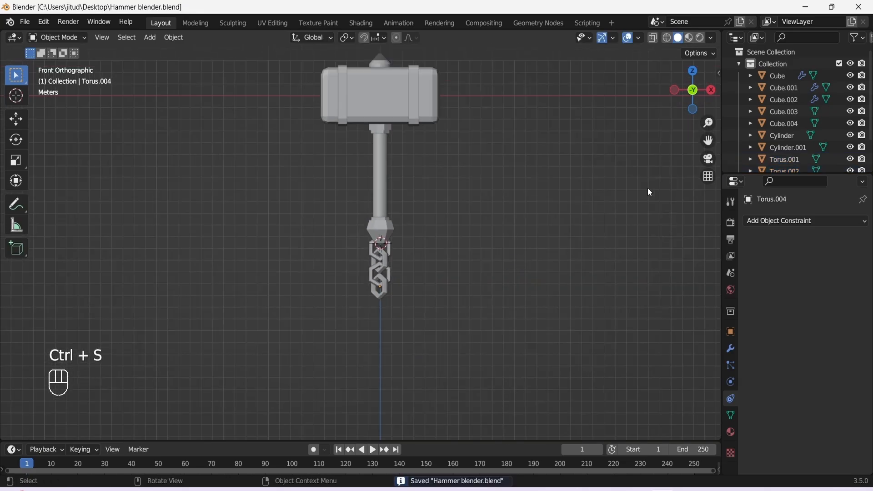
key("ctrl+s")
scroll(345, 164, "up", 3)
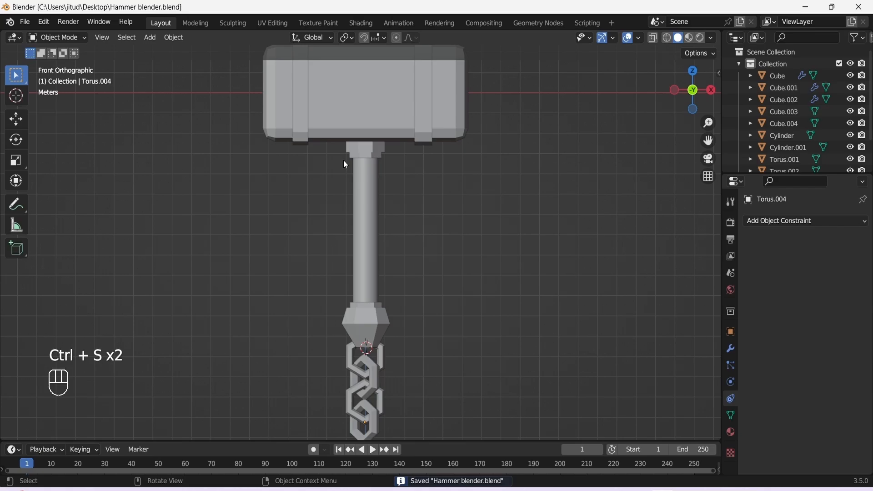
left_click_drag(708, 140, 738, 173)
left_click(401, 222)
key("Tab")
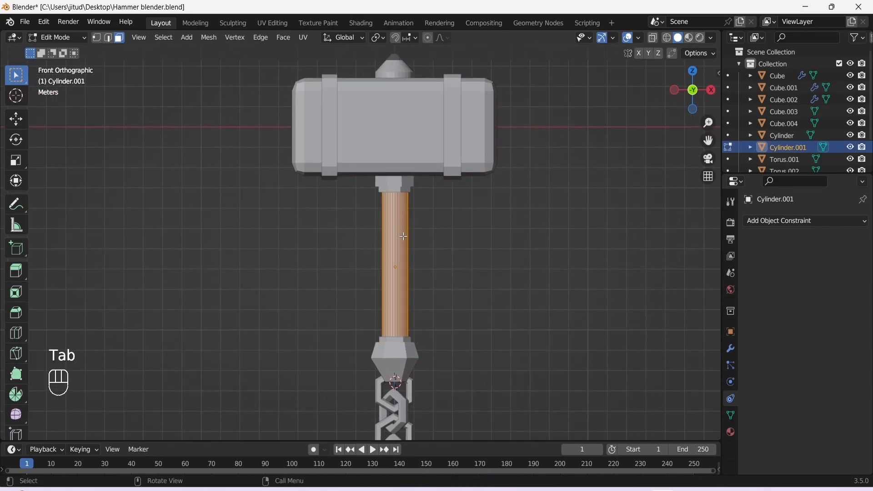
key("ctrl+r")
left_click(403, 236)
left_click(418, 195)
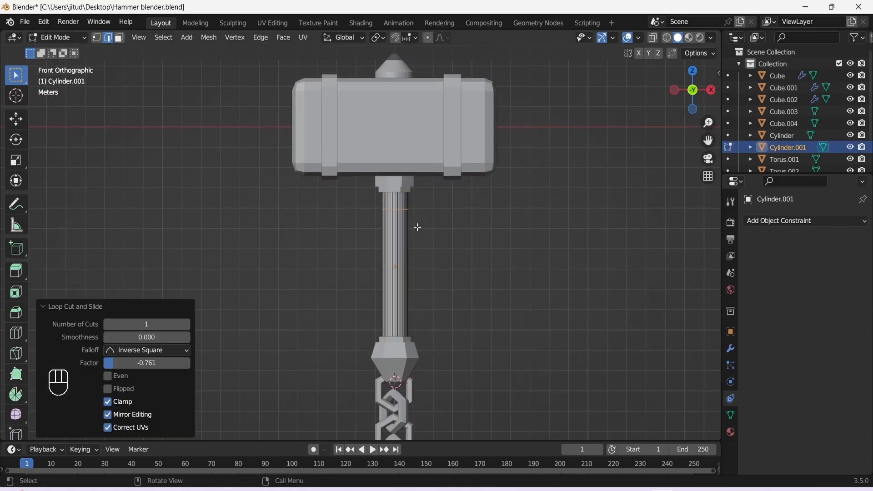
key("ctrl+b")
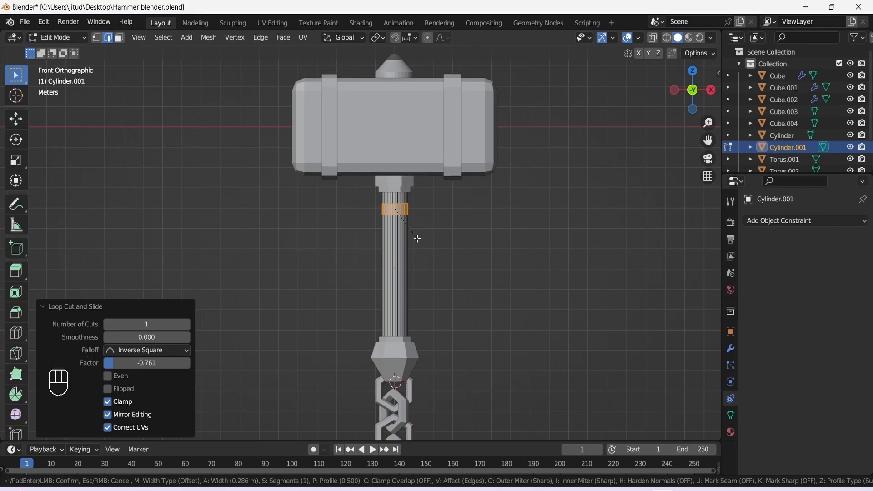
left_click(418, 239)
Duplicate the band's faces in place and separate the copy from the handle as its own object
scroll(467, 213, "up", 4)
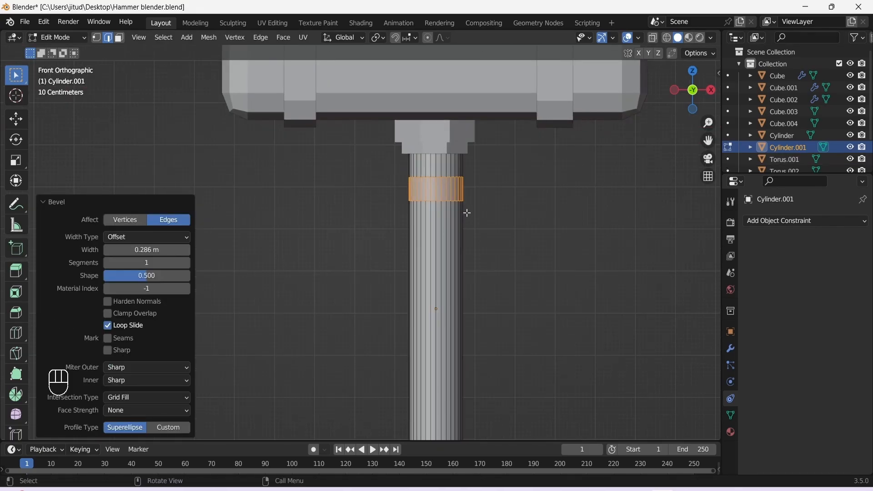
key("shift+d")
right_click(490, 215)
left_click(492, 215)
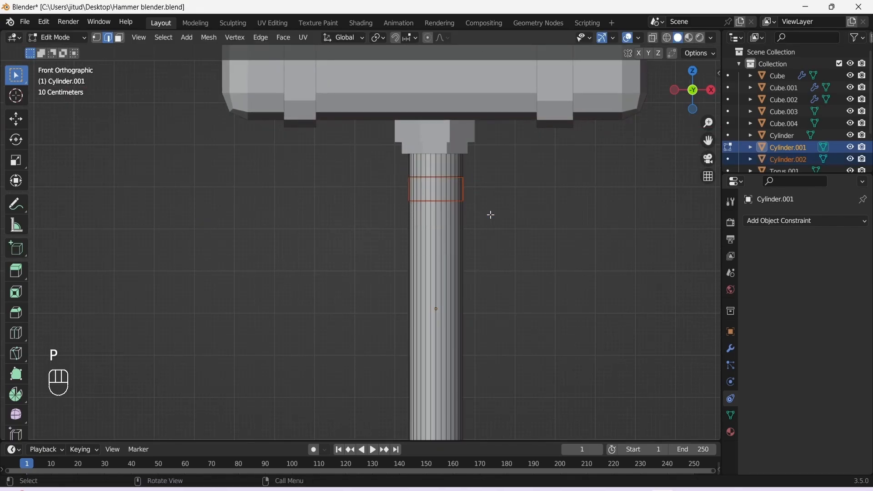
Snap the 3D cursor to the separated band and scale its whole mesh by about -1.21
key("Tab")
left_click(439, 187)
key("shift+s")
left_click(566, 299)
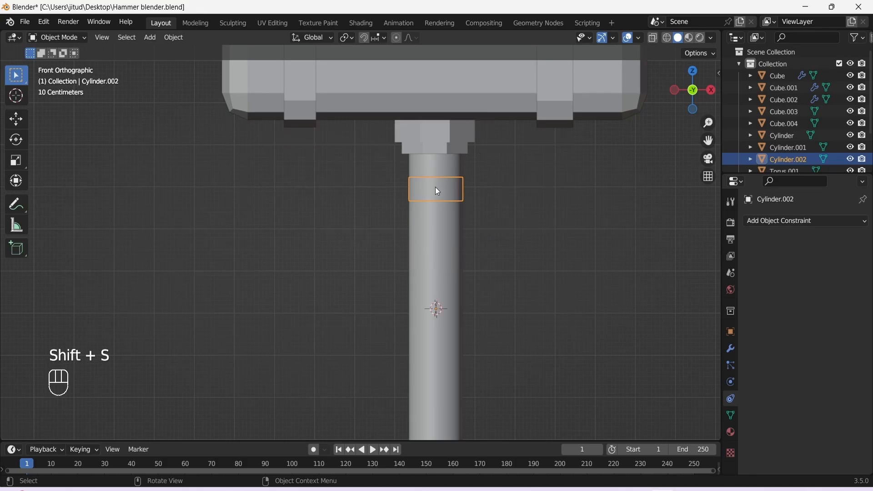
key("Tab")
key("a")
key("s")
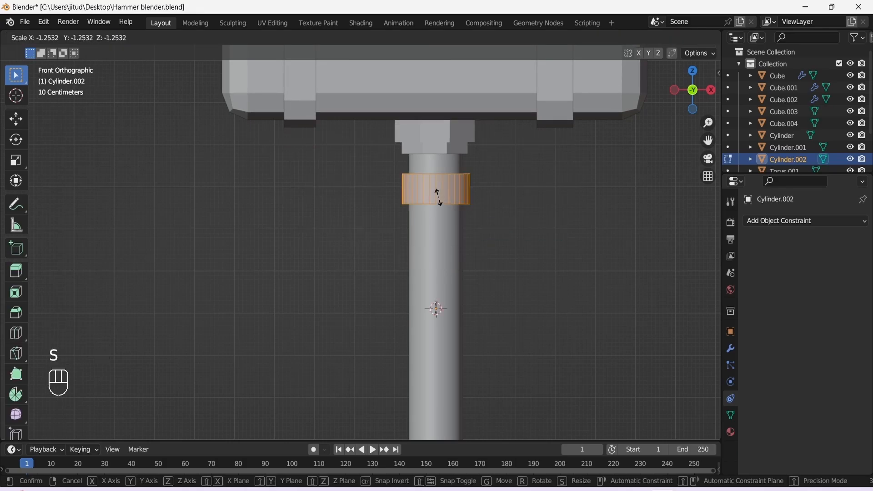
left_click(437, 195)
Add a Solidify modifier to the band with a thickness of -0.26 m and return to Object Mode
middle_click_drag(437, 196, 436, 236)
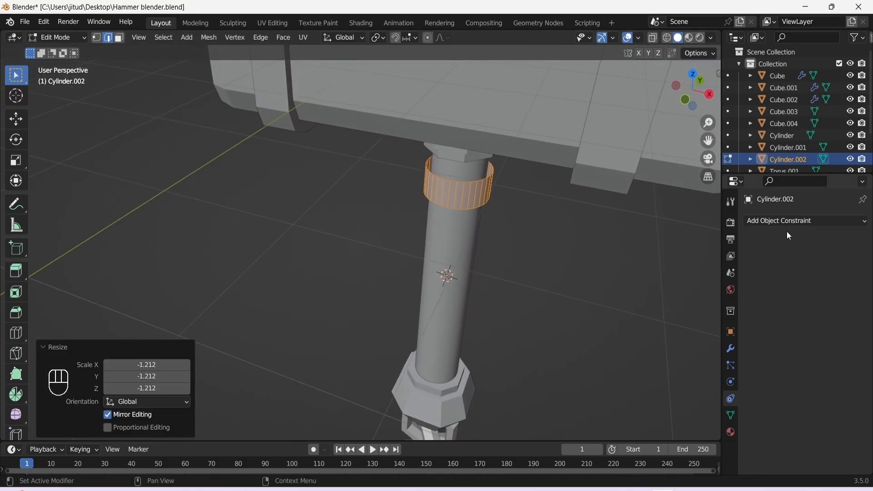
left_click(801, 221)
left_click(730, 348)
left_click(777, 248)
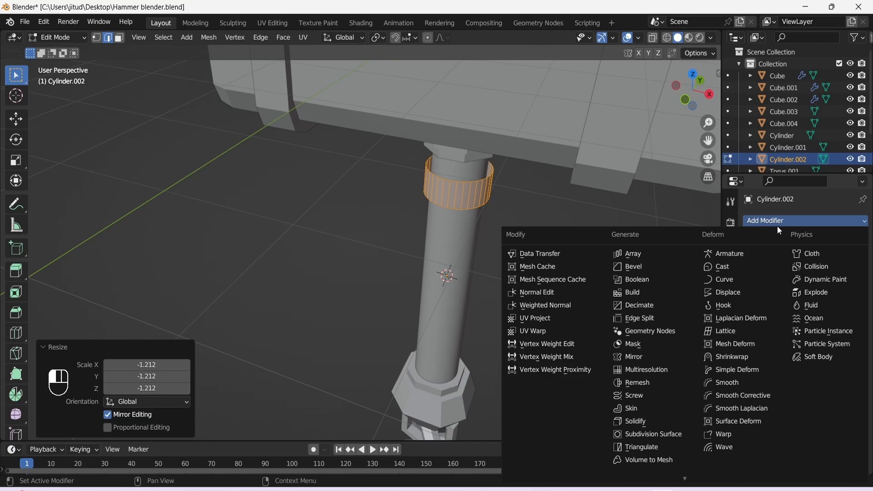
left_click(652, 422)
left_click_drag(822, 300, 817, 300)
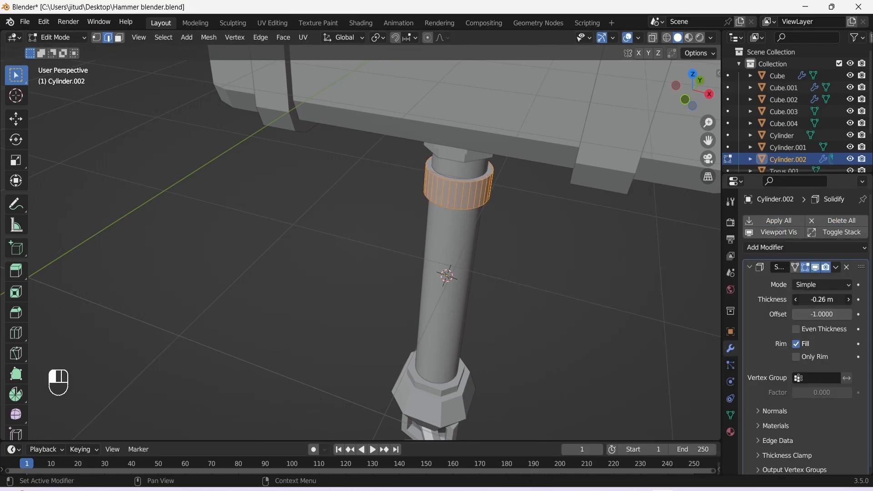
key("Tab")
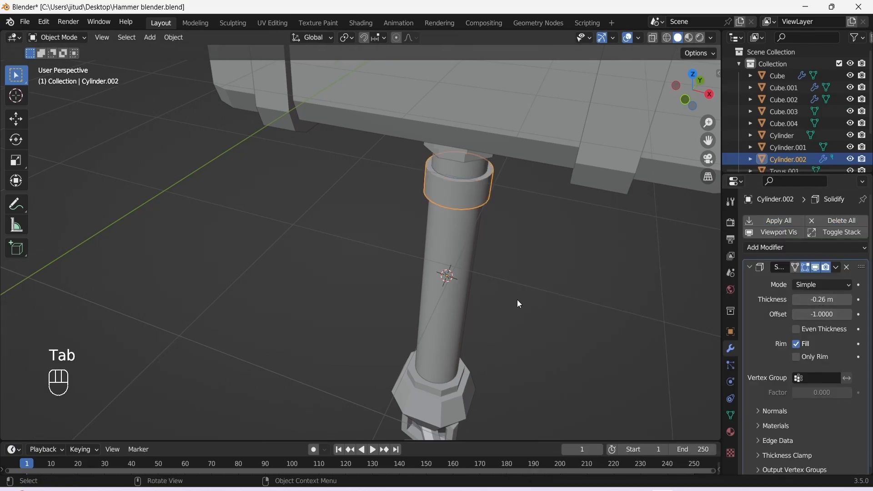
Set the band's Solidify thickness to -0.61 m, apply its scale in front view, and save
key("KP_1")
left_click(456, 195)
key("ctrl+a")
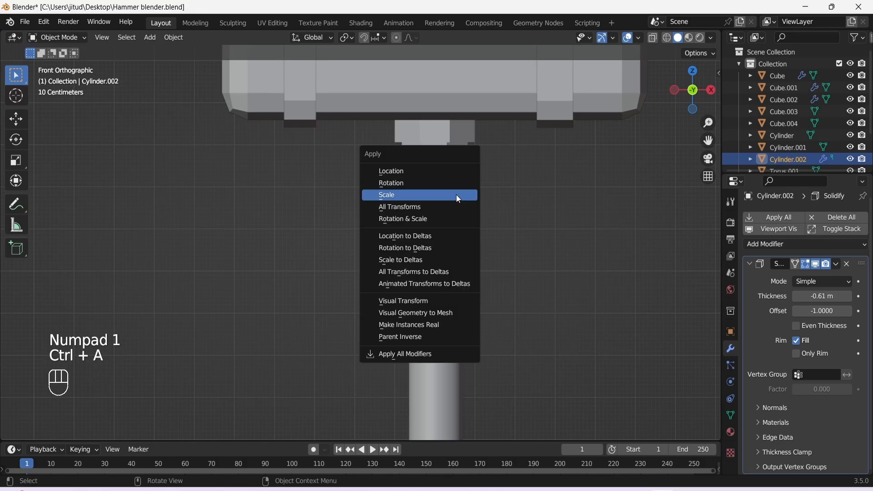
left_click(457, 194)
key("ctrl+s")
scroll(501, 245, "down", 5)
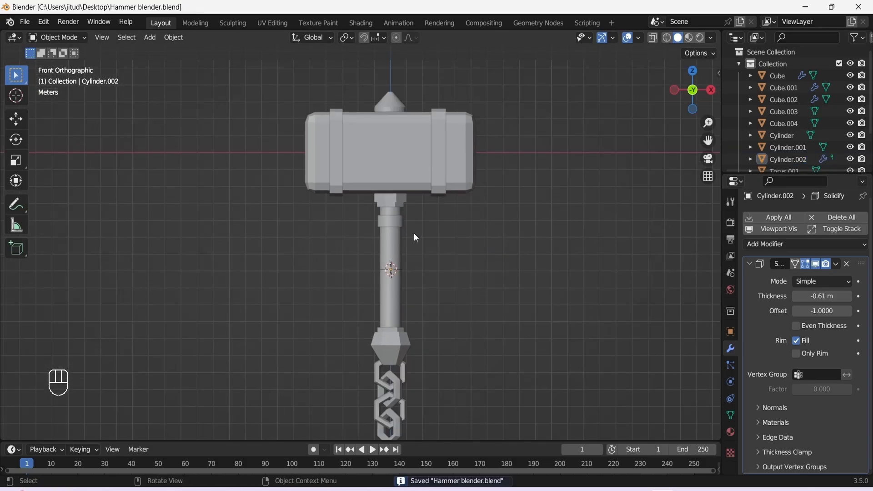
Scale the handle band to 0.83 along Z and save the file
left_click(399, 220)
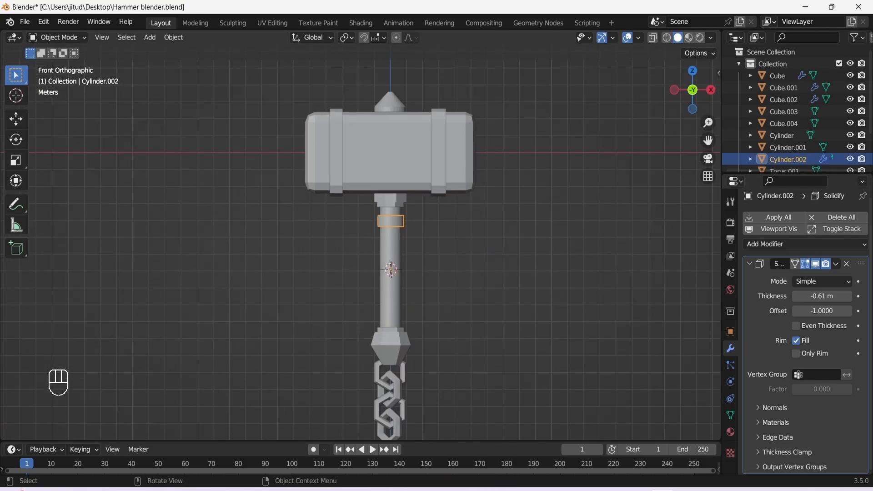
key("s")
key("z")
left_click(410, 233)
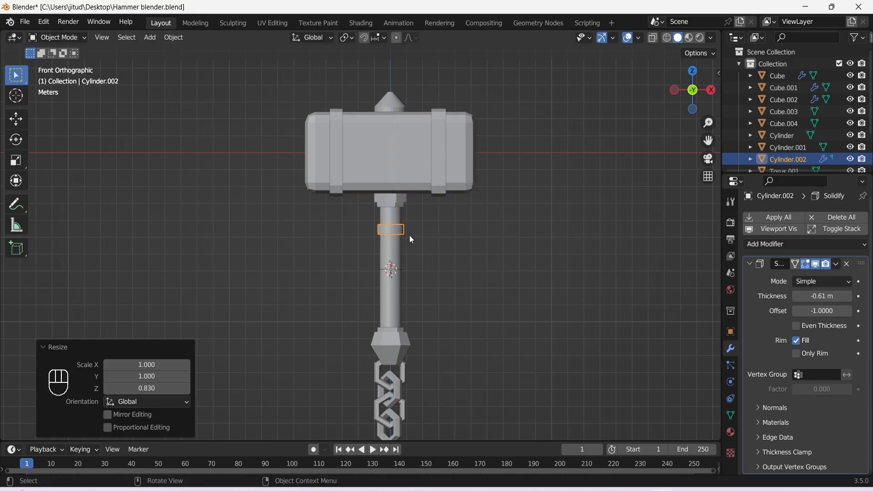
key("ctrl+s")
scroll(432, 246, "up", 3)
left_click_drag(708, 141, 380, 301)
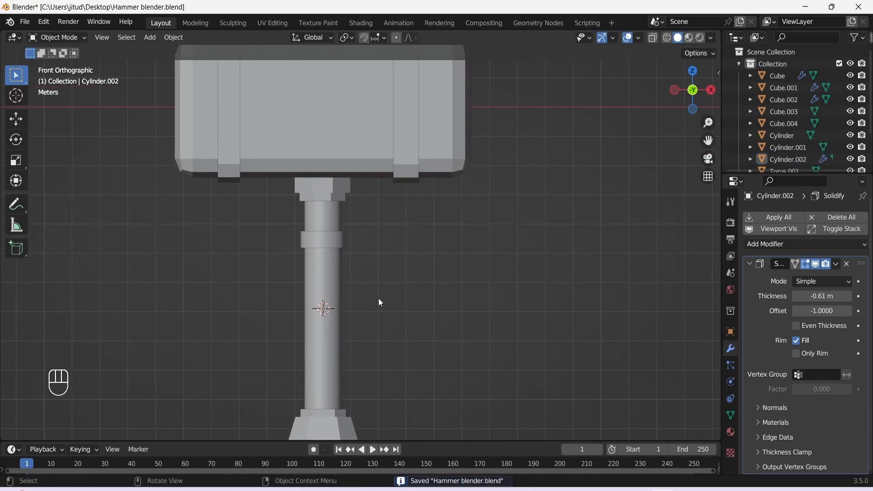
Move the band about 0.51 m up the handle toward the octagonal mount
key("g")
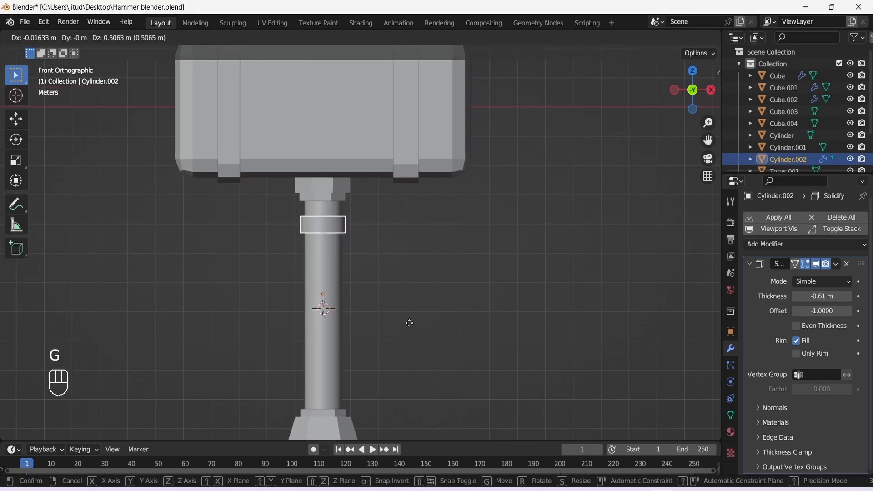
left_click(349, 245)
left_click(337, 223)
key("KP_3")
key("KP_1")
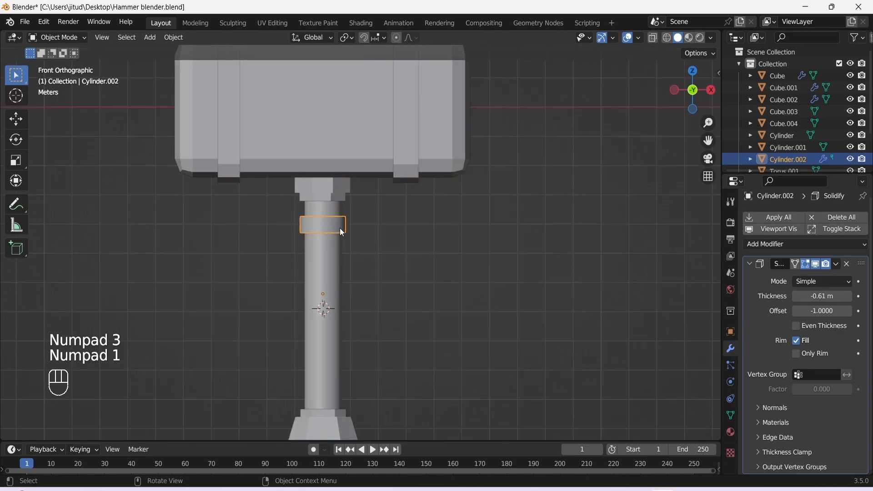
Duplicate the band about 0.70 m downward and nudge the copy into line with the handle
key("shift+d")
left_click(343, 249)
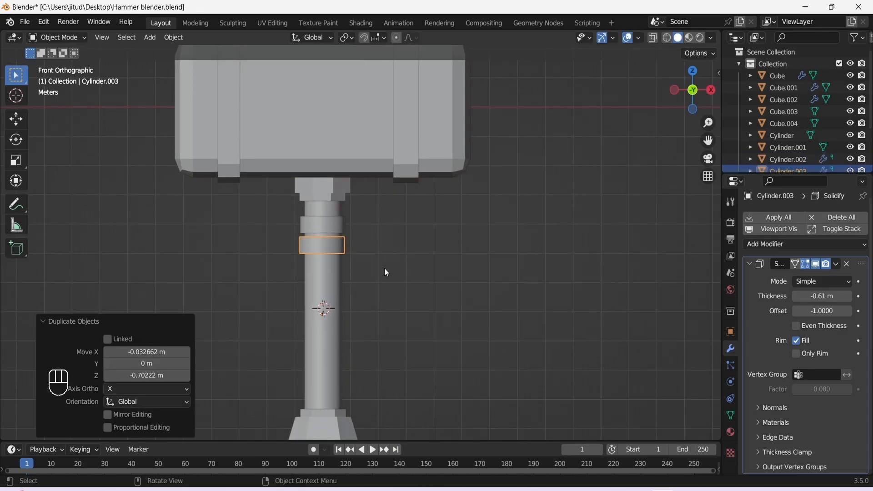
left_click(371, 246)
key("g")
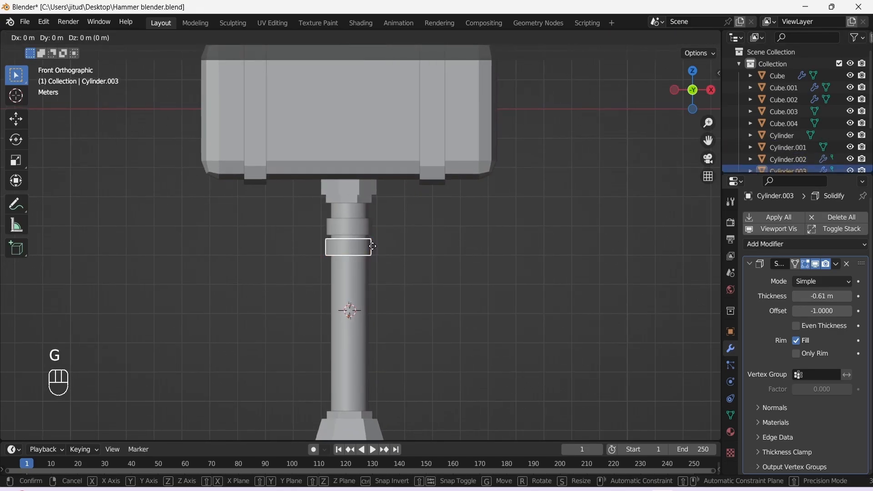
left_click(375, 246)
left_click(387, 250)
Select both handle bands and duplicate them directly below as a third and fourth band
left_click(370, 228)
left_click(361, 244, "shift")
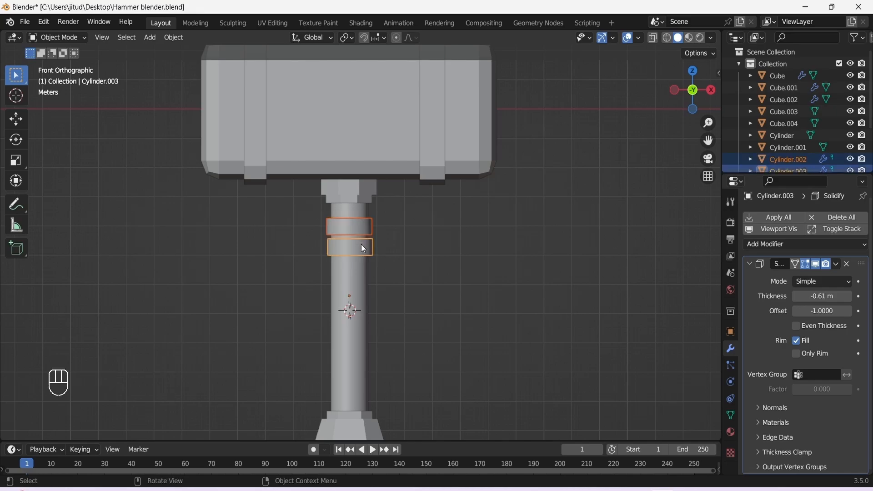
key("shift+d")
left_click(361, 284)
left_click(433, 281)
left_click_drag(708, 140, 720, 91)
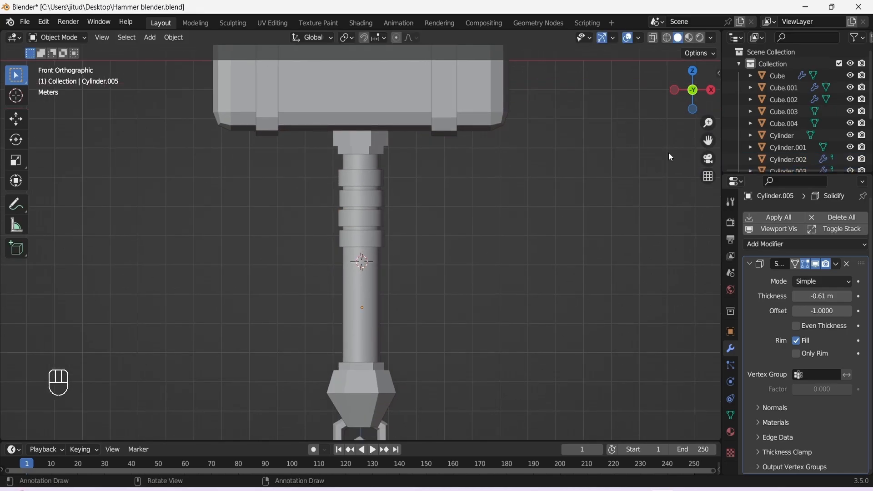
Duplicate the lower pair of bands about 1.42 m downward, and duplicate that pair about 1.40 m further down
left_click(360, 235, "shift")
key("shift+d")
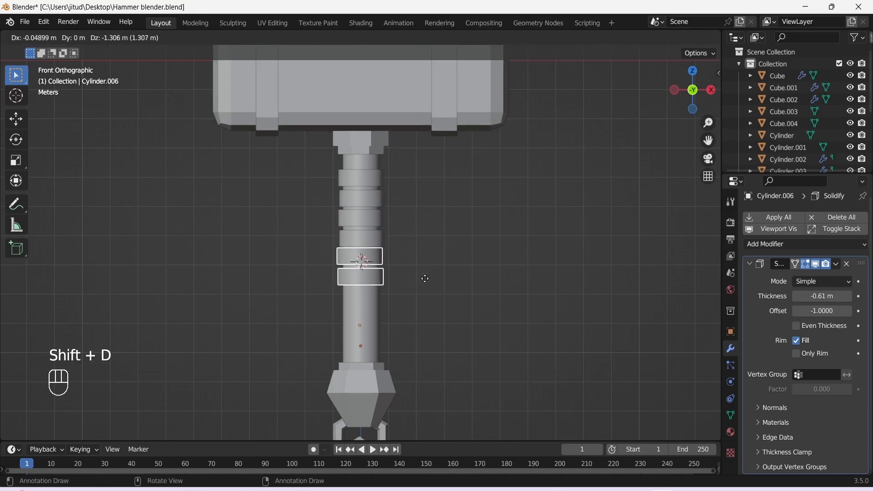
left_click(425, 282)
key("shift+d")
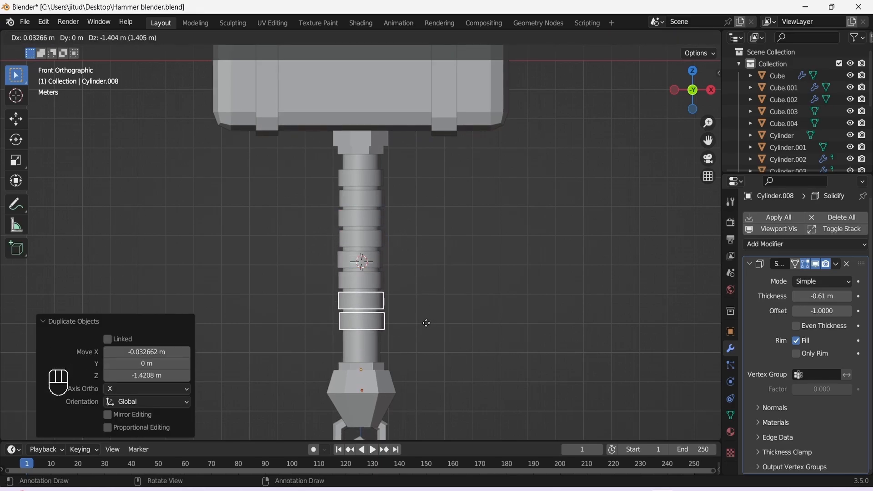
left_click(426, 323)
left_click(426, 321)
Nudge the fourth band slightly into alignment, and duplicate the lowest band about 0.77 m downward near the pommel
left_click(359, 237)
key("g")
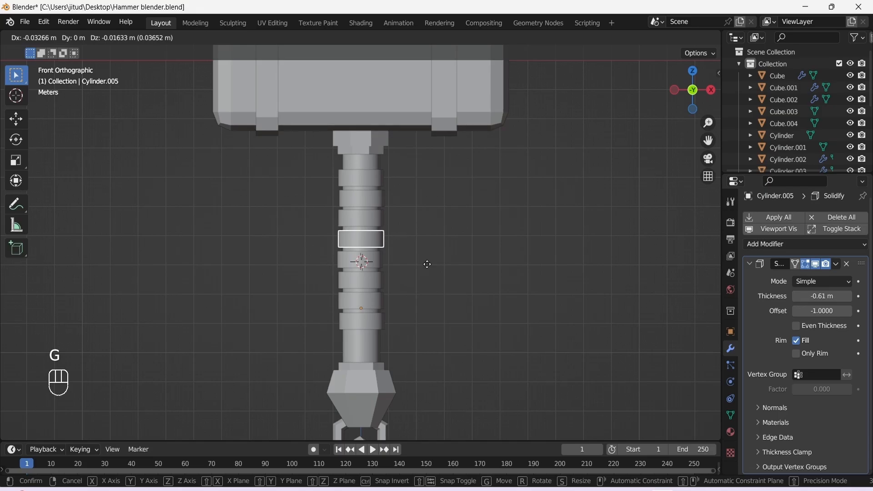
left_click(426, 266)
left_click(422, 284)
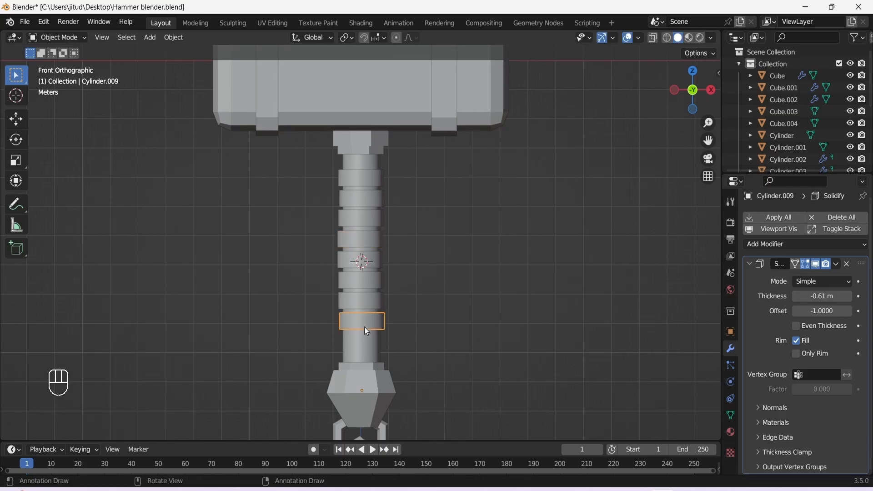
key("shift+d")
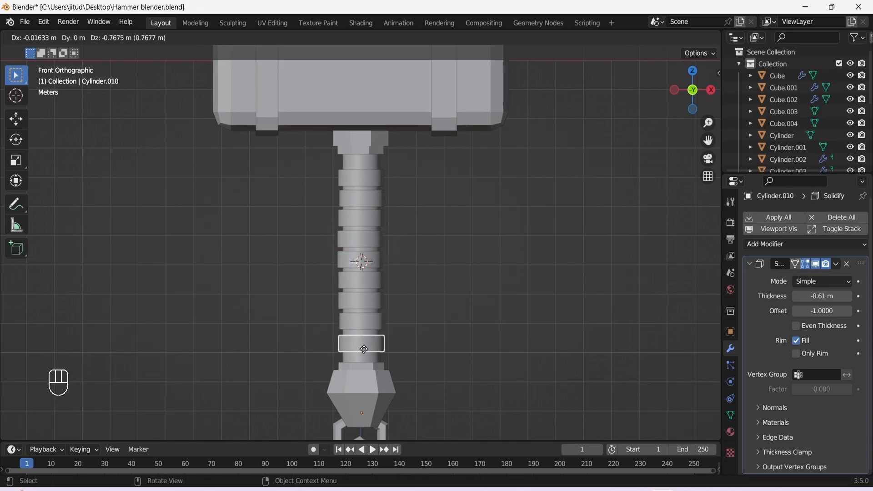
left_click(364, 350)
Nudge the third, second, and first bands slightly so the handle rings line up evenly
left_click(373, 218)
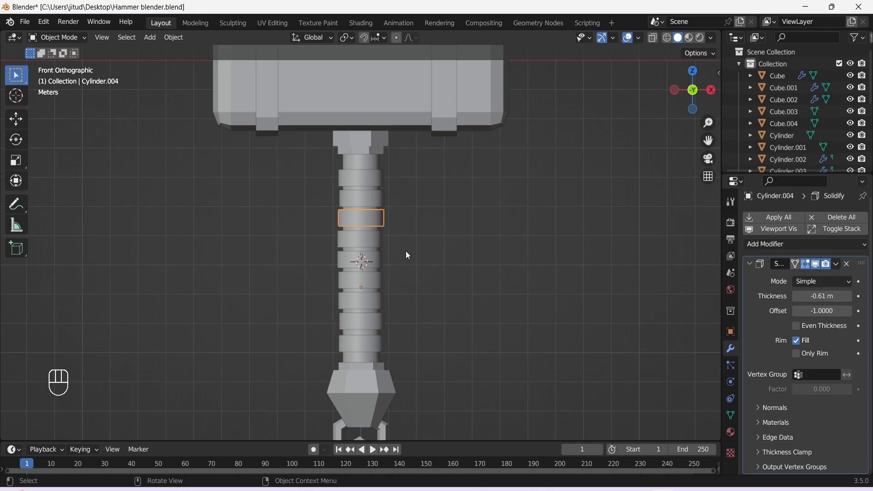
key("g")
left_click(456, 280)
left_click(375, 200)
key("g")
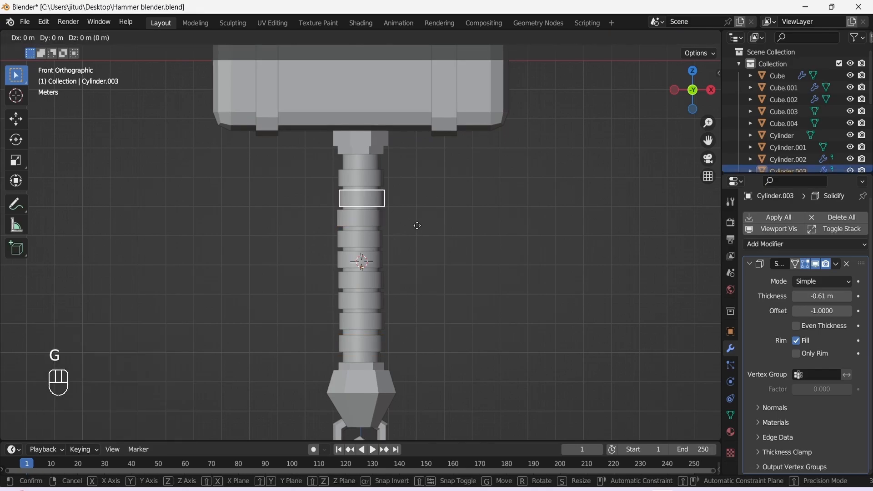
left_click(415, 229)
left_click(377, 180)
key("g")
left_click(416, 201)
left_click(376, 199)
key("g")
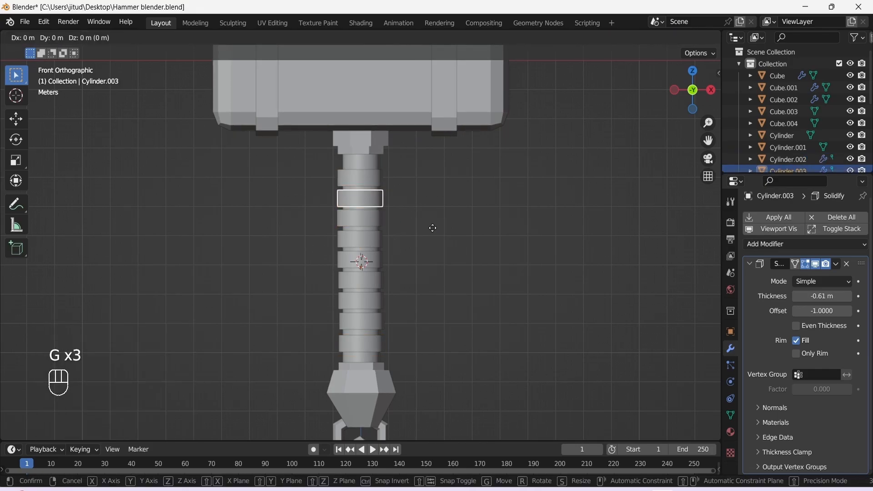
left_click(432, 229)
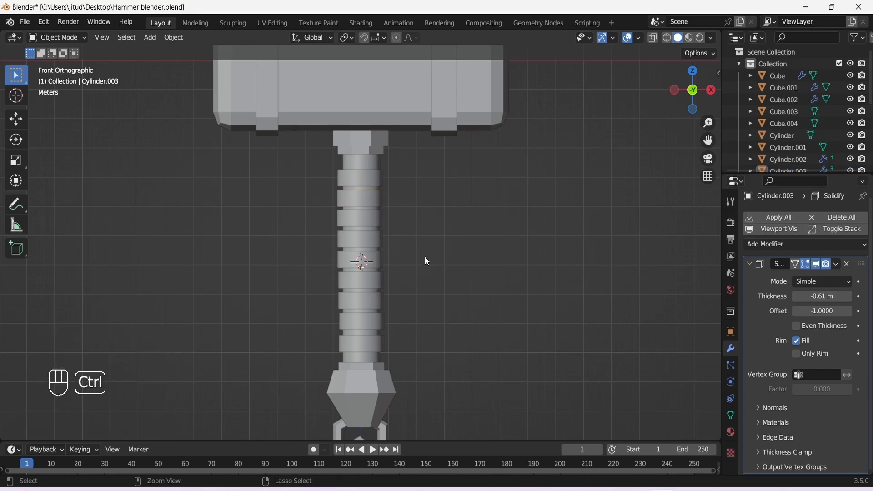
Save the file and check the banded handle against the whole hammer
key("ctrl+s")
middle_click_drag(425, 257, 432, 227)
key("KP_1")
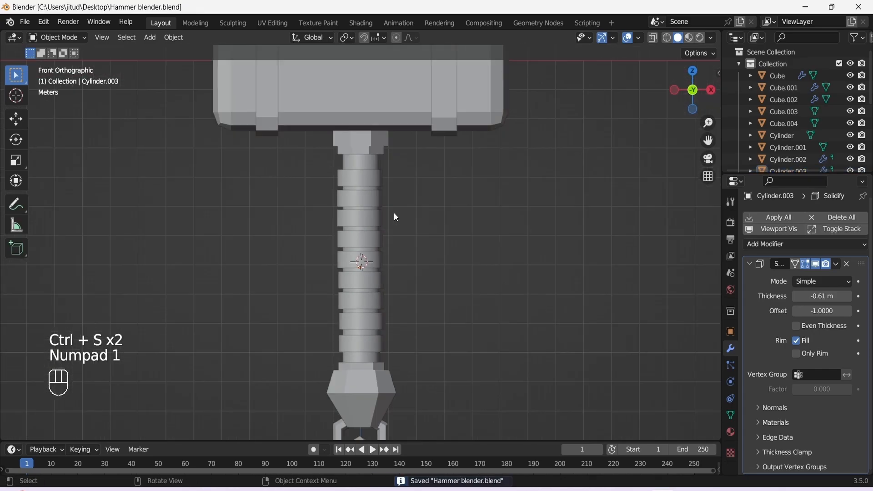
scroll(359, 273, "down", 8)
scroll(358, 257, "up", 8)
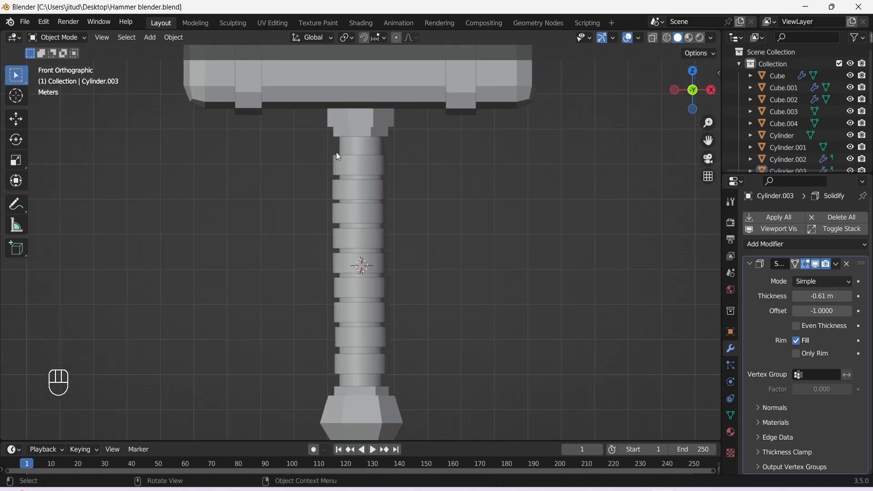
Shift all the handle rings about 0.04 m along X to centre them on the handle, and save the file
left_click_drag(335, 144, 313, 375, "shift")
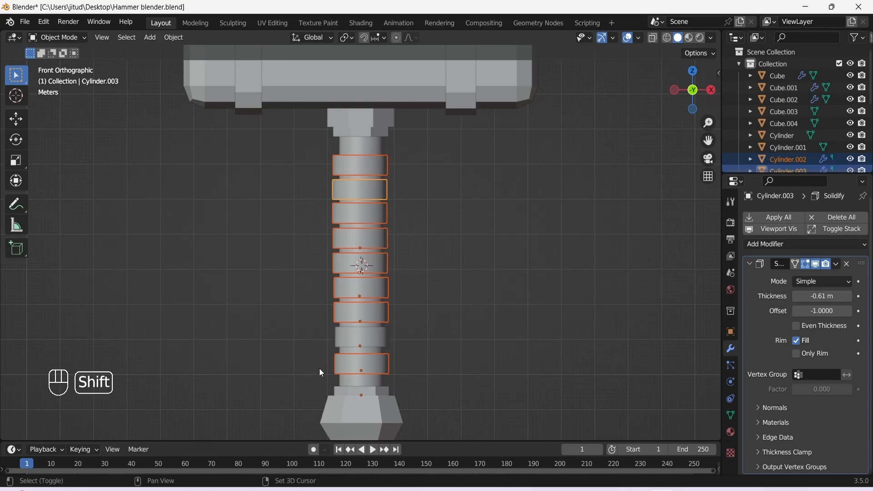
key("g")
left_click(446, 307)
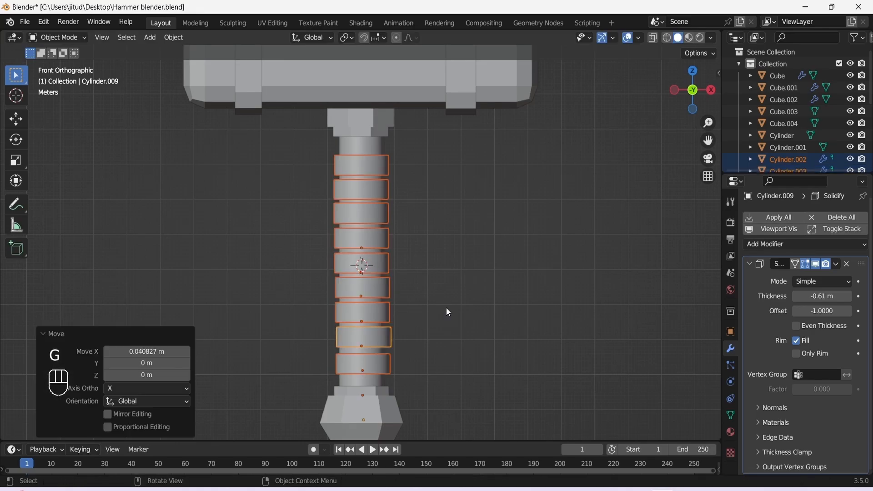
left_click(446, 308)
key("ctrl+s")
scroll(446, 308, "down", 3)
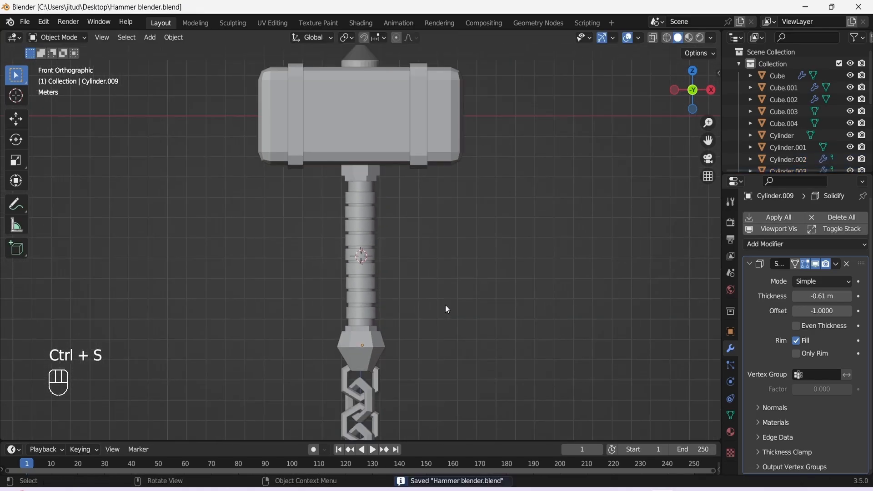
scroll(363, 233, "down", 1)
Place the 3D cursor on the upper part of the head's left band and add a UV sphere there
left_click(300, 121)
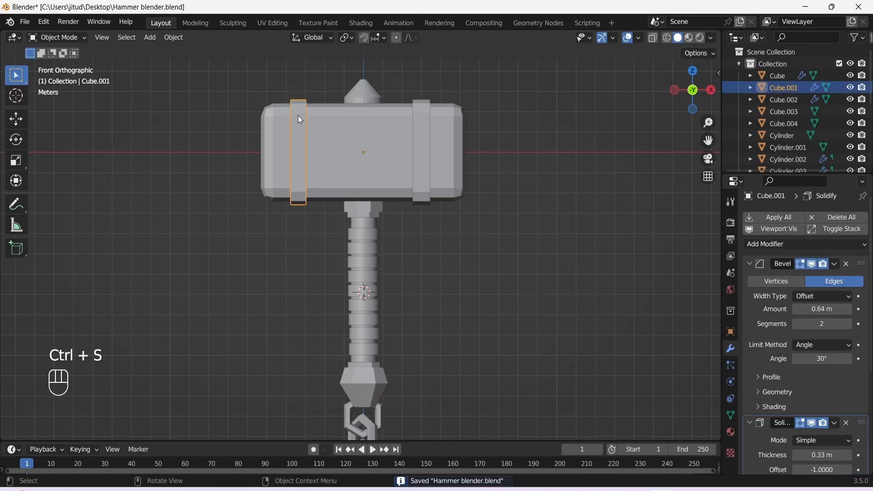
left_click(298, 118)
key("KP_7")
key("KP_1")
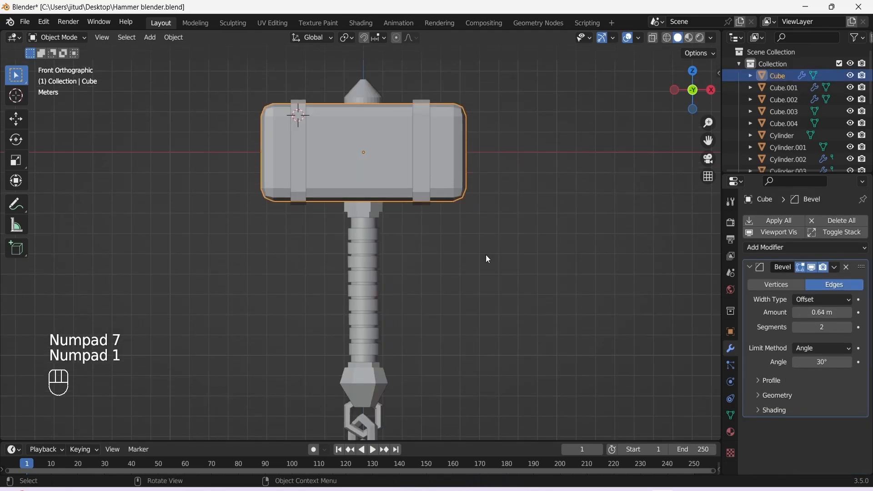
middle_click_drag(661, 224, 737, 274, "shift")
key("ctrl+s")
key("shift+a")
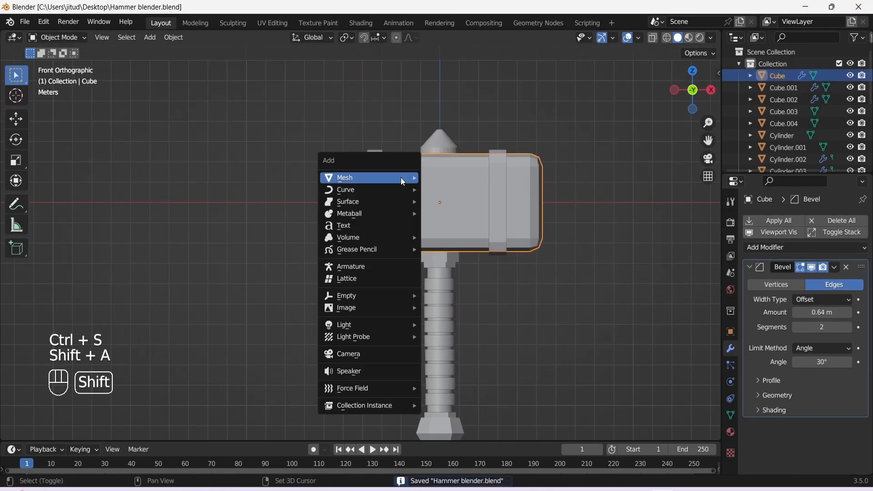
mouse_move(401, 177)
left_click(443, 213)
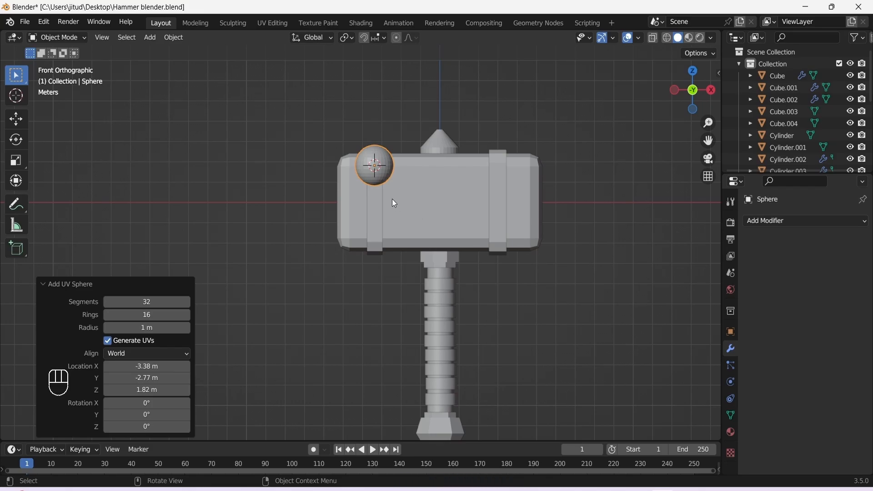
Rotate the sphere 90° about the X axis and flatten it to about 0.385 along Y
key("r")
key("x")
key("KP_9")
key("KP_0")
key("Return")
key("KP_7")
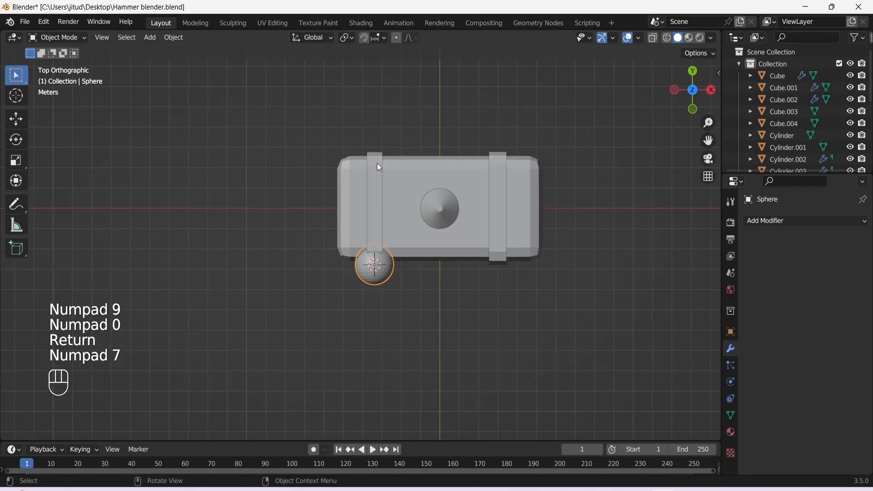
key("s")
key("y")
left_click(381, 271)
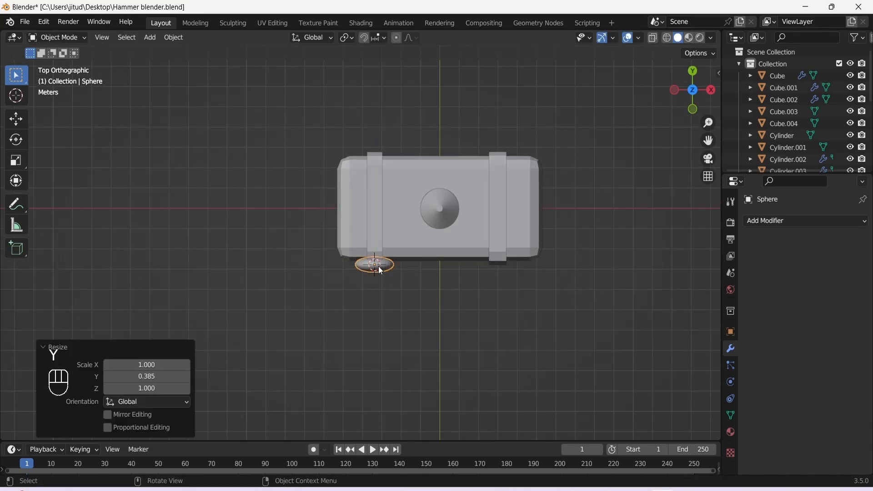
Narrow the sphere to about 0.57 along X and adjust its depth along Y
key("s")
key("x")
left_click(374, 265)
key("s")
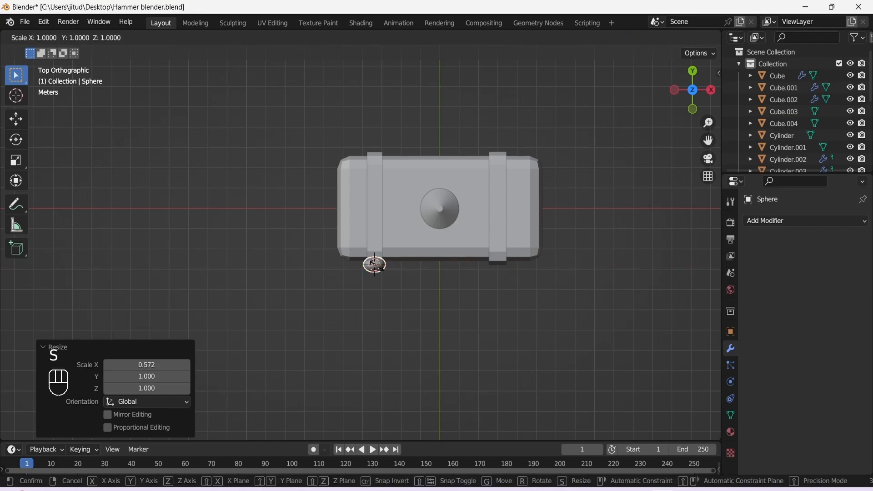
key("y")
left_click(381, 276)
Scale the sphere to about 0.55 along Z, and shrink it uniformly to fit within the band's width
key("KP_1")
key("s")
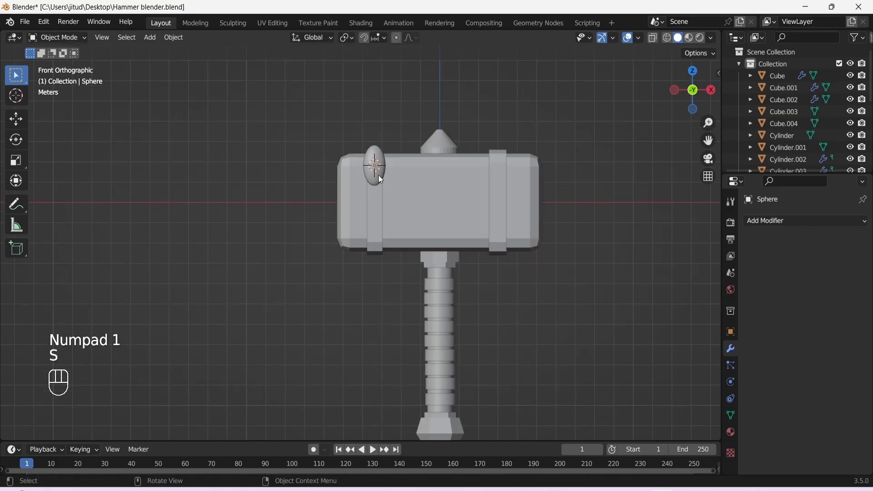
key("x")
key("s")
key("z")
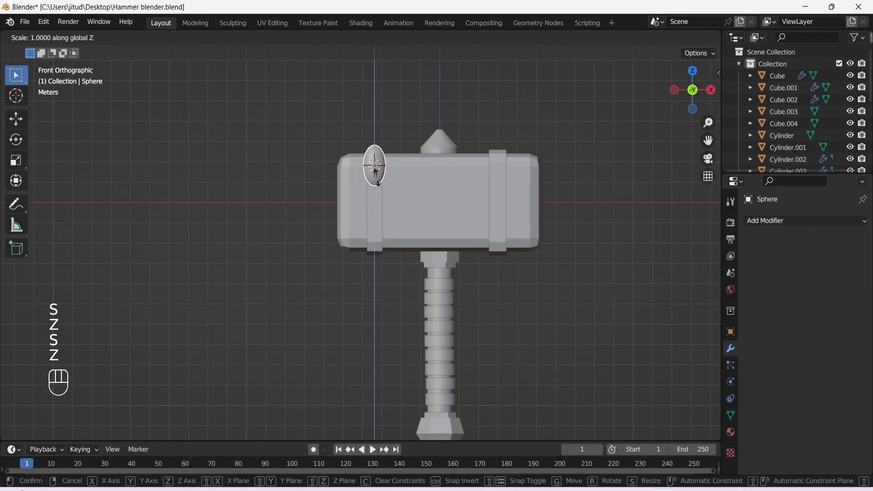
left_click(376, 172)
key("s")
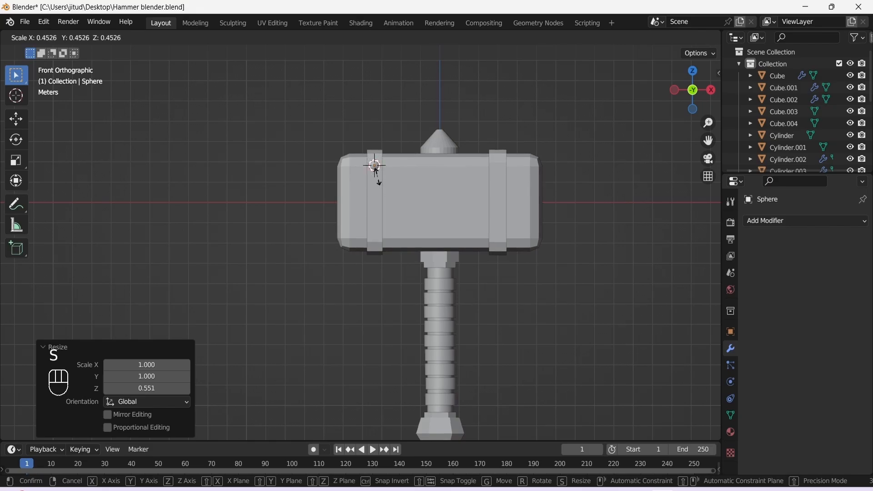
left_click(378, 177)
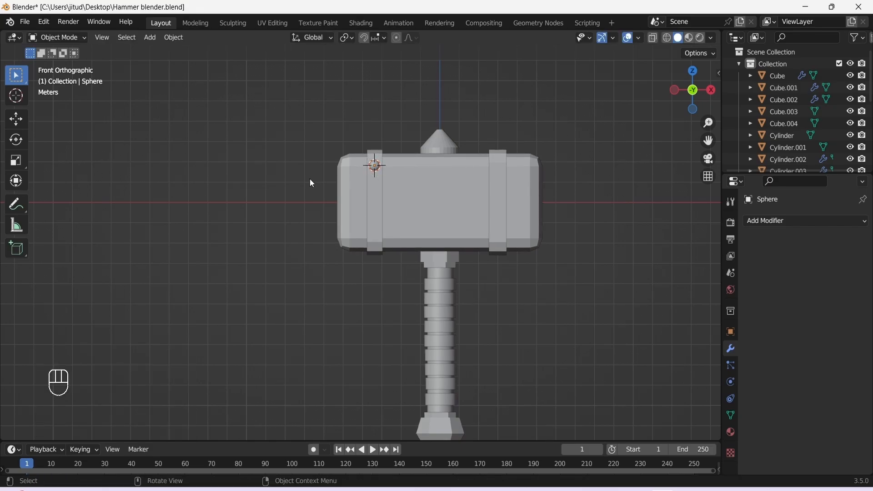
Move the 3D cursor off the sphere onto the head's other band, and reselect the sphere
scroll(314, 175, "down", 3)
left_click_drag(190, 215, 282, 242, "alt")
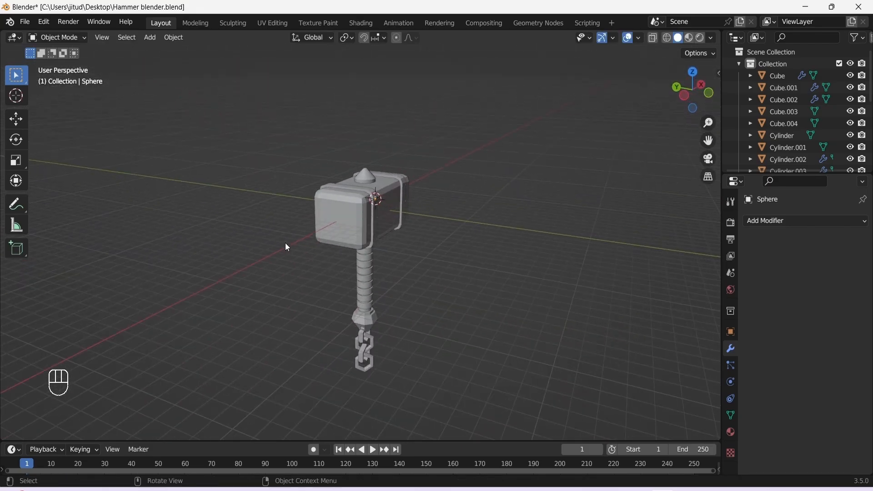
scroll(285, 243, "up", 6)
left_click_drag(707, 141, 640, 308)
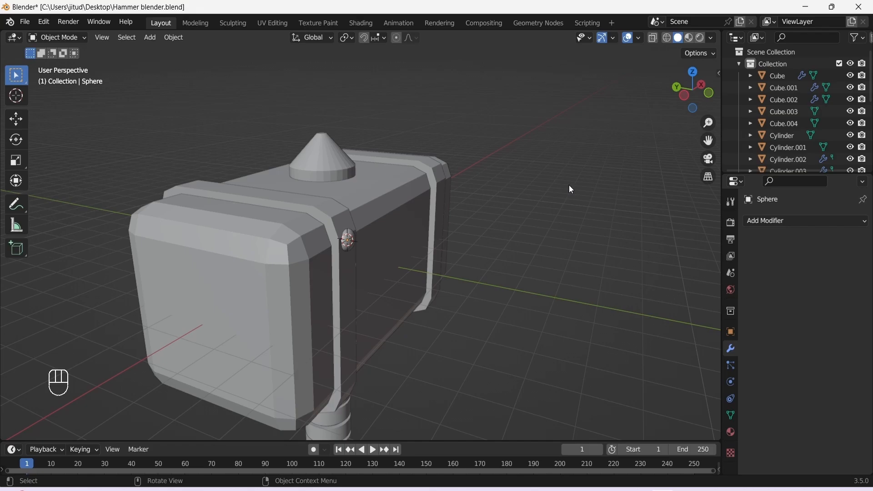
left_click(447, 193)
right_click(440, 180, "shift")
left_click(344, 244)
Turn on X-ray and flatten the sphere to about 0.6 along Y from the top view
key("KP_7")
left_click(653, 38)
scroll(338, 298, "down", 2)
scroll(301, 273, "up", 6)
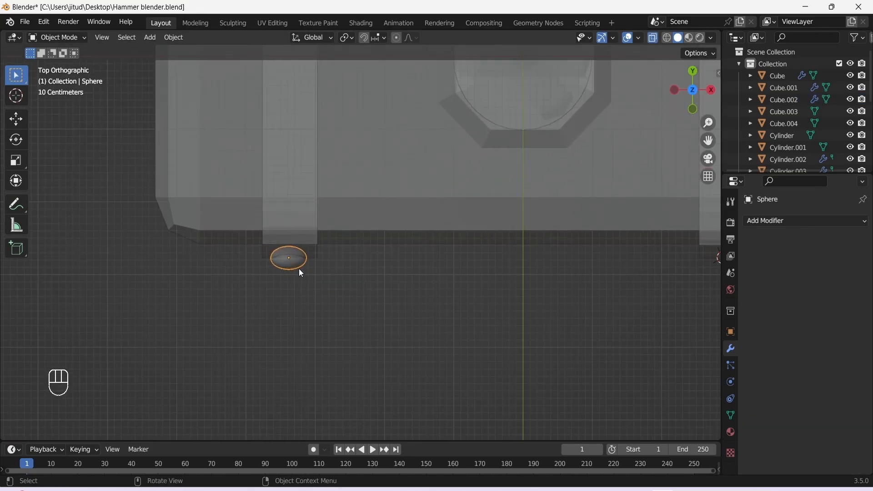
key("s")
key("y")
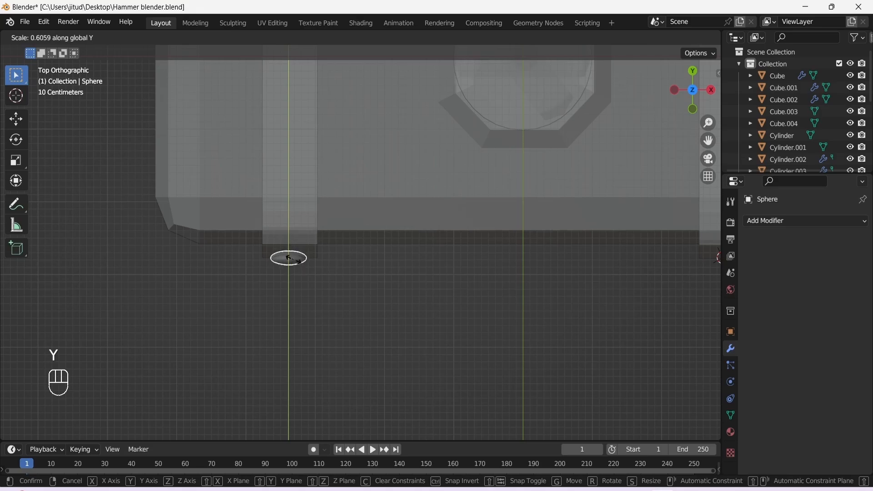
left_click(296, 263)
Move the sphere about 0.05 m along negative Y against the band's face, with X-ray turned off again
left_click(297, 286)
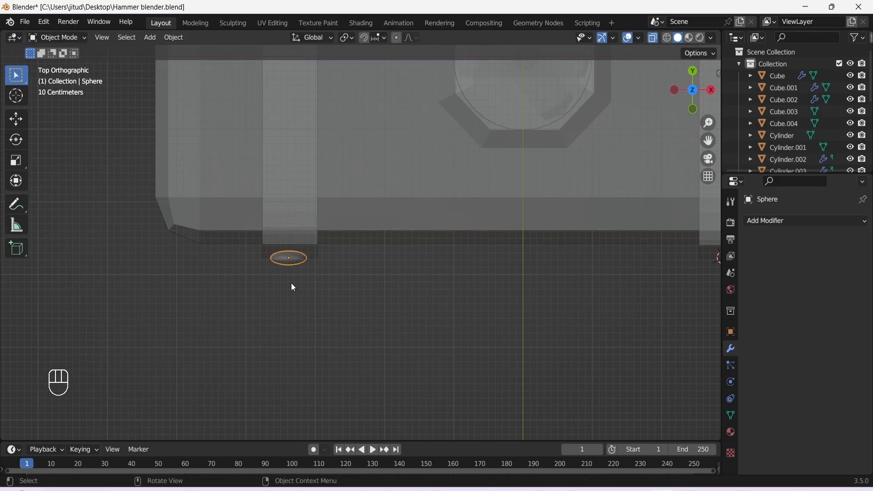
key("g")
left_click(293, 289)
key("KP_1")
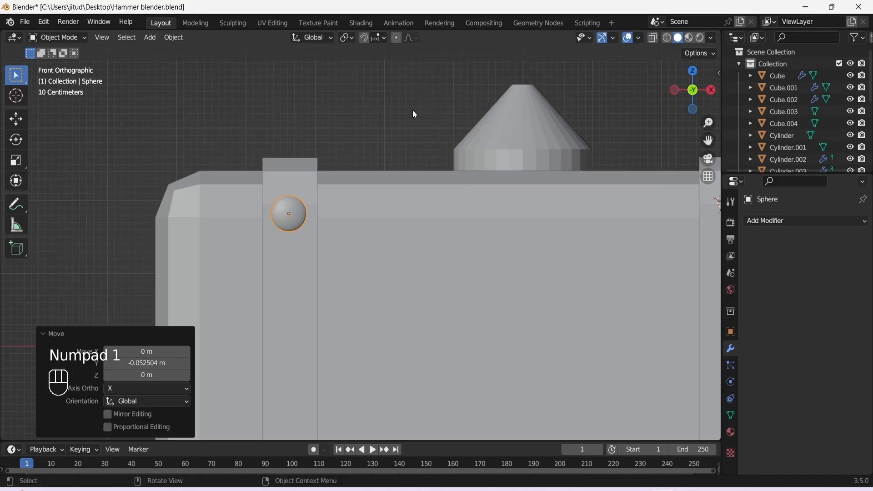
left_click(410, 107)
Shade the rivet sphere smooth and save the file
scroll(410, 109, "up", 4)
scroll(410, 109, "down", 4)
left_click_drag(331, 111, 424, 139, "alt")
left_click(357, 253)
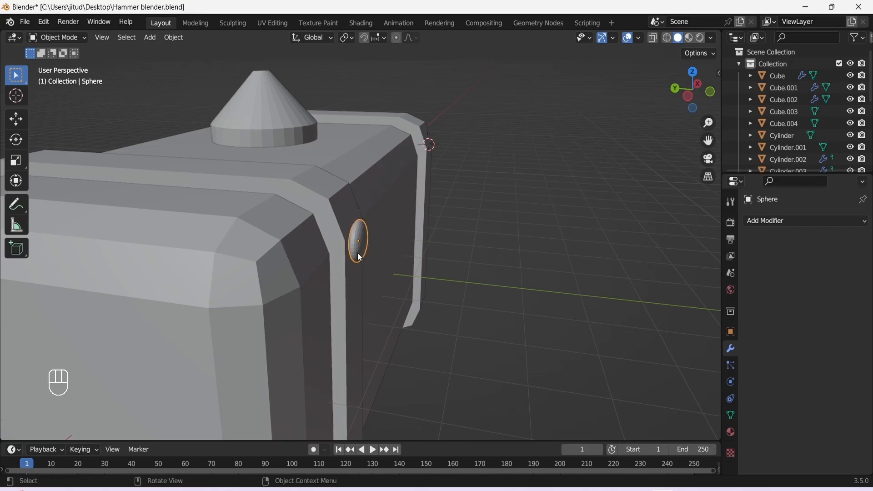
right_click(358, 253)
left_click(358, 252)
key("ctrl+s")
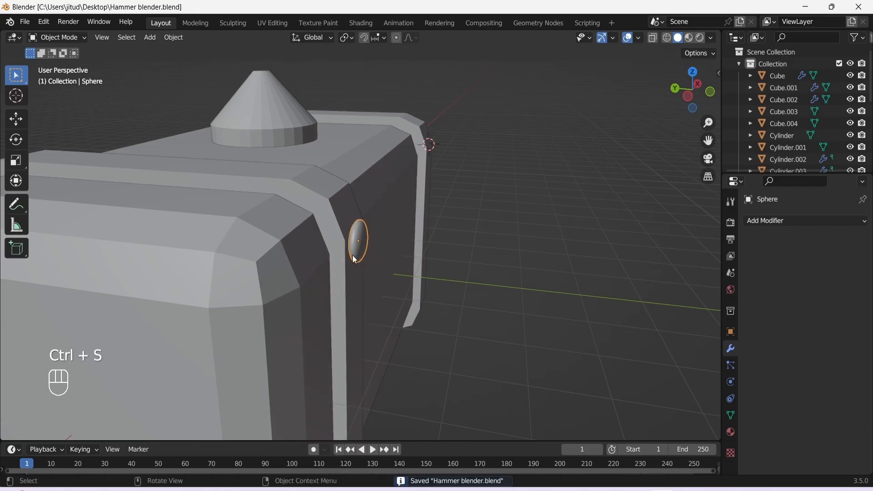
Lower the rivet about 0.5 m along the head's left band in the front view
key("KP_1")
scroll(405, 252, "down", 4)
key("g")
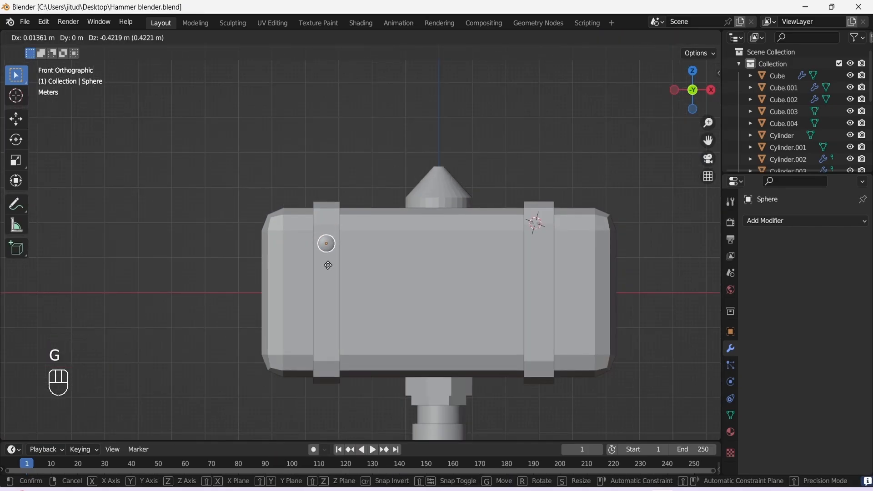
left_click(329, 268)
left_click_drag(301, 240, 342, 262, "alt")
key("KP_1")
Duplicate the rivet about 2.59 m down the left band, and duplicate that pair about 6.34 m across onto the right band
key("shift+d")
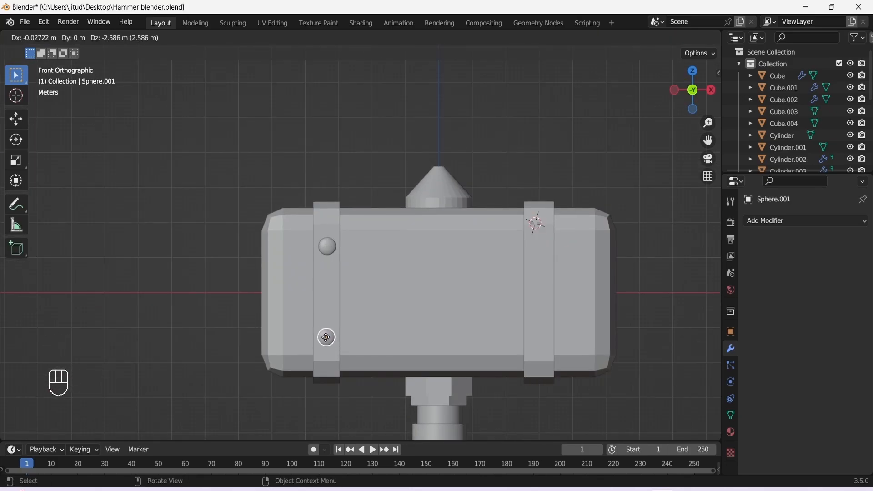
left_click(326, 337)
left_click(330, 251, "shift")
key("shift+d")
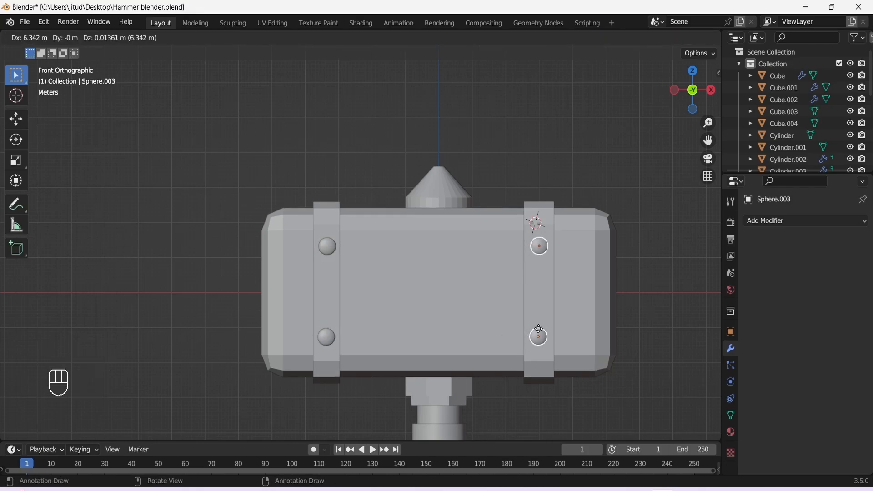
left_click(538, 329)
Select the whole hammer and scale it uniformly to about 0.814
left_click_drag(387, 249, 373, 238, "alt")
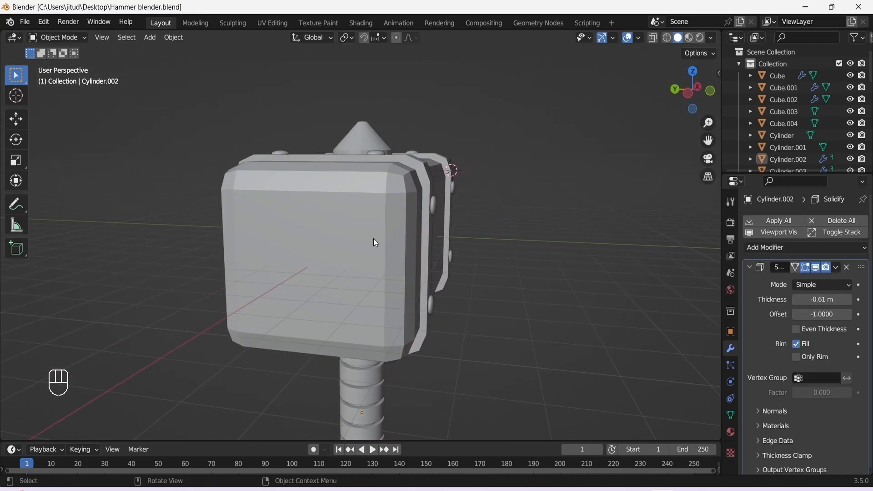
left_click(373, 238)
left_click_drag(474, 250, 377, 250, "alt")
key("KP_1")
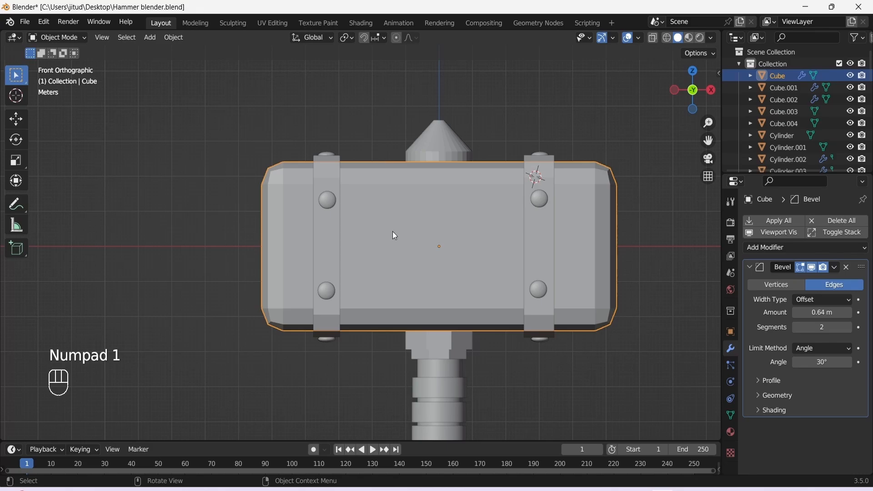
scroll(395, 233, "down", 7)
left_click_drag(274, 159, 474, 430)
key("s")
left_click(438, 403)
Raise the whole hammer about 13.2 m above the ground line, and move it up another 0.93 m
key("g")
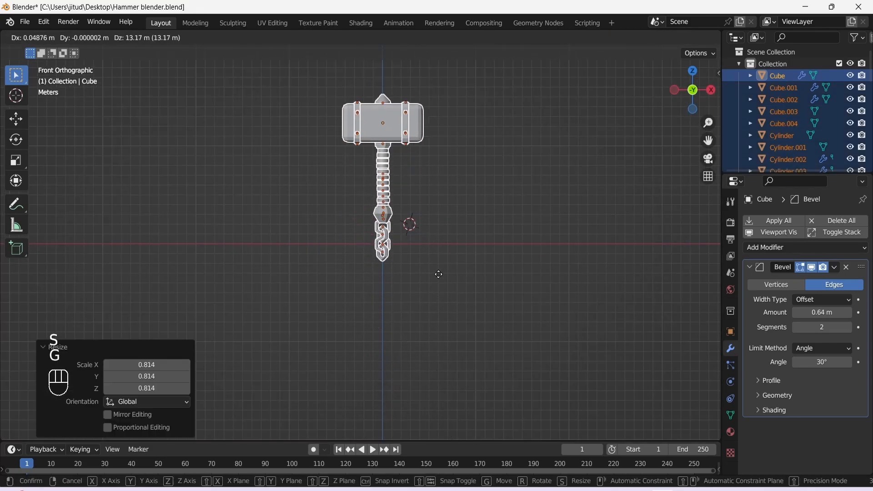
left_click(438, 275)
middle_click_drag(455, 253, 466, 320, "shift")
key("g")
Tilt the whole hammer diagonally, check its framing through the camera, and save the file
key("r")
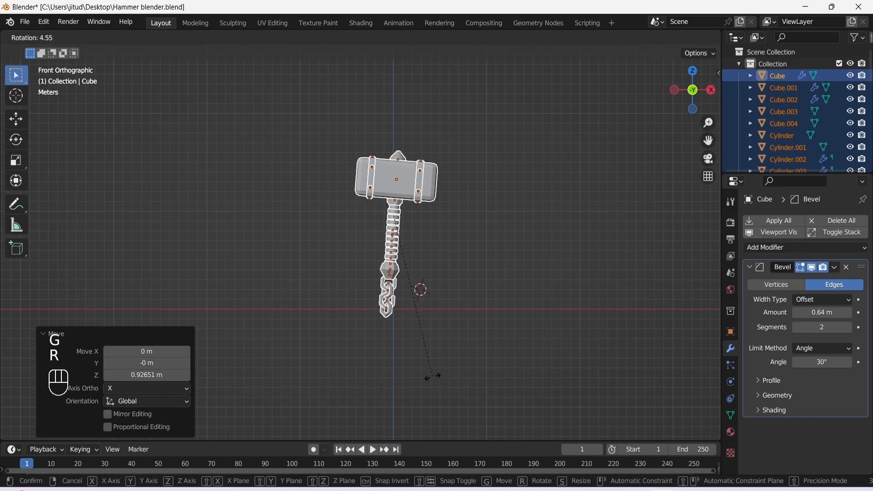
left_click(369, 379)
key("KP_0")
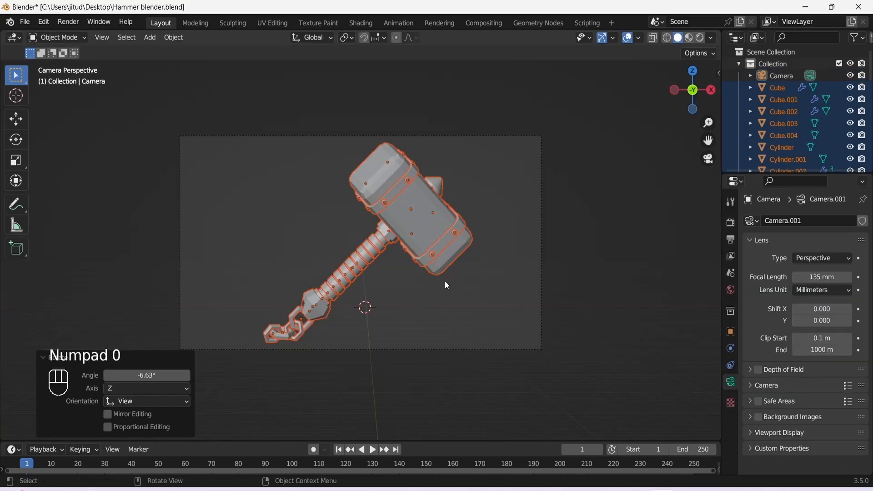
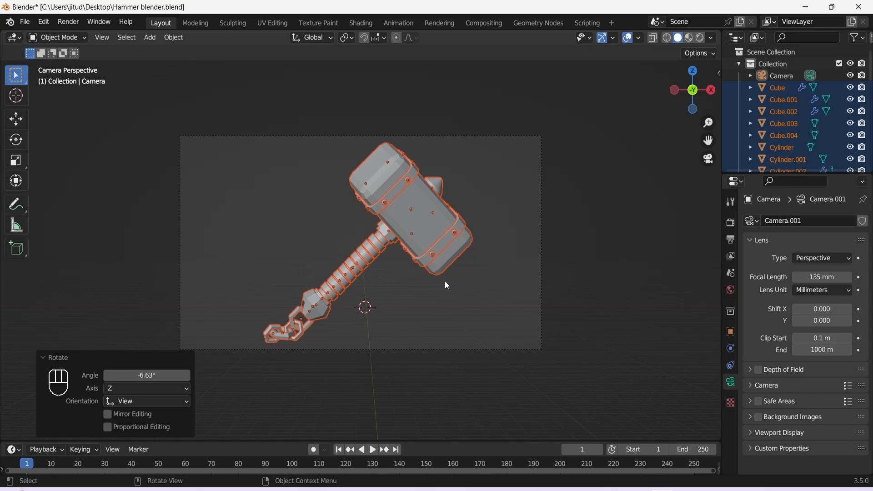
left_click(448, 293)
key("ctrl+s")
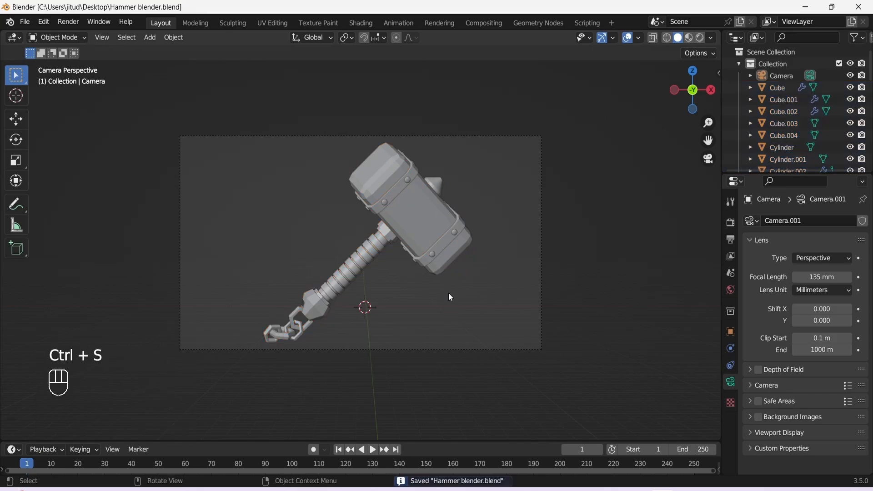
scroll(449, 292, "up", 3)
scroll(449, 293, "down", 2)
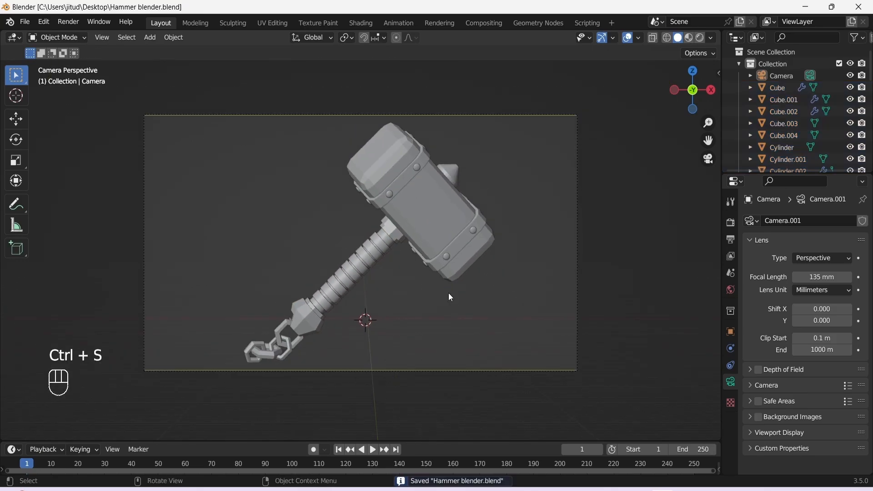
Save the file, add a mesh plane, and rotate it 90° about the X axis so it stands upright
key("KP_1")
key("KP_1")
scroll(370, 269, "up", 3)
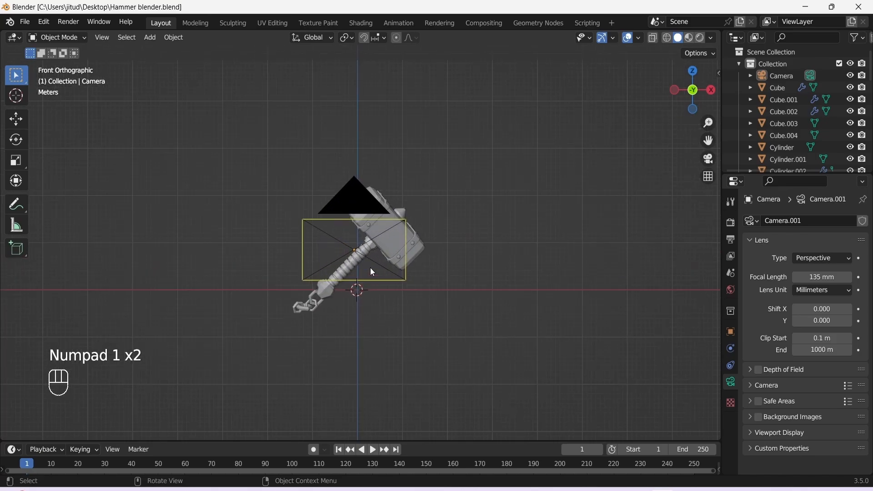
key("ctrl+s")
left_click(372, 231)
key("KP_7")
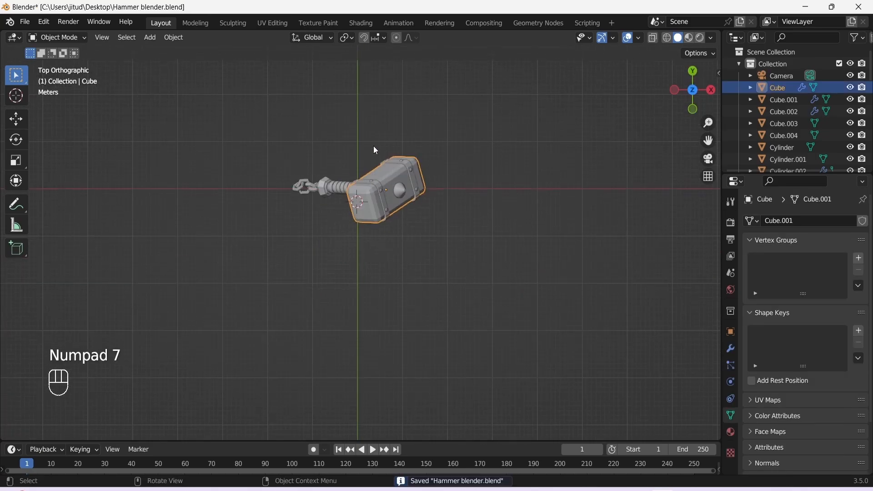
key("KP_1")
key("shift+a")
mouse_move(383, 129)
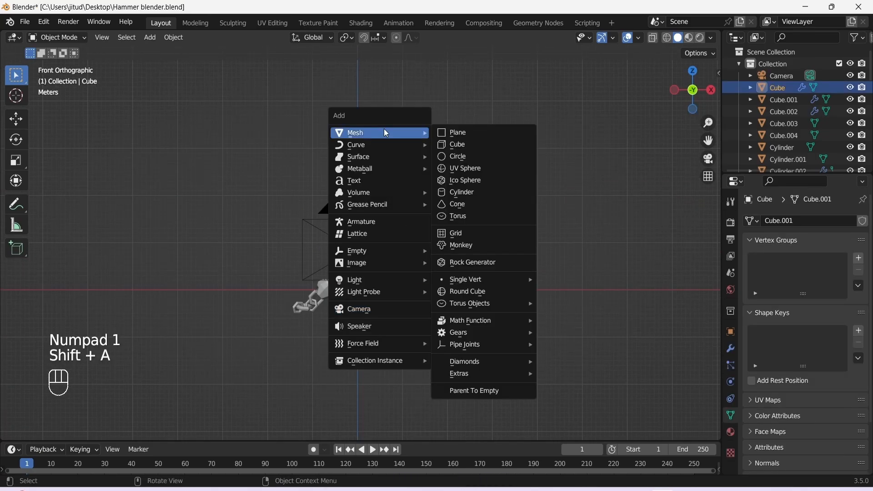
left_click(455, 132)
key("r")
key("x")
key("KP_9")
key("KP_0")
key("Return")
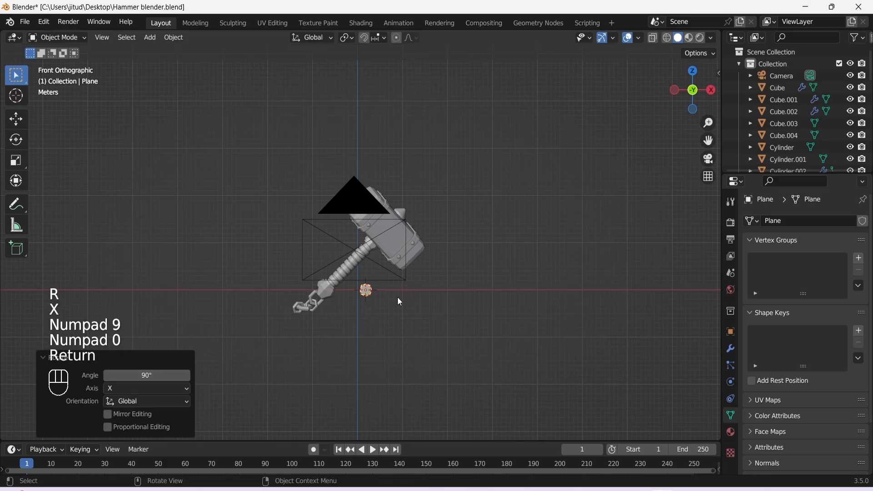
Scale up the upright plane, move it up behind the hammer, and enlarge it by another 1.494 to cover the camera frame
key("s")
left_click(587, 389)
key("s")
left_click(450, 368)
key("g")
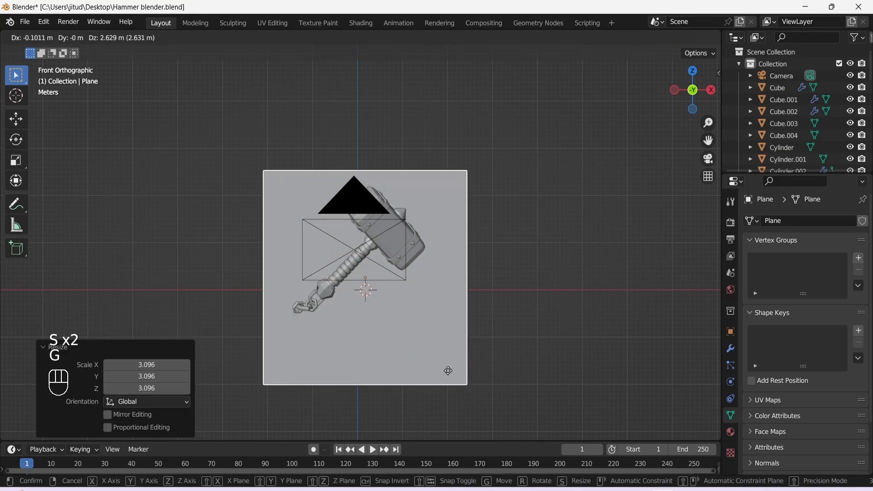
left_click(444, 345)
key("s")
left_click(488, 371)
key("KP_0")
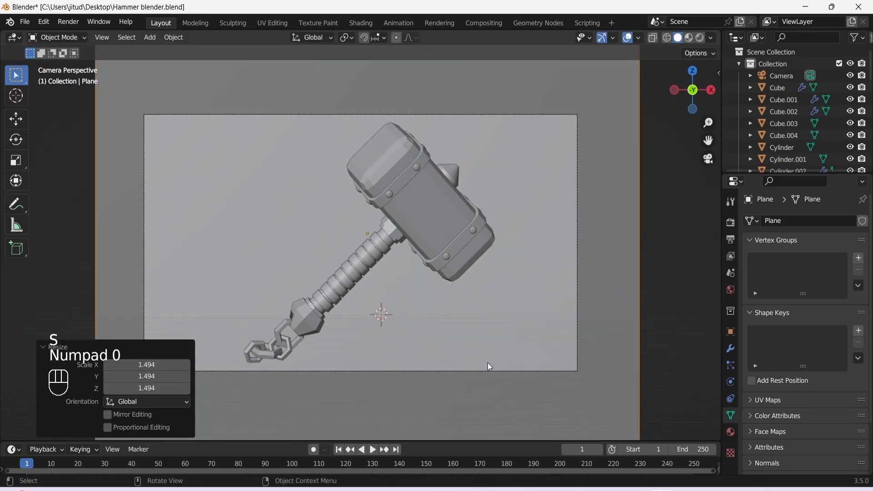
Scale the backdrop plane to about 0.642 along Z and save the file
scroll(430, 350, "down", 3)
key("s")
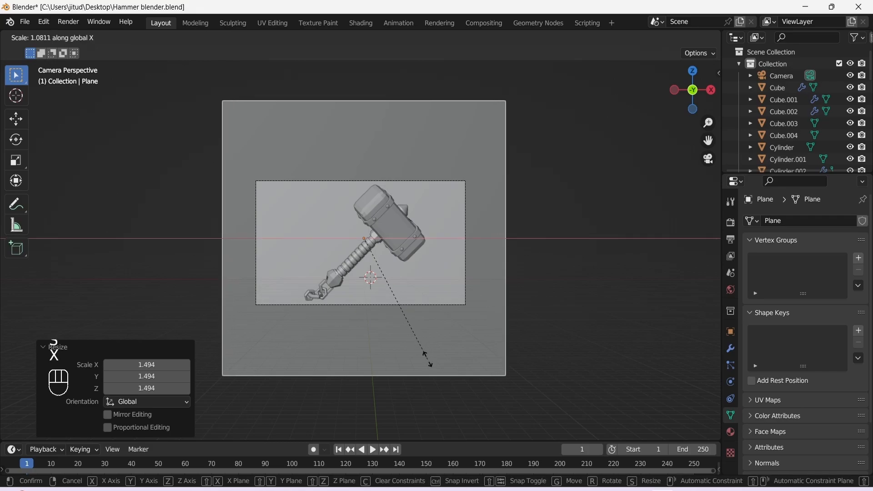
key("z")
left_click(415, 308)
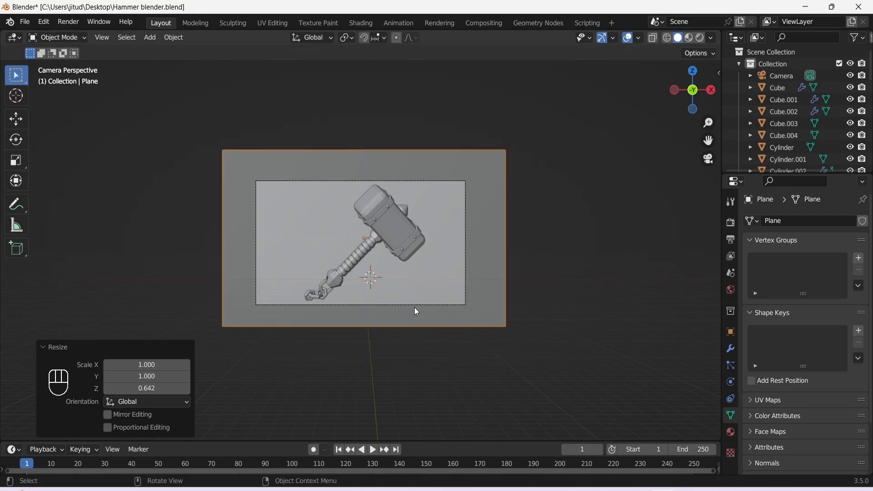
scroll(414, 307, "up", 3)
key("ctrl+s")
Add an area light in front view and raise it about 28.6 m above the hammer
key("KP_0")
key("KP_1")
key("Tab")
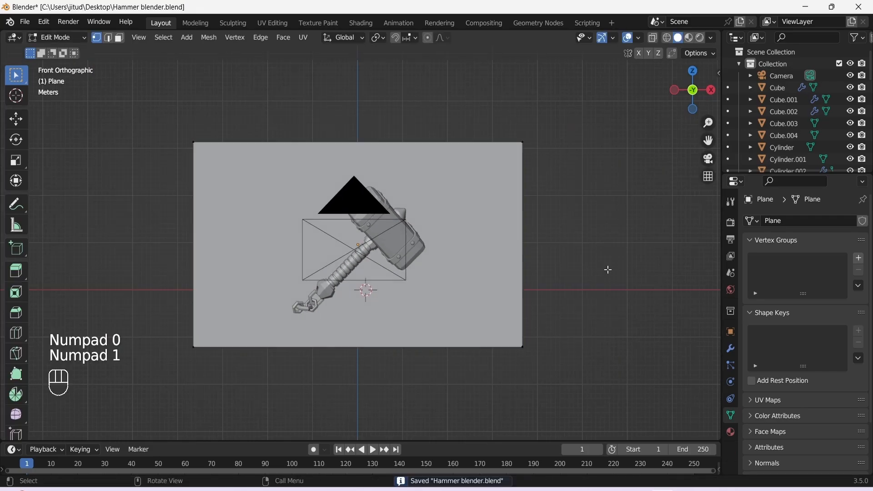
key("Tab")
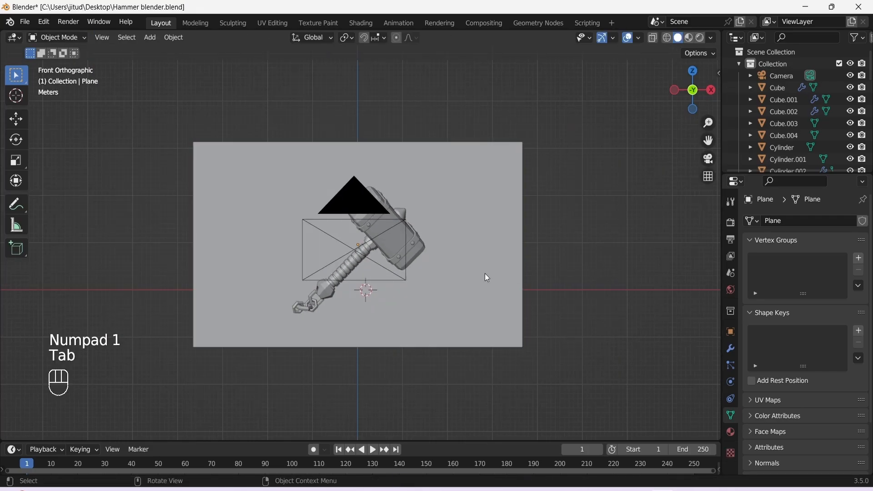
key("shift+a")
mouse_move(445, 391)
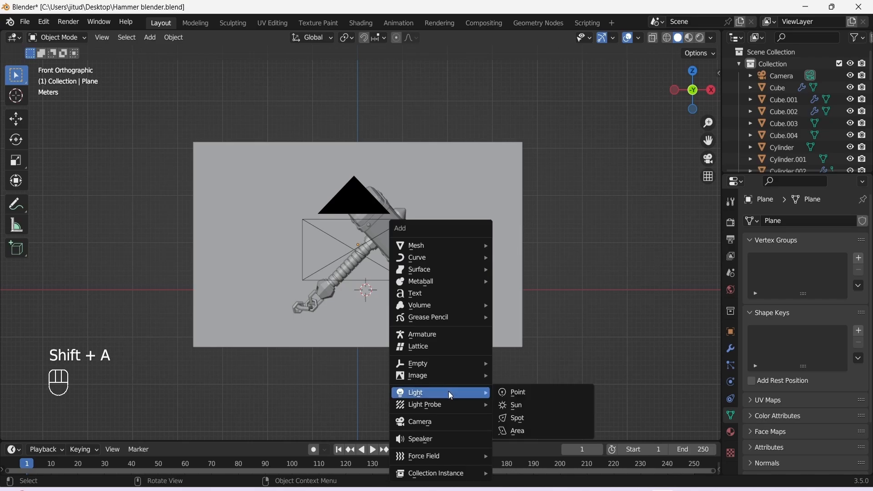
left_click(525, 431)
key("g")
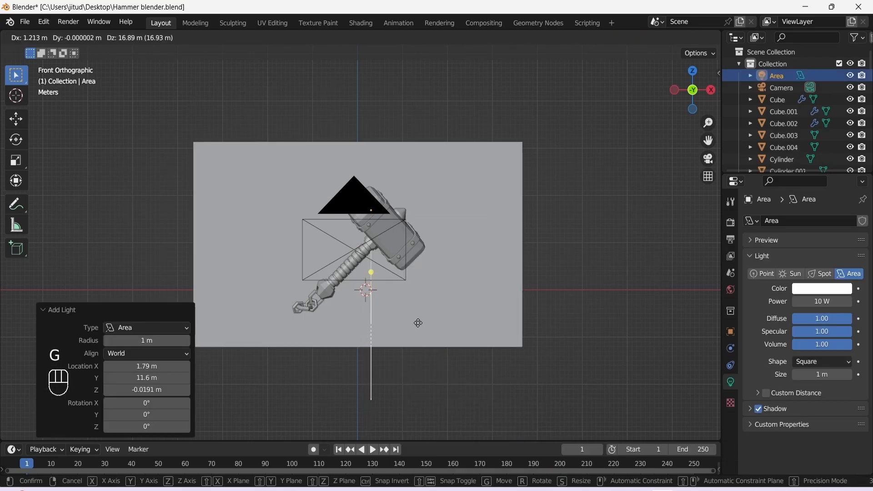
left_click(416, 271)
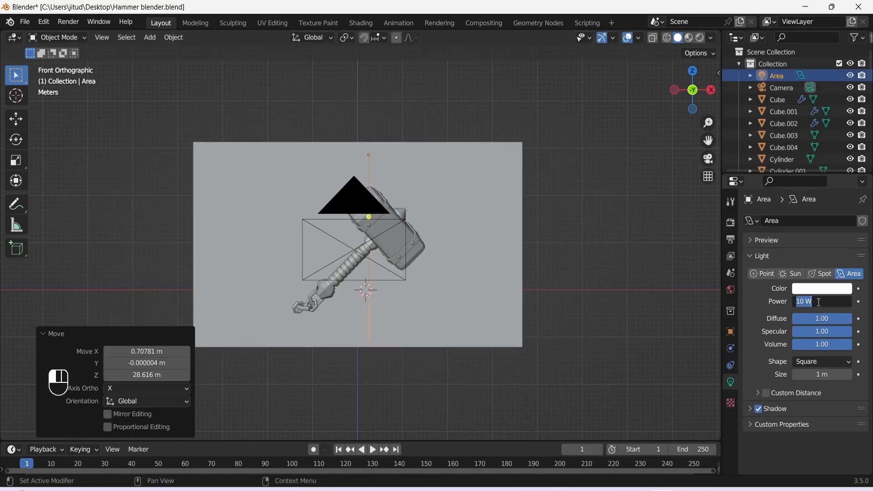
Set the area light to 800 W power, Disk shape and 4 m size, and scale it up by about 7.53
left_click(832, 375)
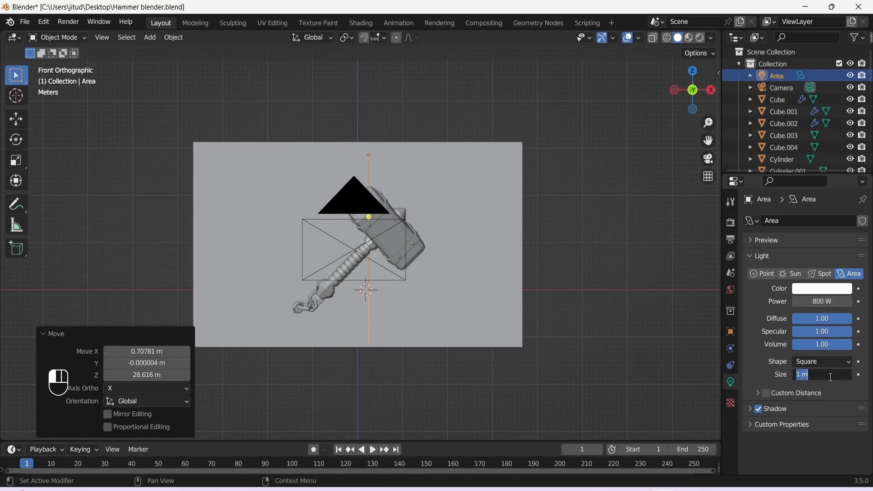
left_click(823, 361)
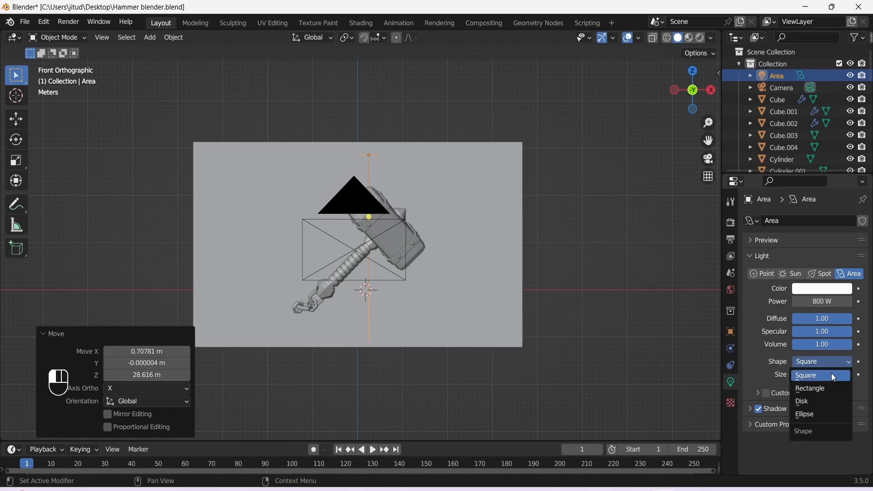
left_click(818, 392)
key("s")
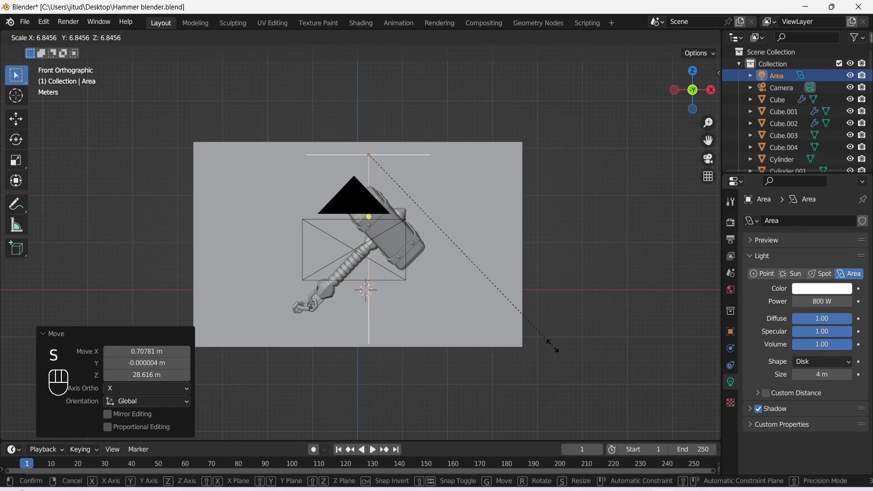
left_click(573, 363)
Preview the scene in rendered shading, move the overhead light directly above the hammer head along Y, and scale it by about 1.244
left_click(689, 38)
left_click(700, 38)
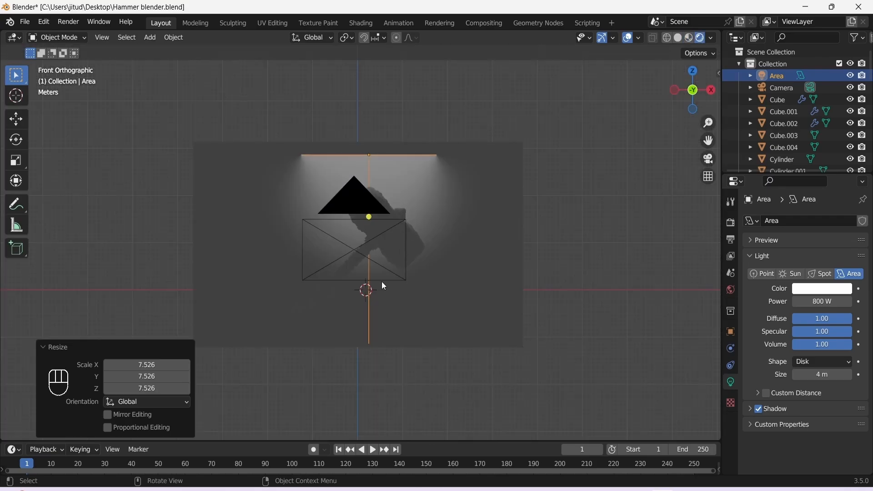
middle_click_drag(403, 239, 323, 268, "alt")
key("KP_7")
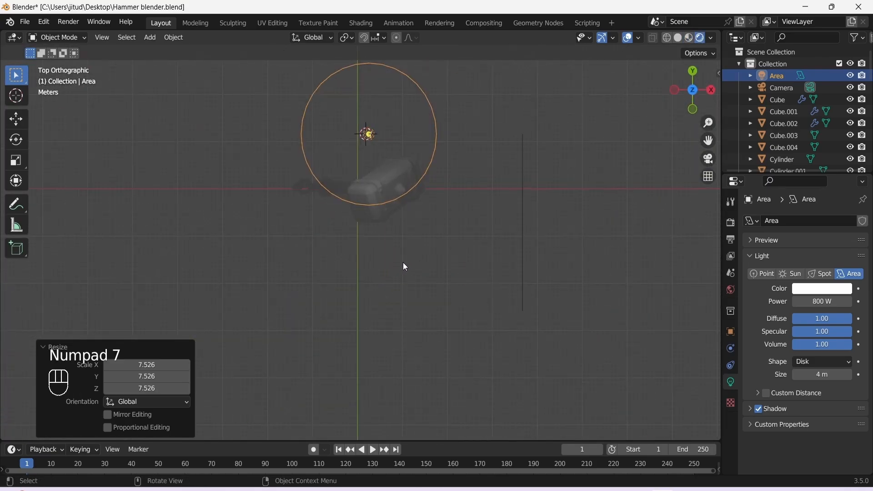
key("g")
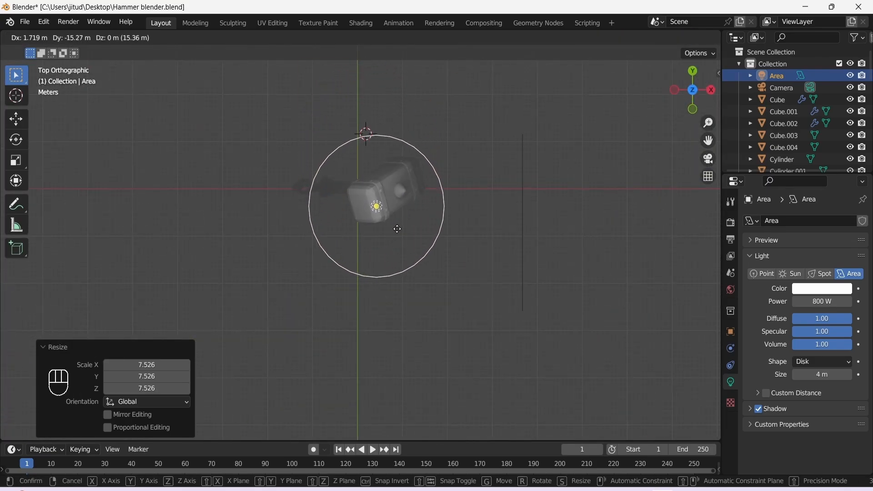
left_click(393, 226)
key("s")
left_click(398, 233)
key("KP_1")
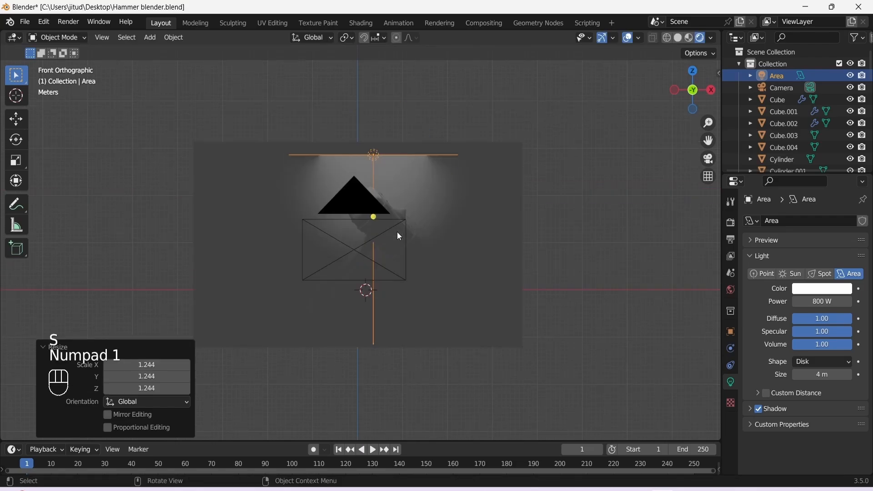
Shift the overhead area light about 1.2 m in negative X and save the file
left_click(563, 244)
left_click(396, 156)
key("g")
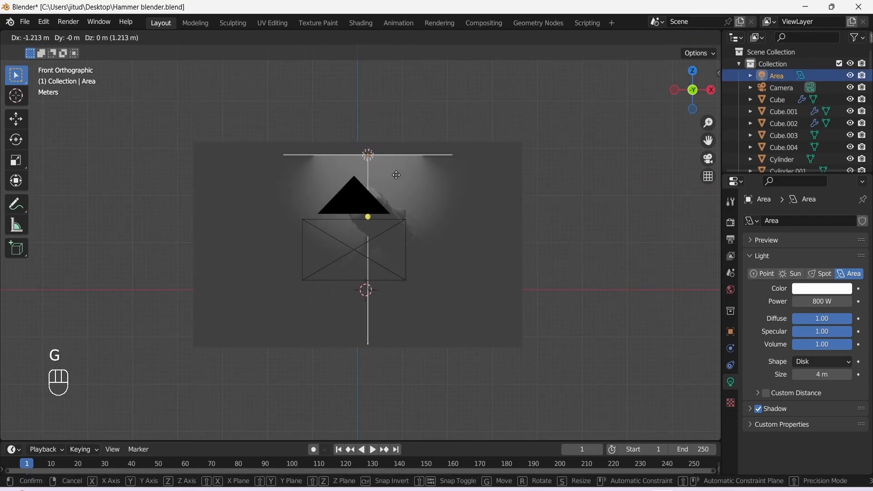
left_click(397, 176)
key("ctrl+s")
scroll(418, 188, "up", 4)
scroll(421, 177, "down", 3)
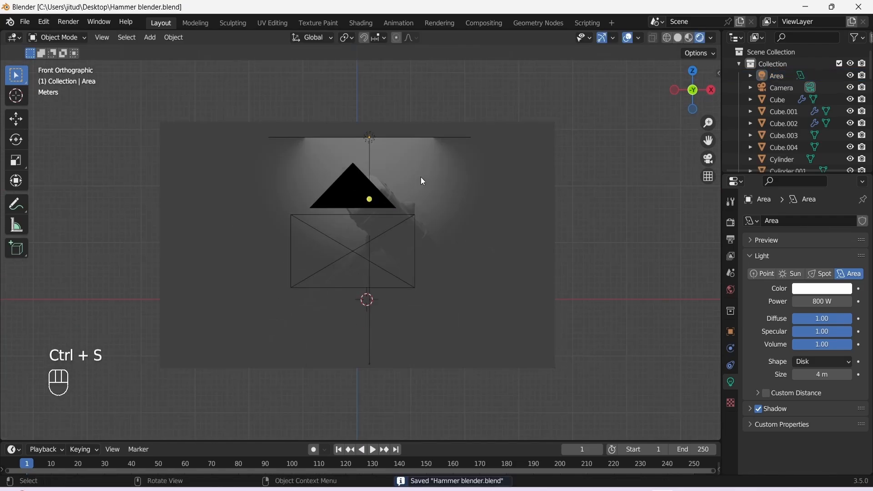
Duplicate the overhead light about 14.2 m along X and 6 m down, and rotate the copy 48° toward the hammer
key("shift+d")
left_click(508, 170)
key("r")
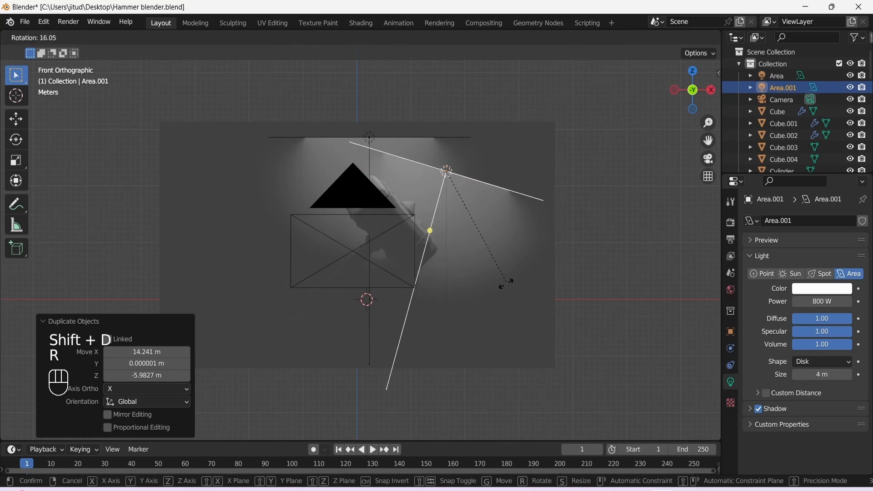
left_click(441, 324)
Move the angled side light farther out from the hammer head, rotate it another 3.31°, and shift it back about 3.1 m in negative X
key("g")
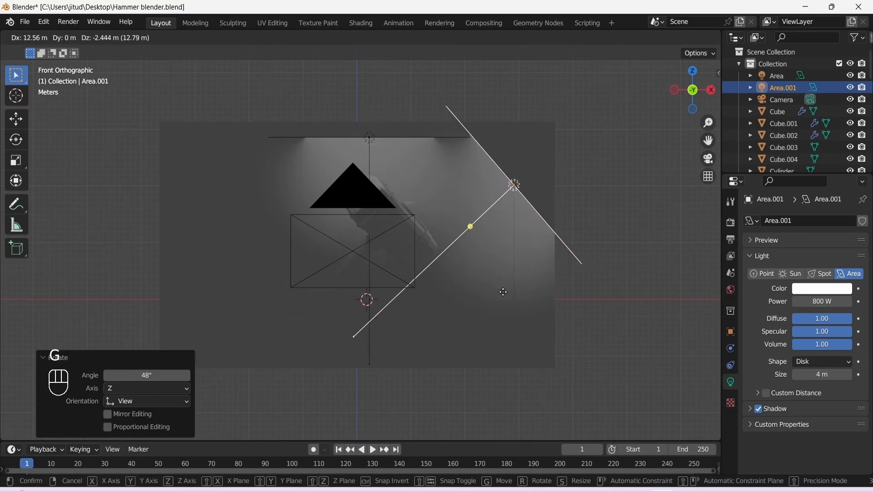
left_click(512, 337)
key("r")
left_click(491, 349)
key("g")
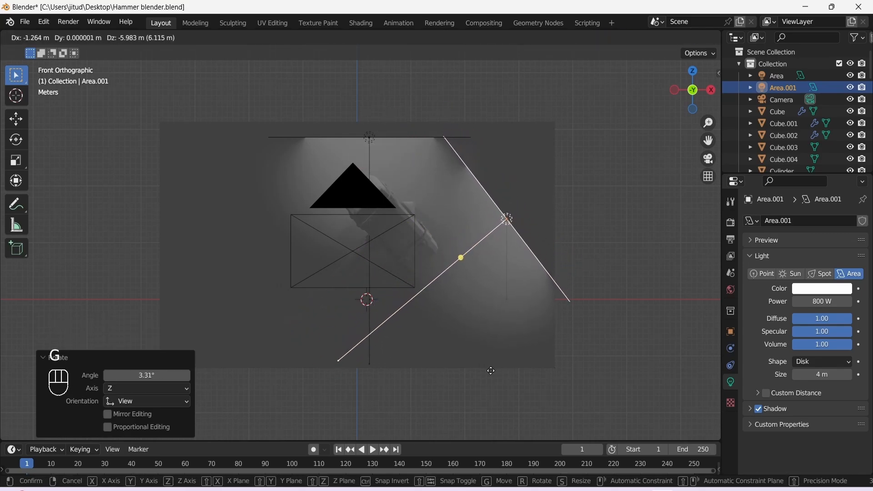
left_click(481, 335)
Set the power of both the angled side light and the overhead light to 1000 W, saving the file in between
left_click(816, 302)
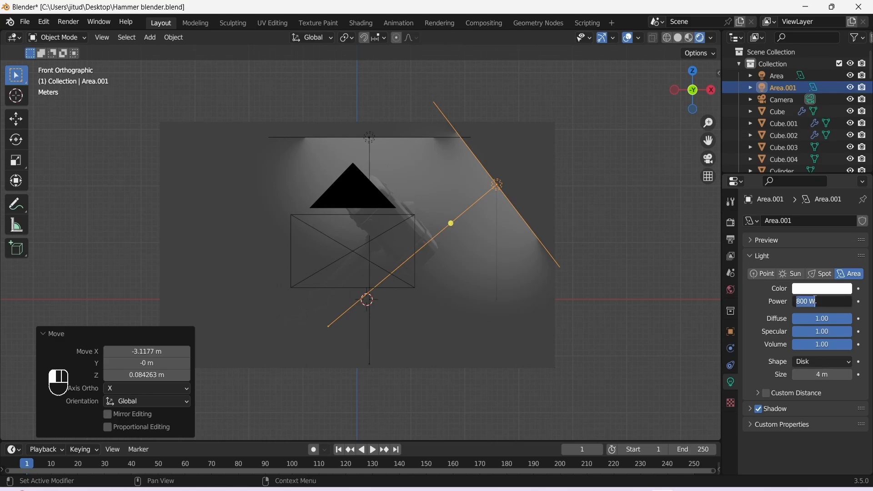
type("100")
left_click(528, 273)
key("ctrl+s")
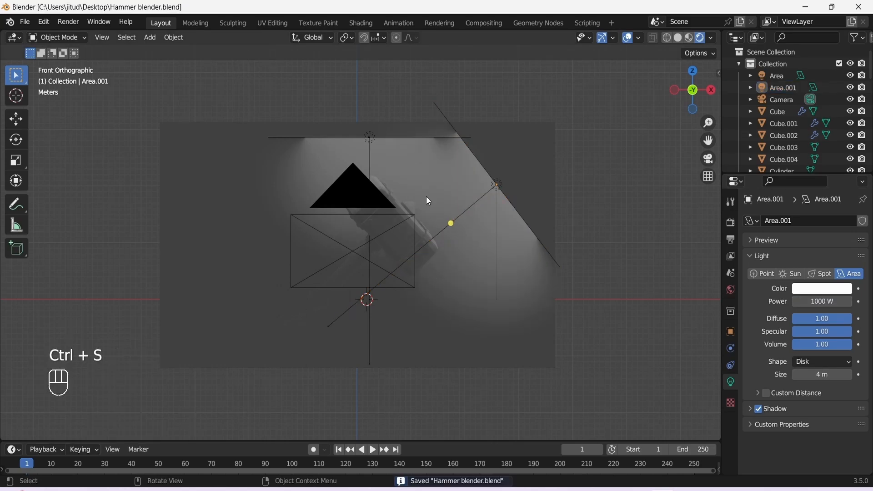
left_click(437, 138)
left_click(807, 302)
type("1000")
key("Return")
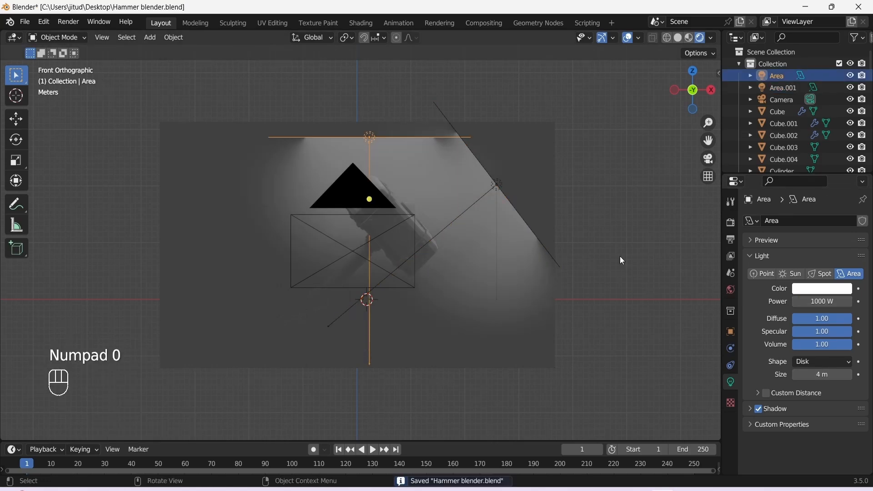
Raise the overhead area light about 1.9 m
left_click(620, 255)
left_click(477, 161)
left_click(443, 136)
key("g")
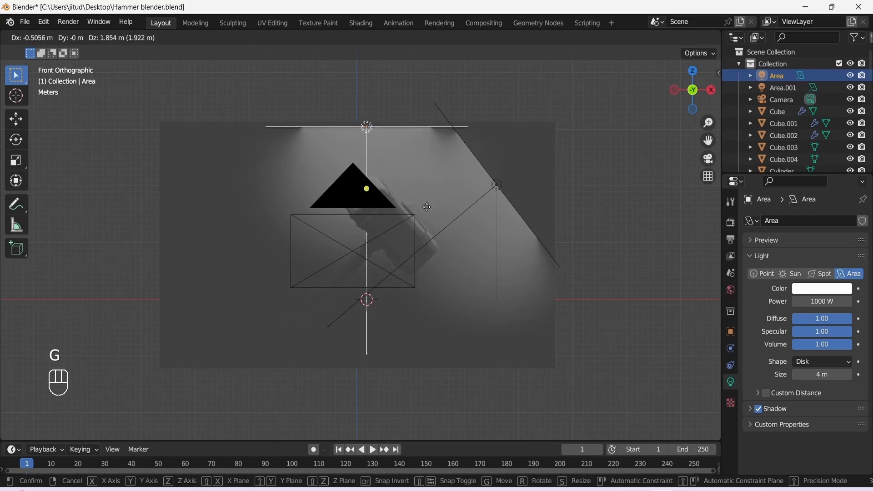
left_click(427, 209)
Duplicate the angled side light, rotate the copy to face upward, and place it beneath the hammer at the backdrop's lower edge
left_click(505, 196)
key("shift+d")
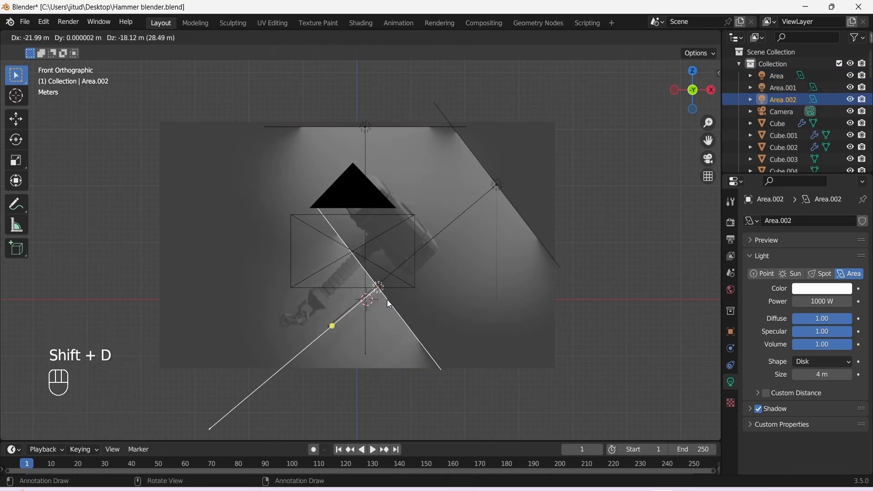
left_click(387, 299)
key("r")
left_click(409, 218)
key("r")
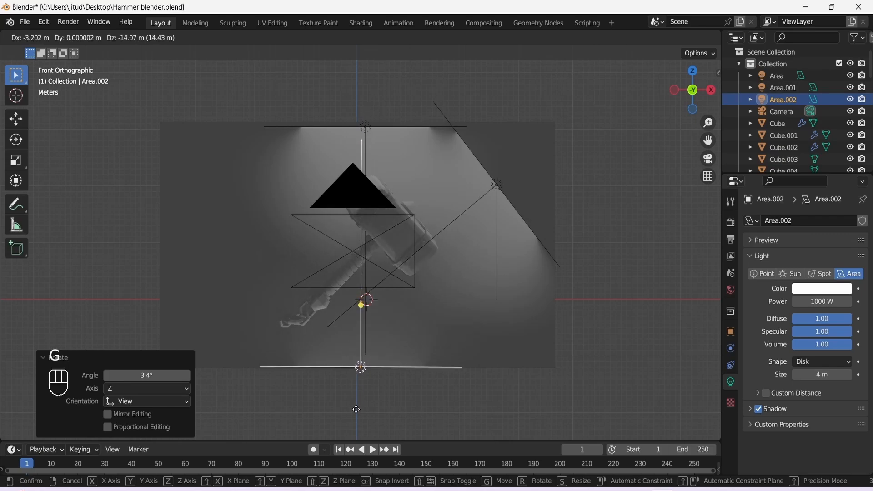
left_click(363, 364)
Change the angled side light to a Point light, move it about 5.8 m inward and 6.4 m down, and set its power to 1500 W
left_click(512, 205)
left_click(763, 273)
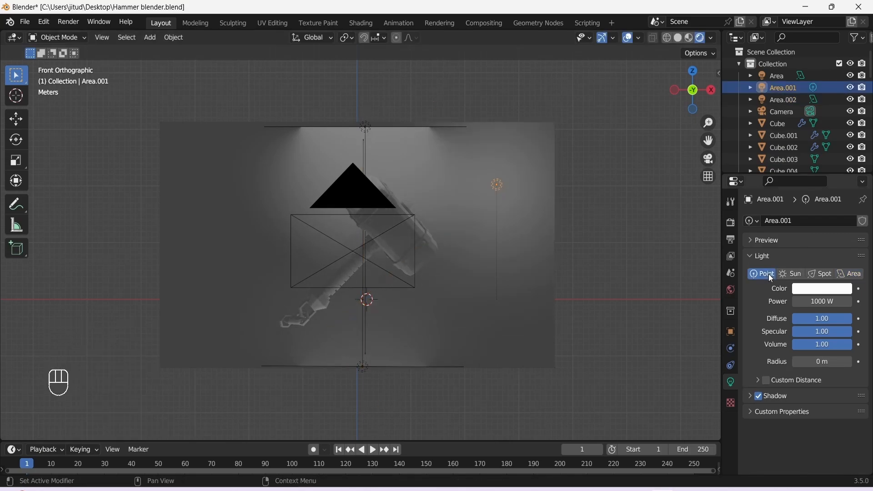
key("g")
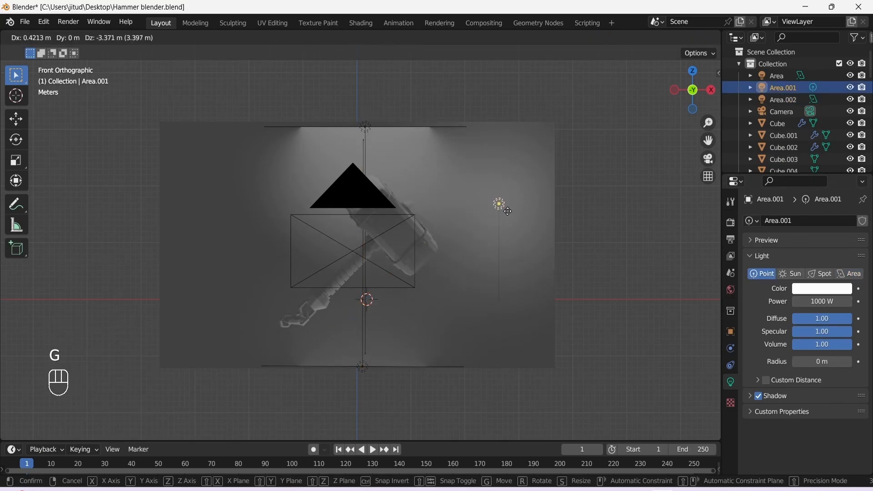
left_click(466, 222)
double_click(822, 302)
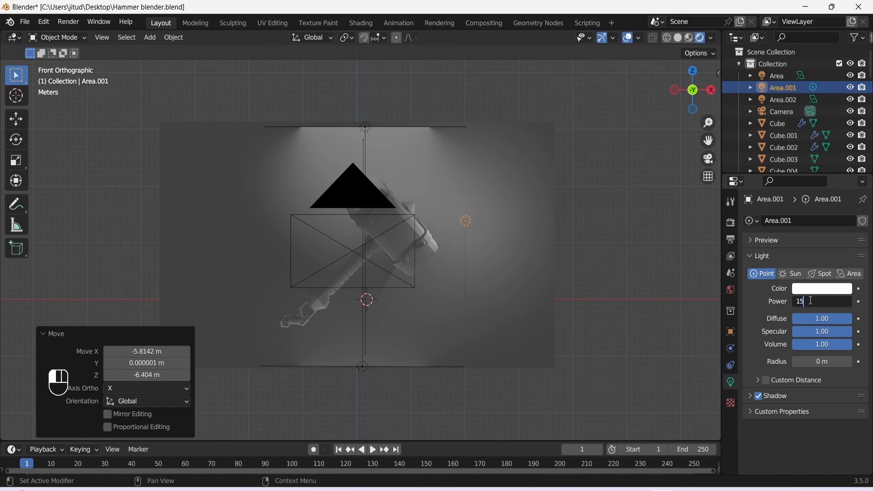
key("Return")
Duplicate the point light, place the copy about 27 m across and 4 m lower beside the handle, and nudge it about 1 m inward
key("shift+d")
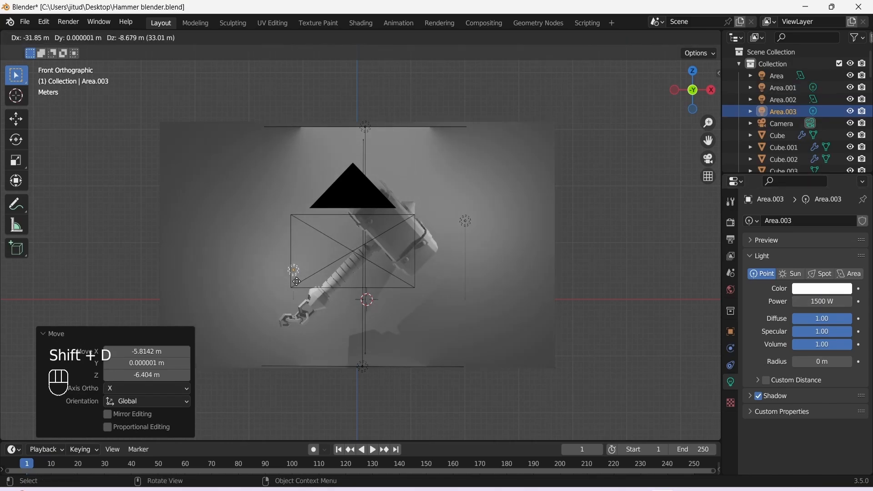
left_click(321, 256)
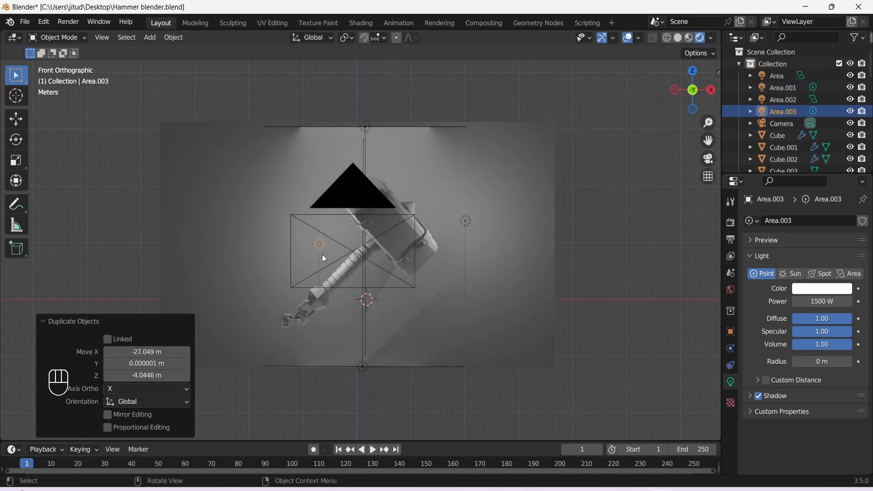
key("KP_7")
key("g")
left_click(330, 248)
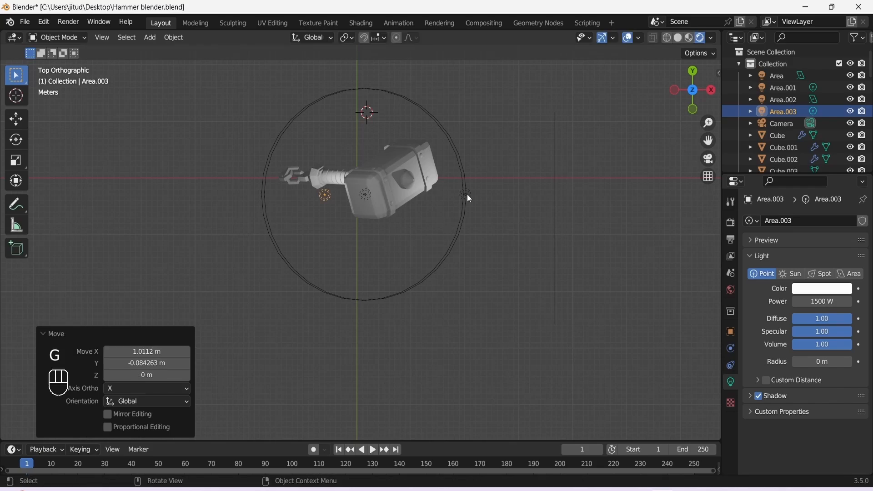
Shift the point light beside the hammer head toward the backdrop, and place it about 6.2 m further outward and 0.9 m lower
left_click(467, 194)
left_click(474, 199)
key("g")
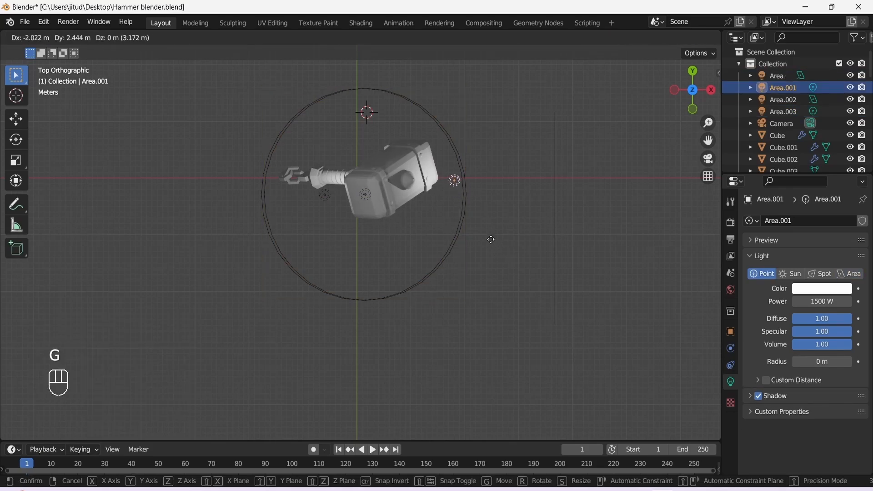
left_click(490, 238)
key("KP_1")
key("g")
left_click(517, 264)
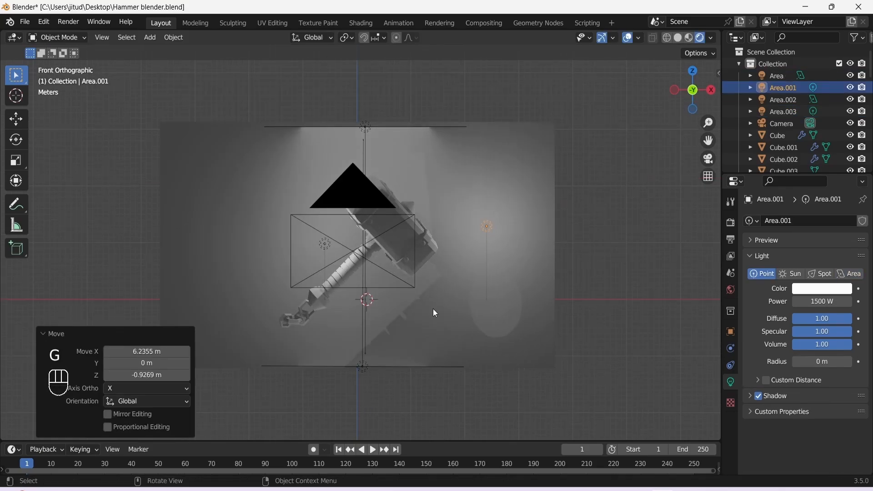
Raise the area light beneath the hammer about 1.6 m and view the scene through the camera
left_click(370, 372)
key("g")
left_click(381, 380)
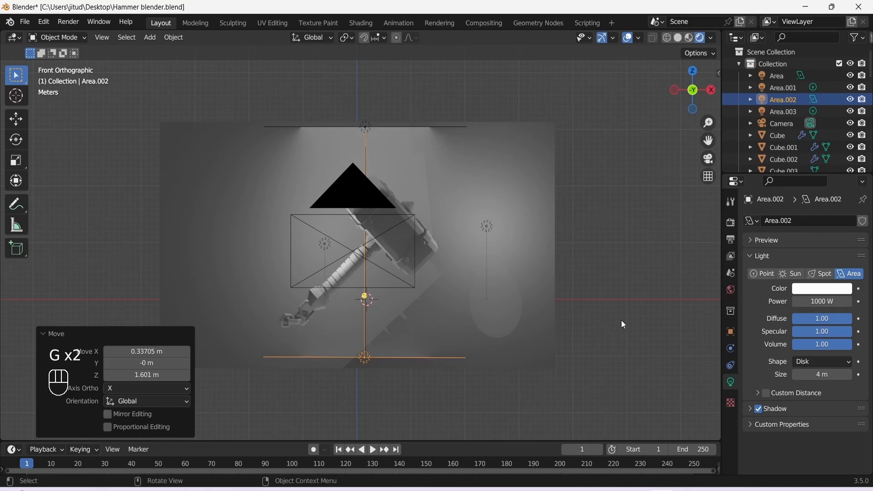
left_click(444, 275)
key("KP_0")
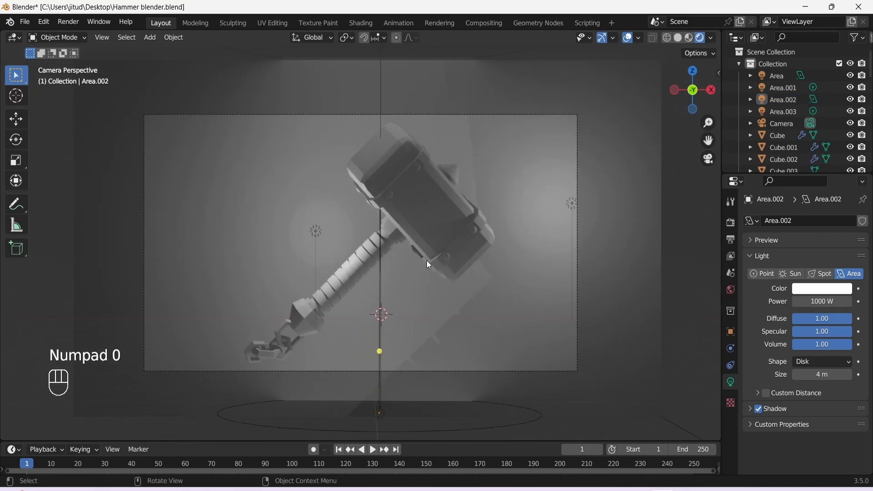
Move the area light beneath the hammer slightly toward the handle side and upward in the camera view
left_click(381, 103)
left_click(572, 203)
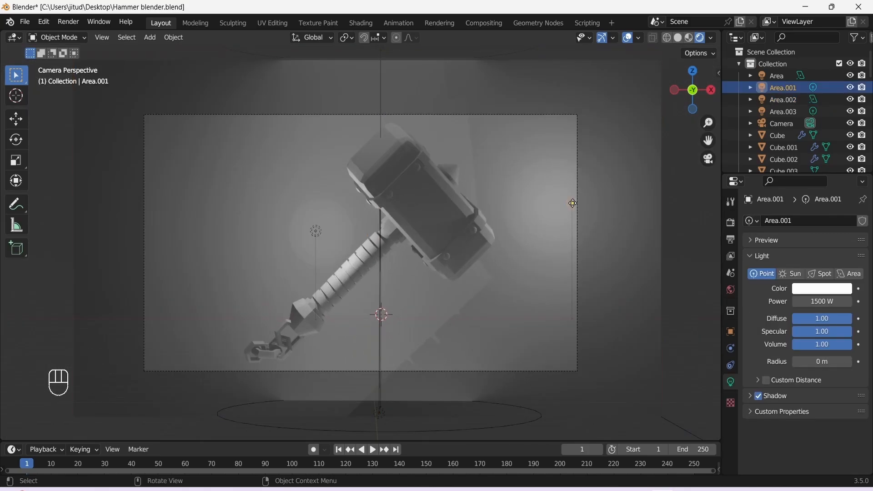
left_click(253, 410)
key("g")
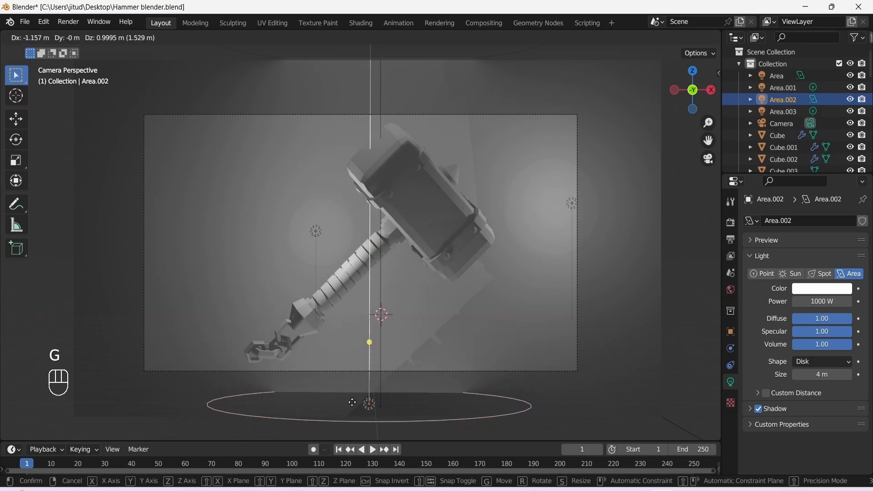
left_click(367, 154)
Lower the overhead area light about 5.2 m, shift it about 0.6 m sideways, and set its power to 1500 W
left_click(381, 108)
key("g")
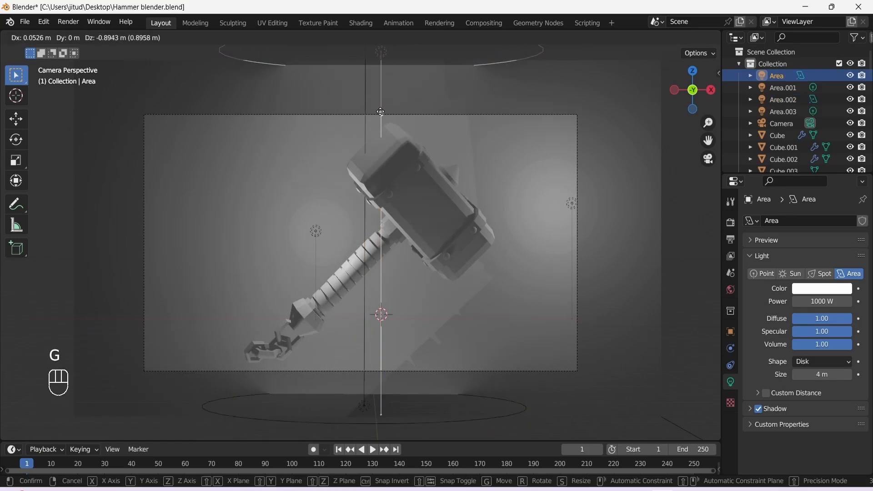
left_click(385, 157)
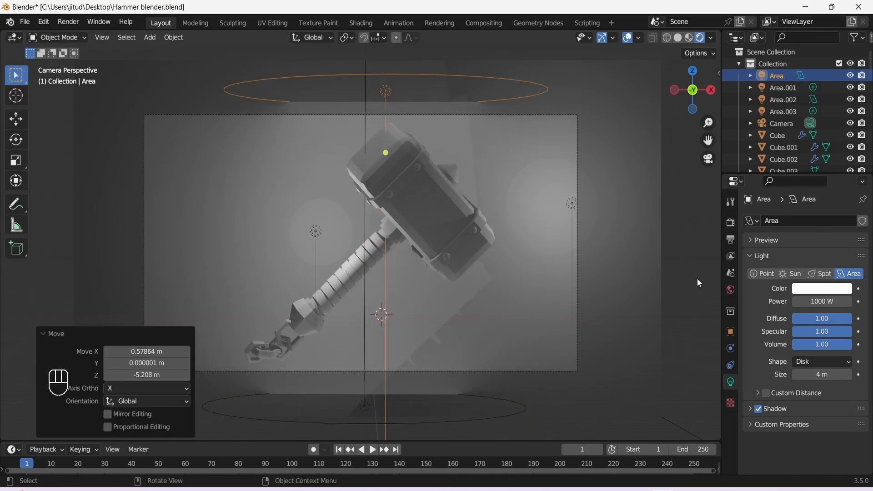
left_click(814, 301)
type("1500")
key("Return")
left_click(238, 242)
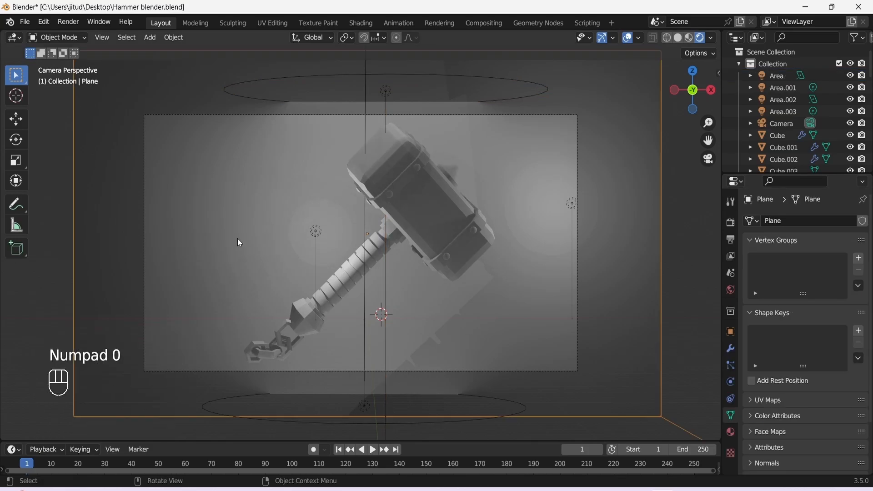
Rotate the point light beside the hammer head 39° and increase its radius
left_click(317, 232)
left_click(575, 206)
key("r")
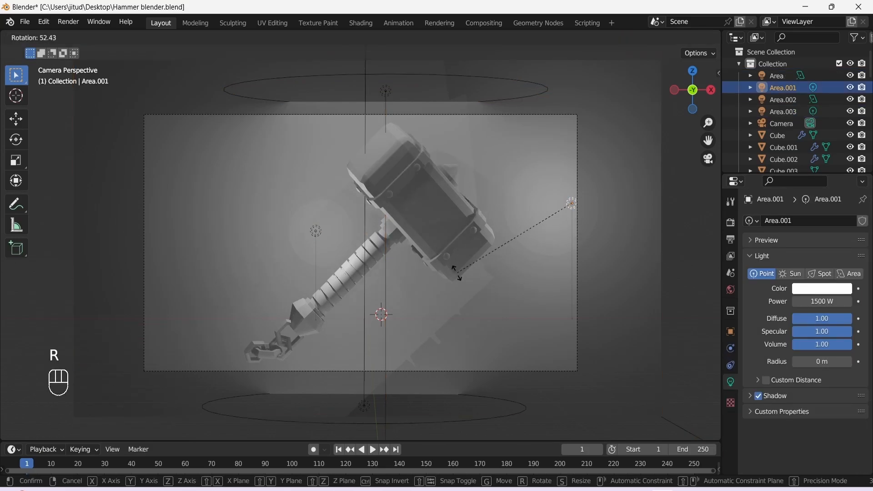
left_click(480, 299)
left_click_drag(828, 361, 835, 362)
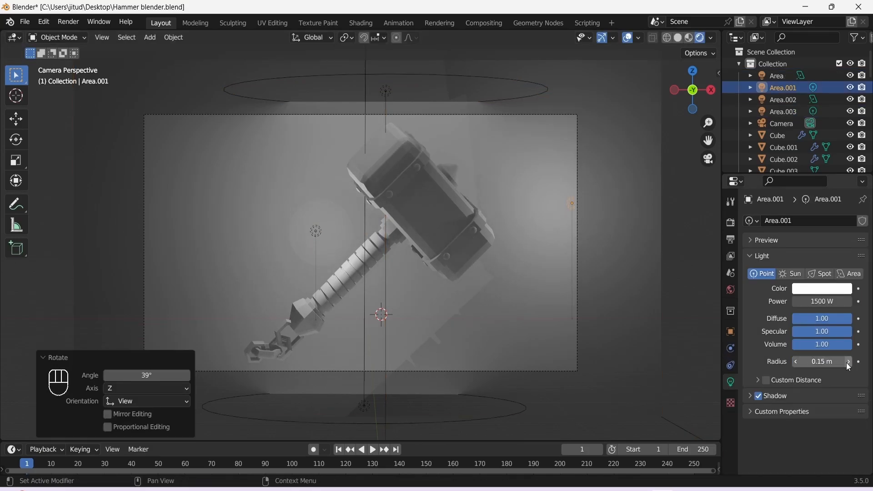
left_click(848, 363)
left_click(379, 320)
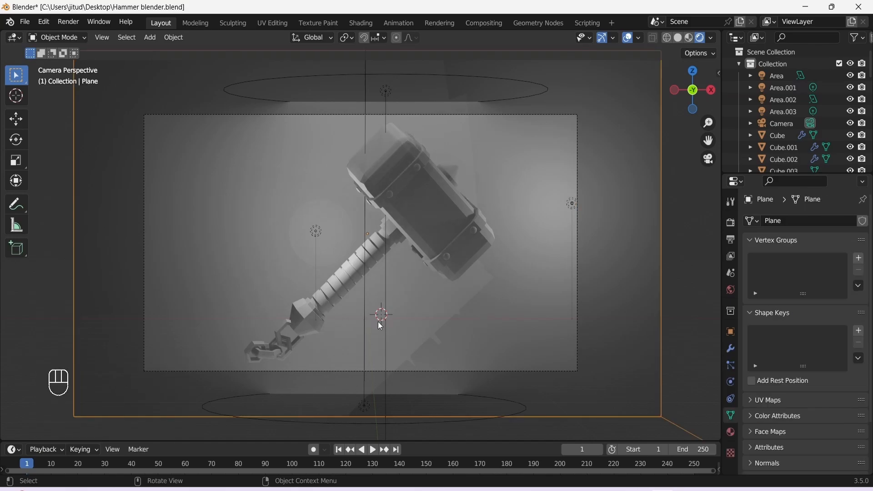
Move the area light beneath the hammer about 1.6 m toward the head side and 0.3 m up
left_click(365, 338)
key("g")
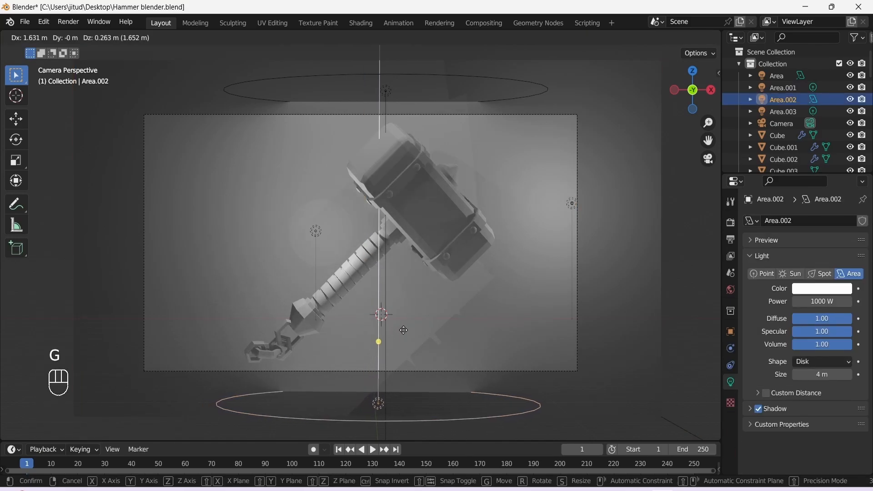
left_click(403, 329)
key("KP_7")
left_click(413, 332)
Move the point light by the handle about 6 m toward the camera and 0.5 m inward
left_click(329, 197)
key("g")
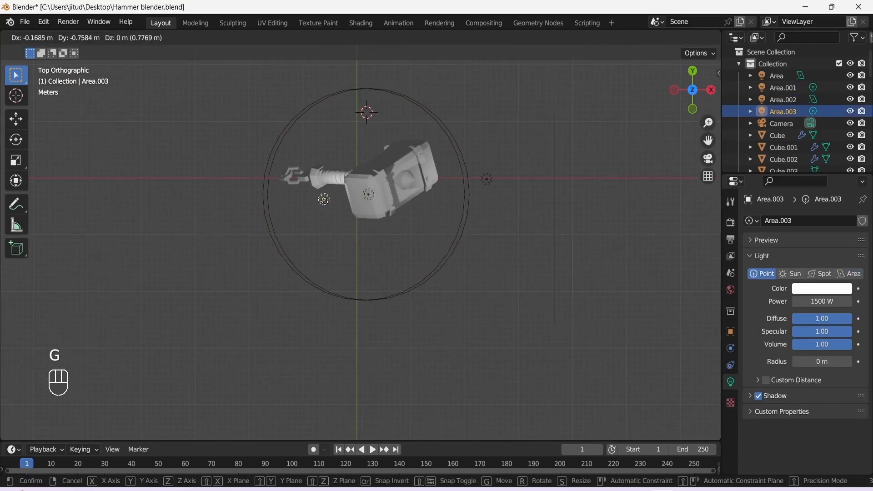
left_click(329, 229)
key("KP_1")
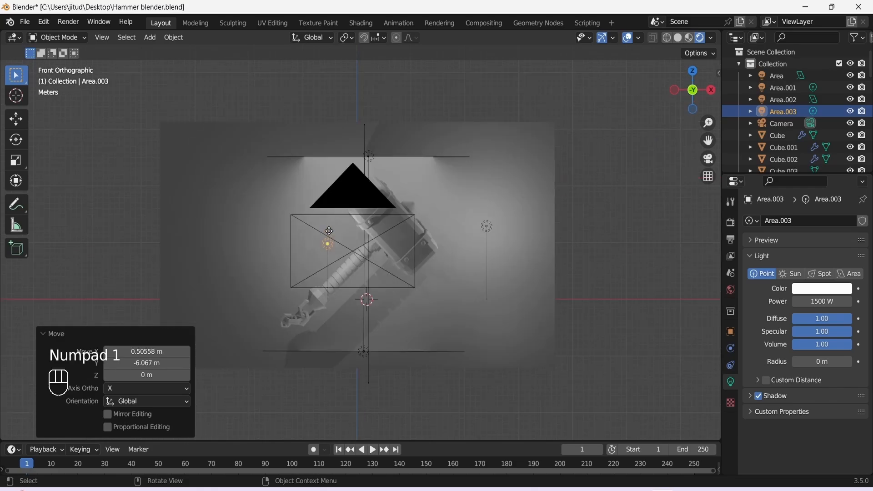
left_click(440, 299)
Hide the viewport overlays, show the hammer through the camera, and save the file
left_click(627, 38)
scroll(370, 282, "up", 4)
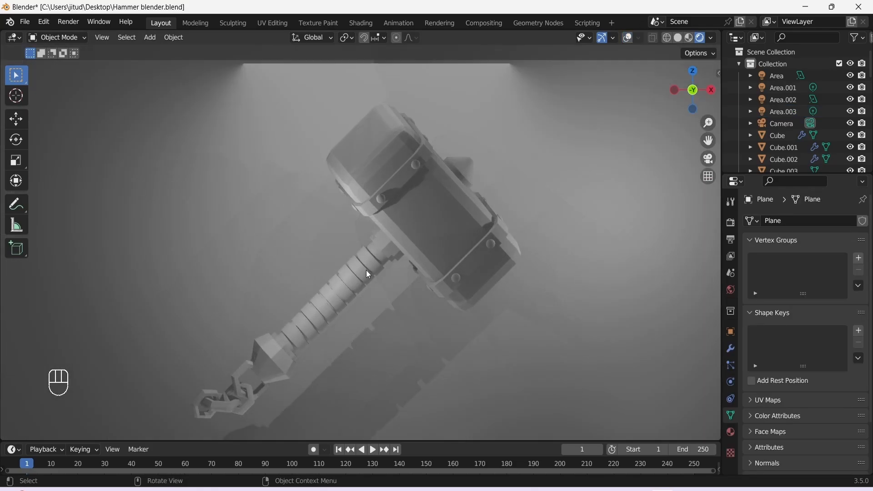
key("KP_0")
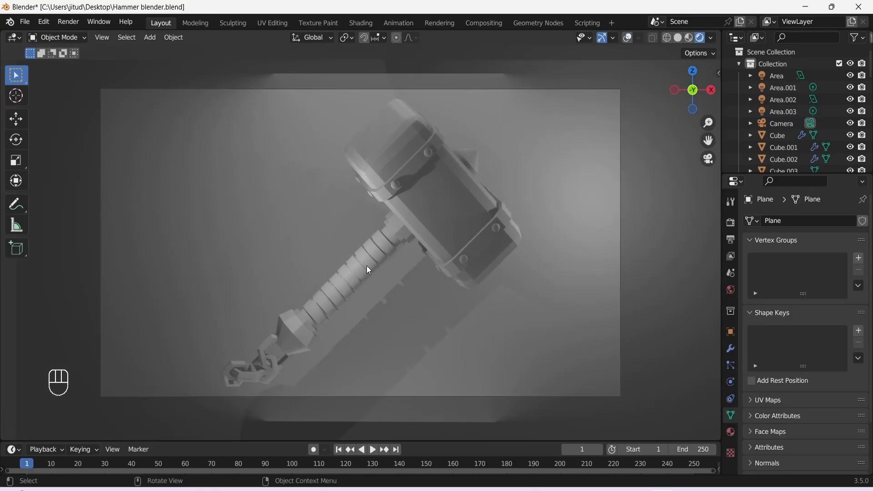
key("ctrl+s")
Try the Cycles render engine with GPU Compute as the render device
left_click(419, 196)
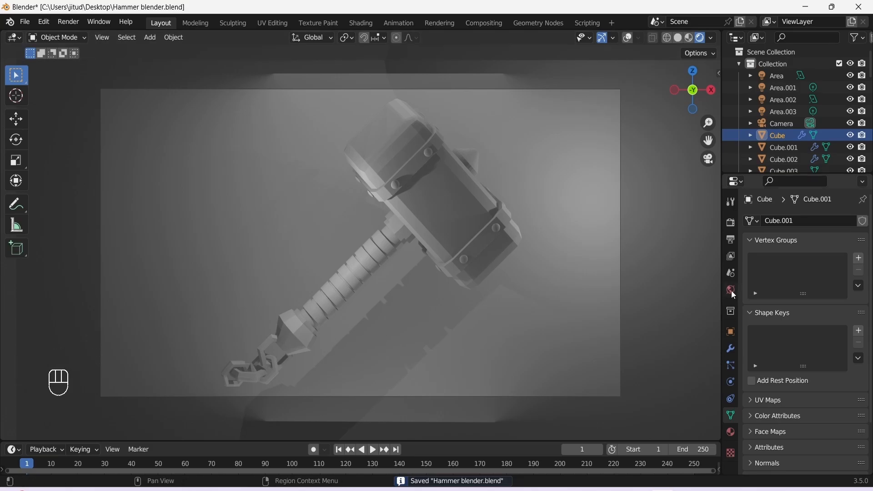
left_click(731, 239)
left_click(731, 222)
left_click(831, 221)
left_click(827, 262)
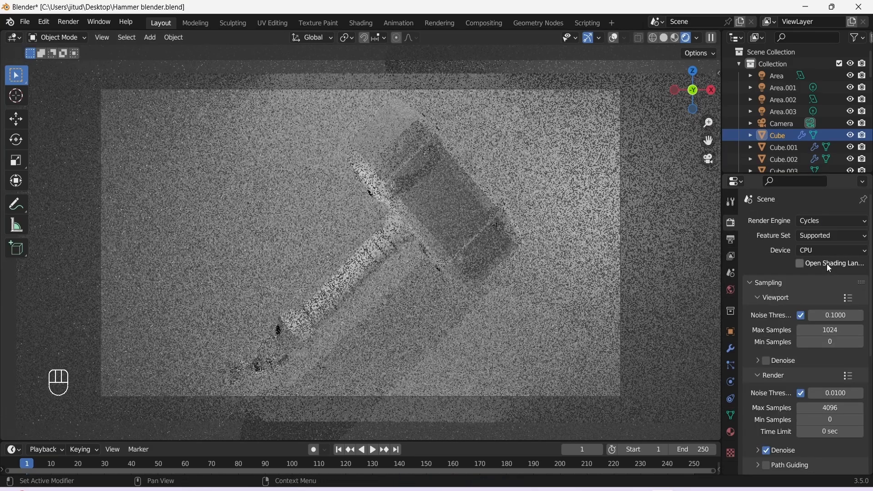
left_click(839, 249)
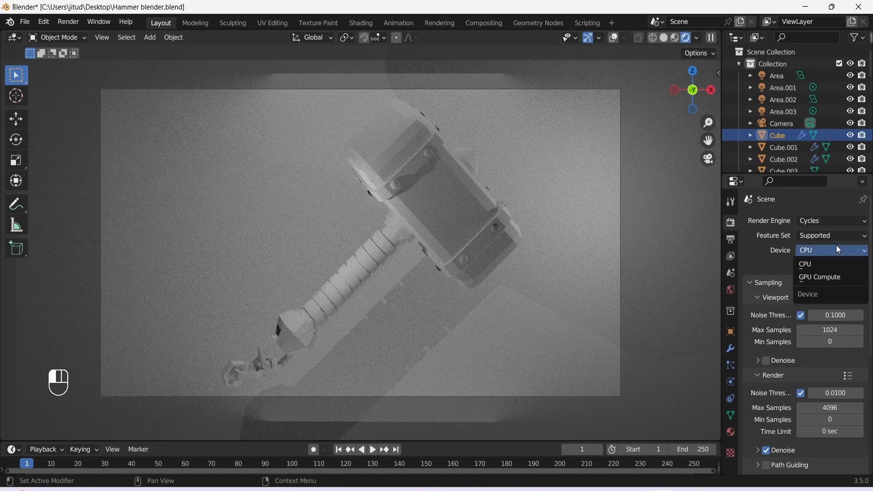
left_click(835, 278)
Brighten the world background to a neutral grey with value 0.232 and save the file
left_click(731, 290)
left_click(828, 300)
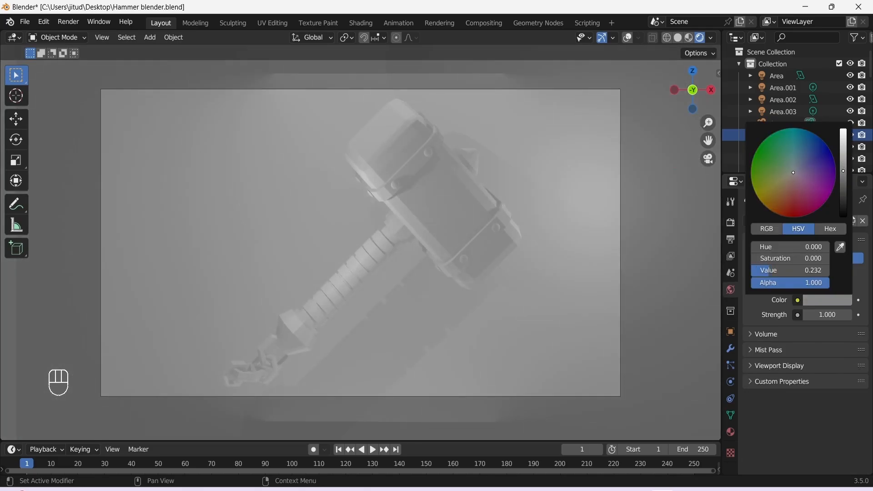
key("ctrl+s")
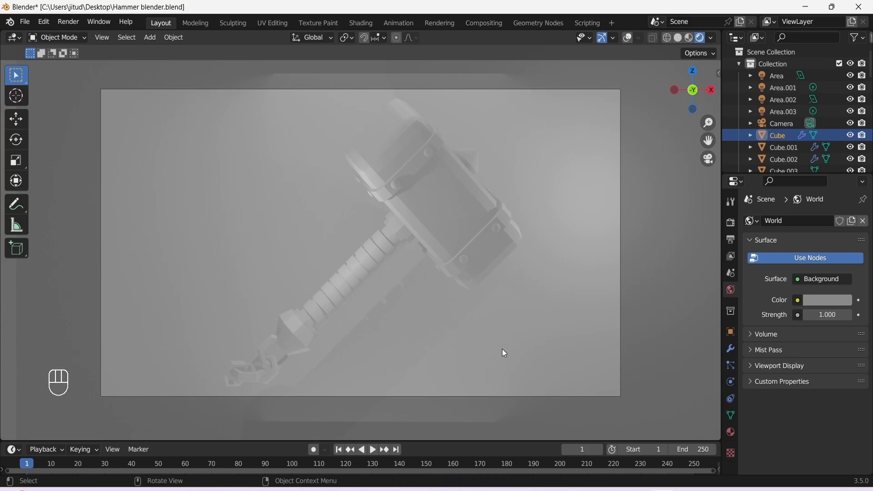
Show the viewport overlays again and change the colour of the point light by the handle to orange
left_click(627, 38)
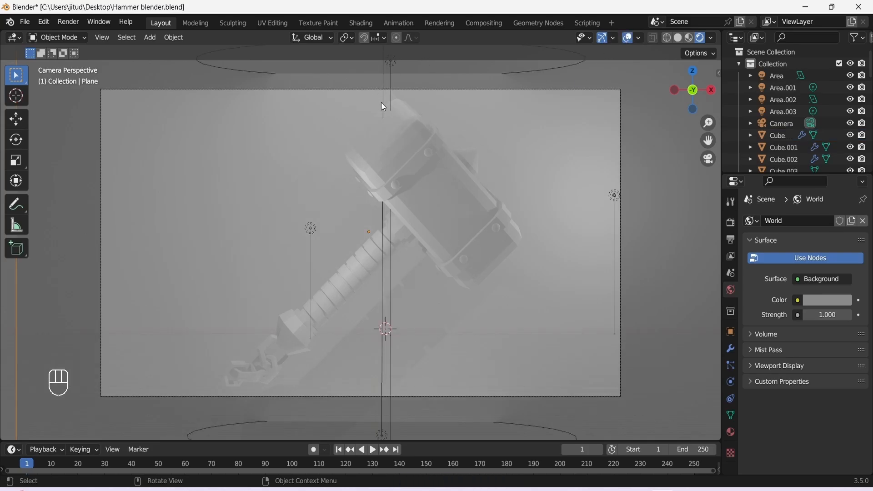
left_click(312, 229)
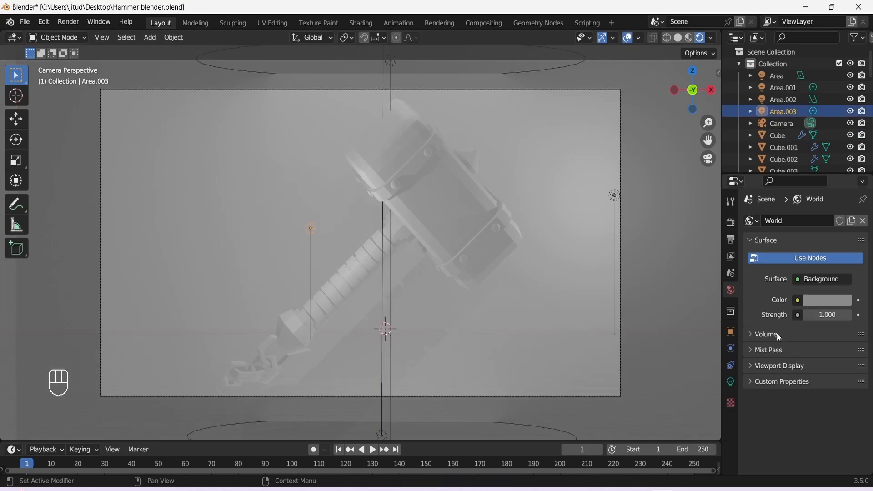
left_click(730, 382)
left_click(813, 289)
left_click(782, 197)
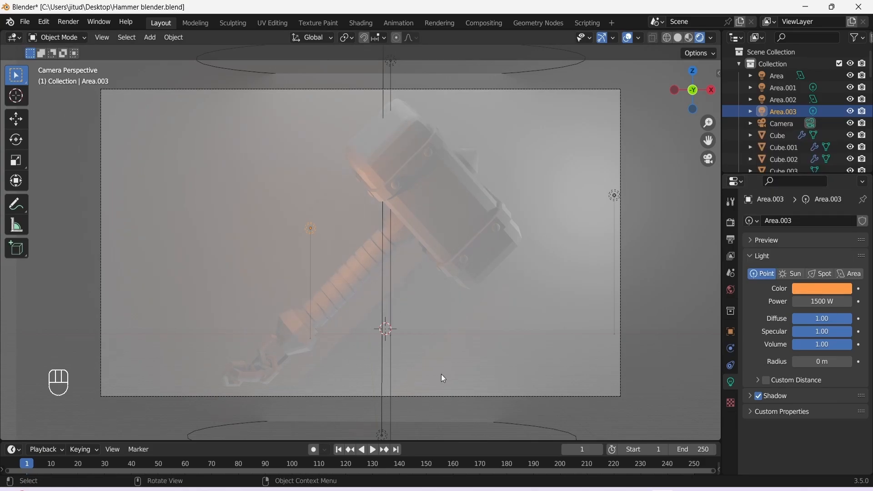
left_click(390, 363)
Colour the area light beneath the hammer cyan-blue, with hue 0.550 and saturation 0.893
left_click(385, 434)
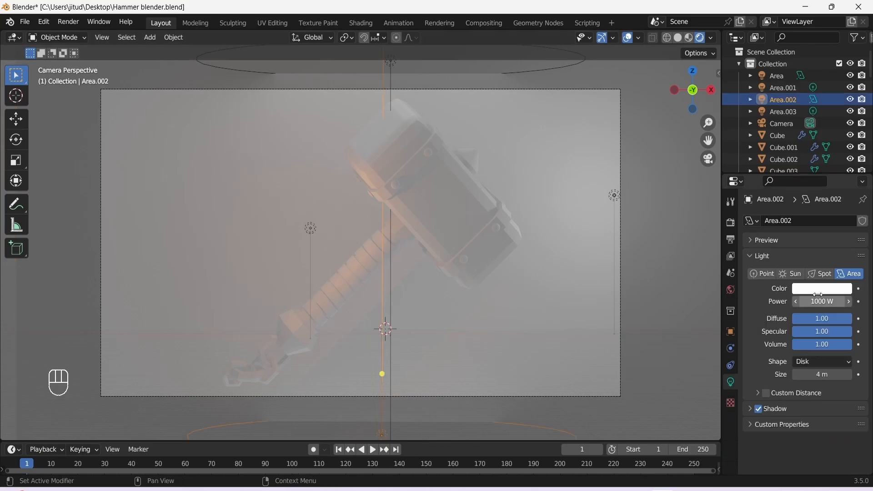
left_click(822, 289)
left_click_drag(813, 164, 799, 145)
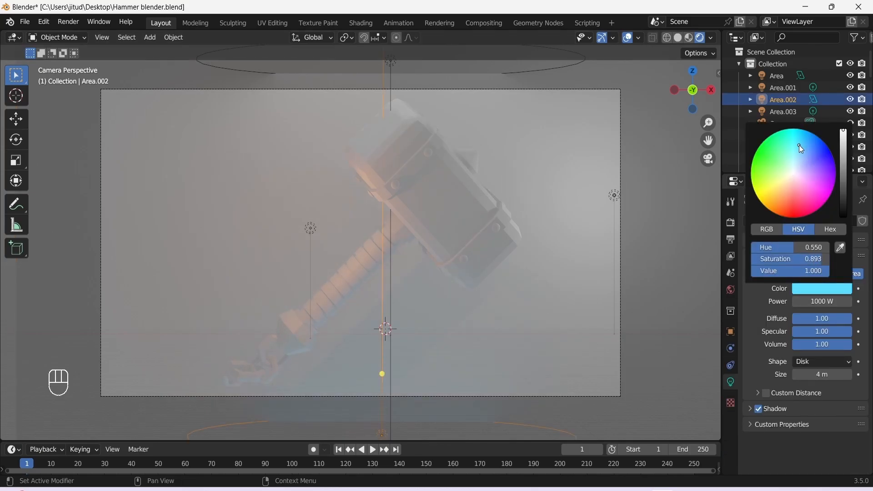
Raise the cyan area light, move it about 14 m toward the lower corner on the head side, and tilt it toward the hammer
key("g")
left_click(400, 374)
key("r")
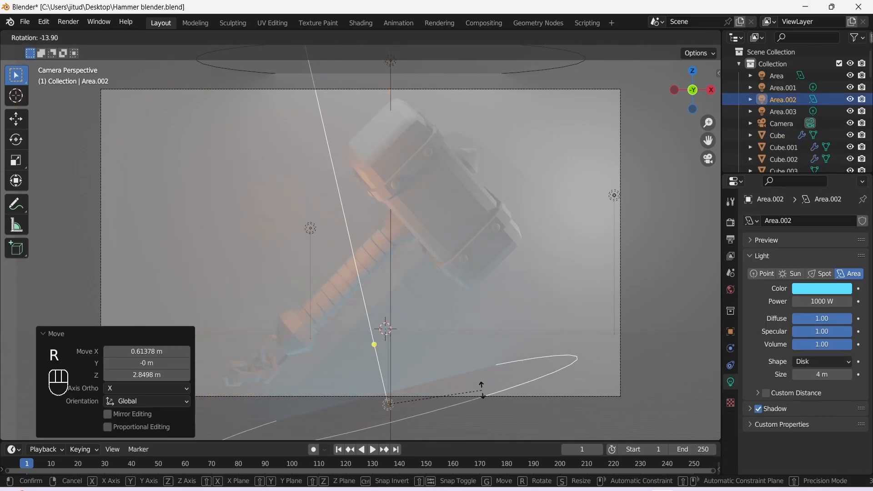
left_click(483, 382)
key("g")
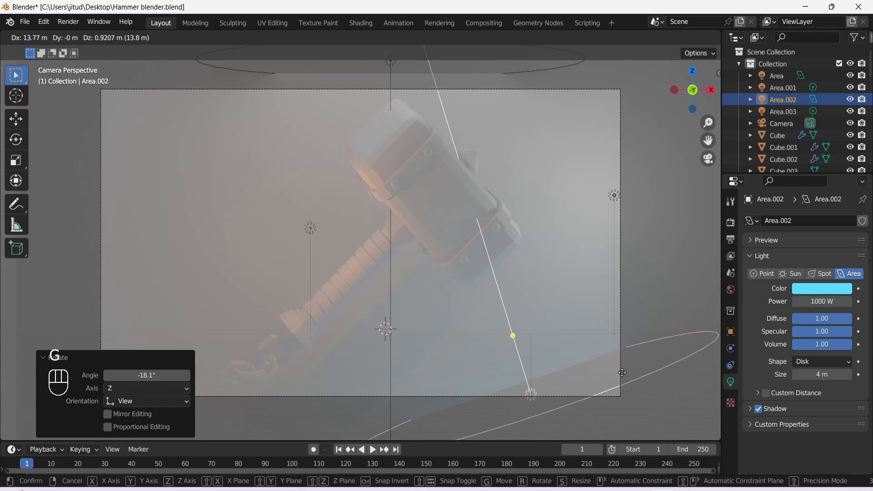
left_click(619, 348)
key("r")
left_click(601, 396)
key("g")
left_click(600, 375)
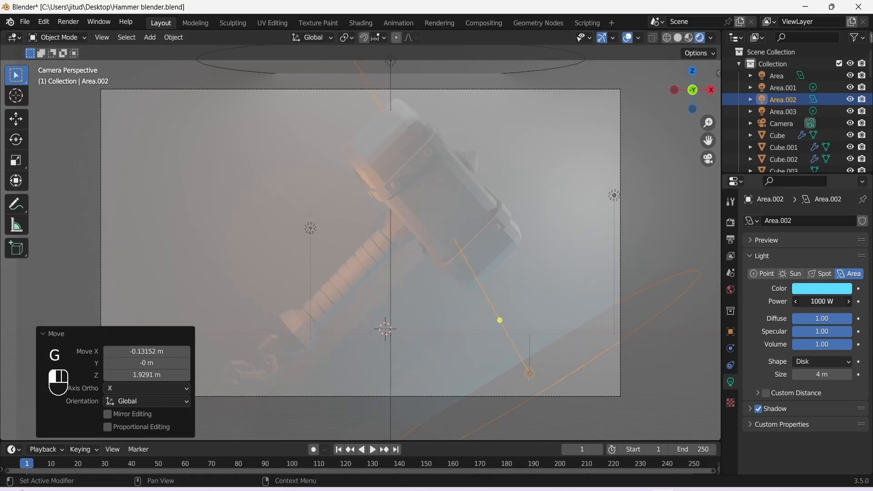
left_click(513, 356)
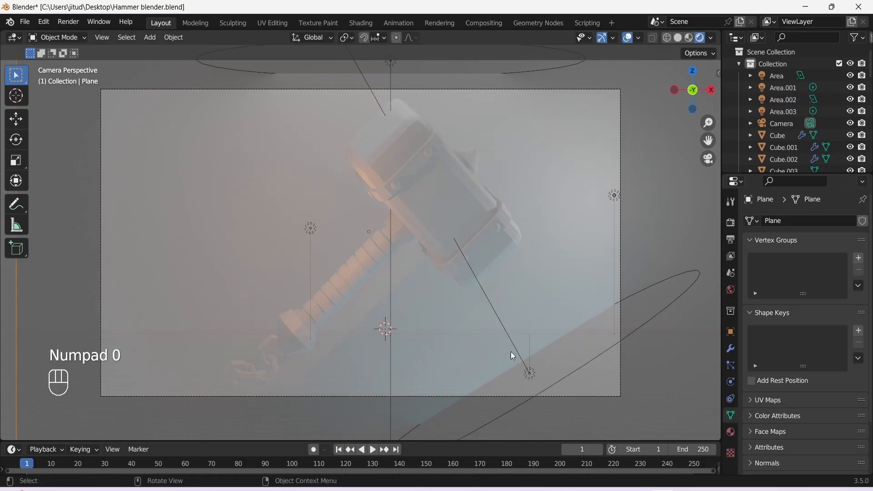
left_click(434, 209)
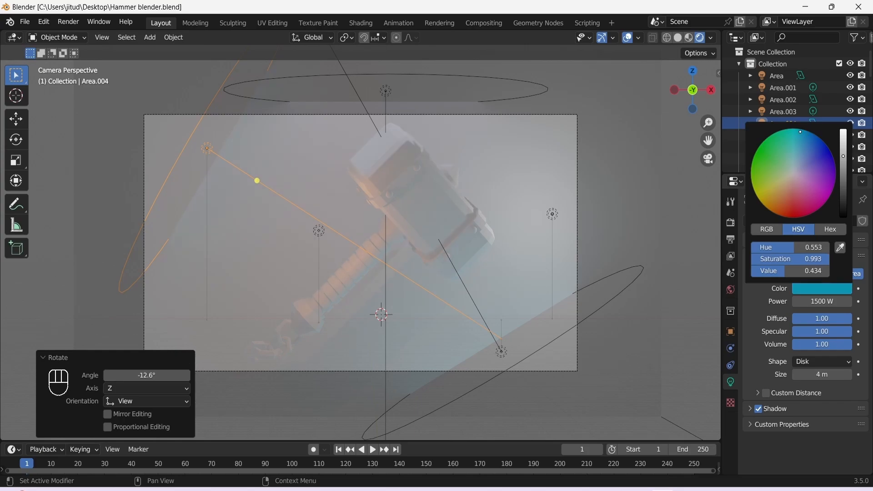
Save the file and change the base colour of the backdrop plane's material to a muted mid blue
left_click(452, 217)
key("ctrl+s")
left_click(479, 190)
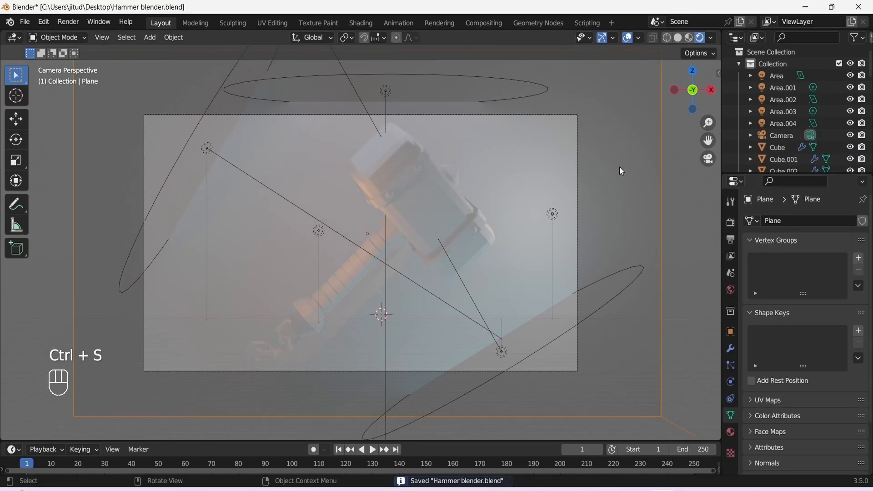
left_click(730, 432)
left_click(814, 269)
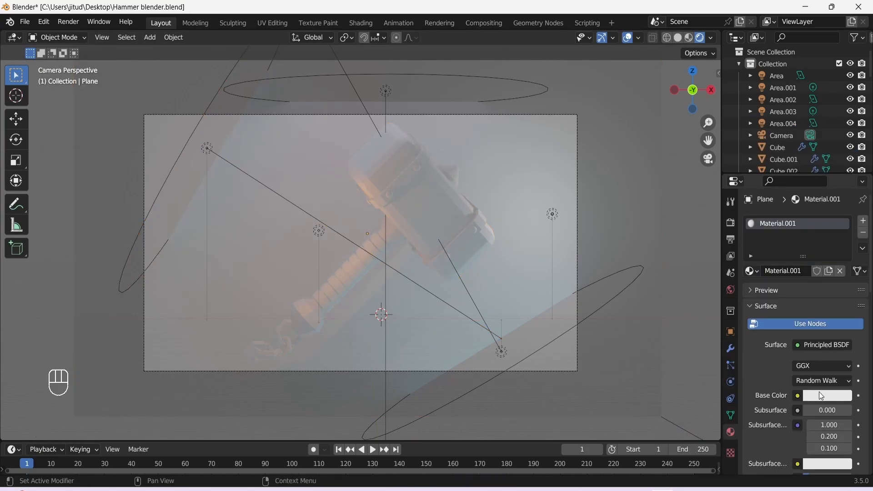
left_click(820, 394)
left_click(803, 238)
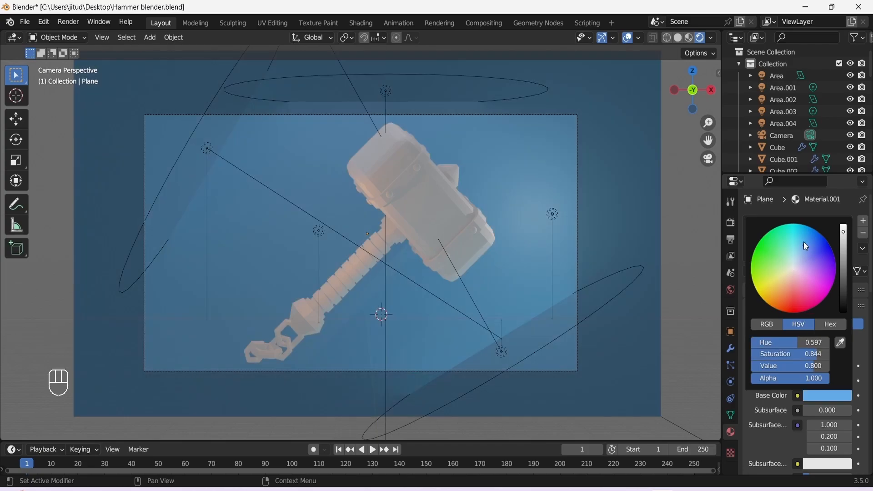
left_click(807, 236)
left_click(846, 274)
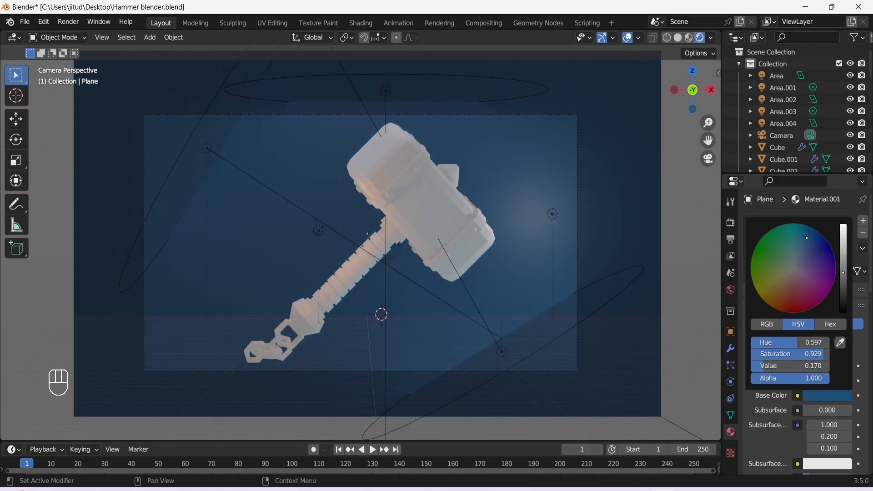
left_click_drag(843, 269, 843, 266)
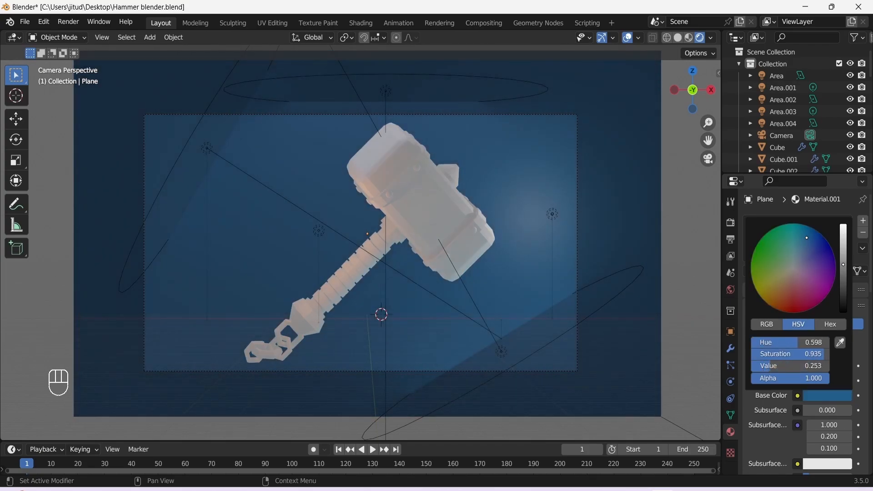
left_click_drag(807, 238, 800, 253)
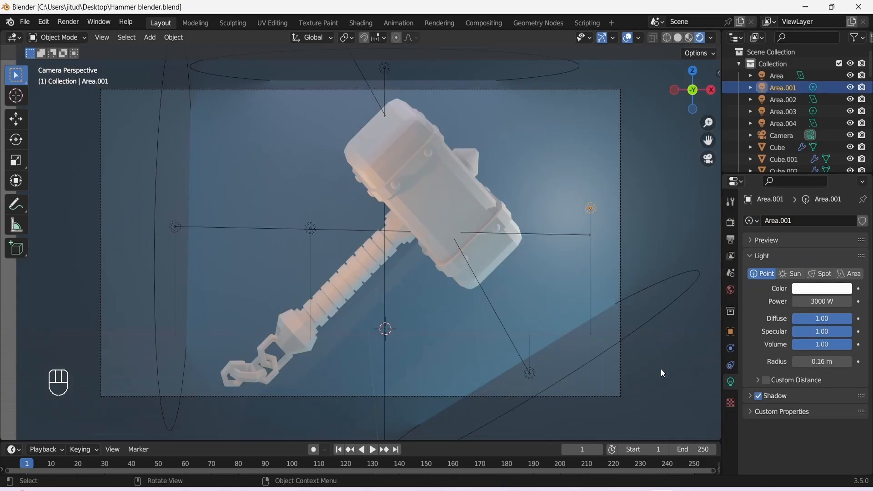
Save the file and give the hammer head a new material with a dark navy-blue base colour
key("ctrl+s")
left_click(447, 197, "ctrl")
key("ctrl+s")
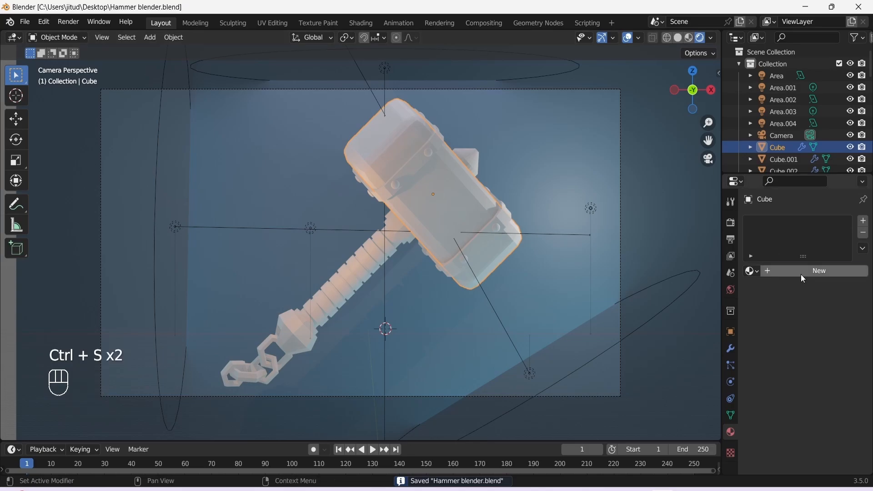
scroll(605, 286, "up", 5)
left_click(818, 271)
left_click(807, 407)
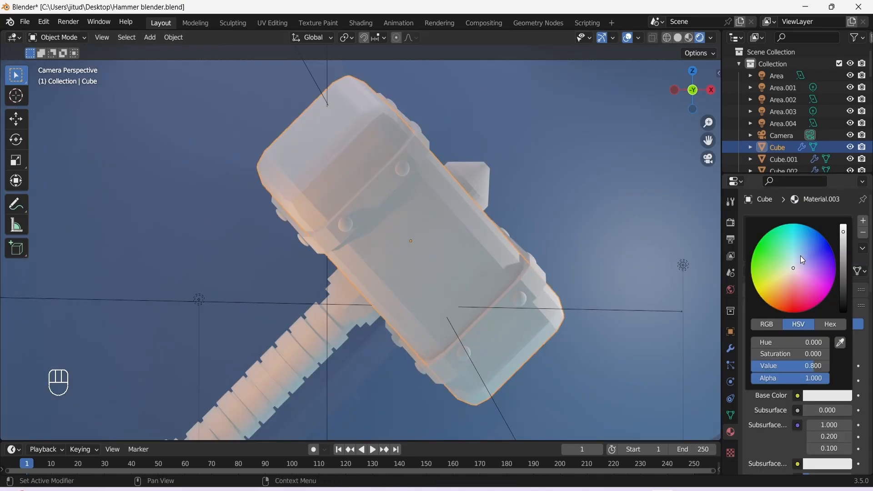
left_click_drag(800, 256, 844, 280)
Set the roughness of the hammer head's material to 0.225 and save the file
scroll(845, 367, "down", 7)
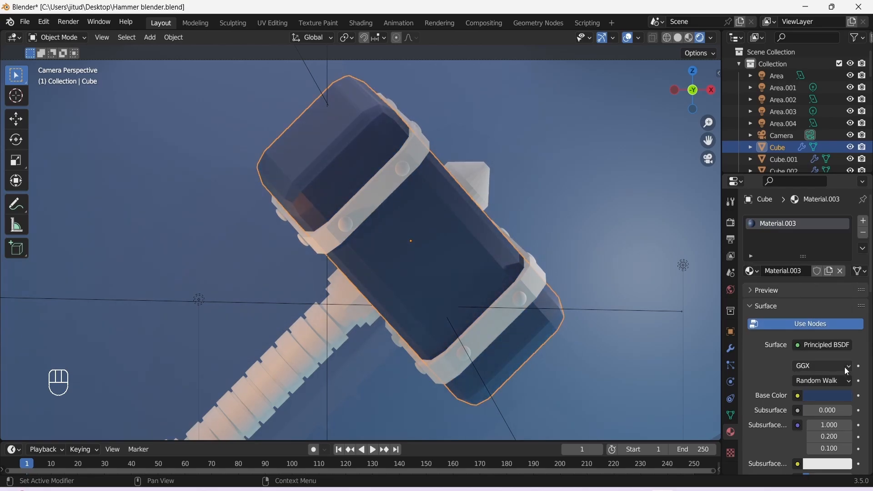
left_click_drag(830, 420, 809, 420)
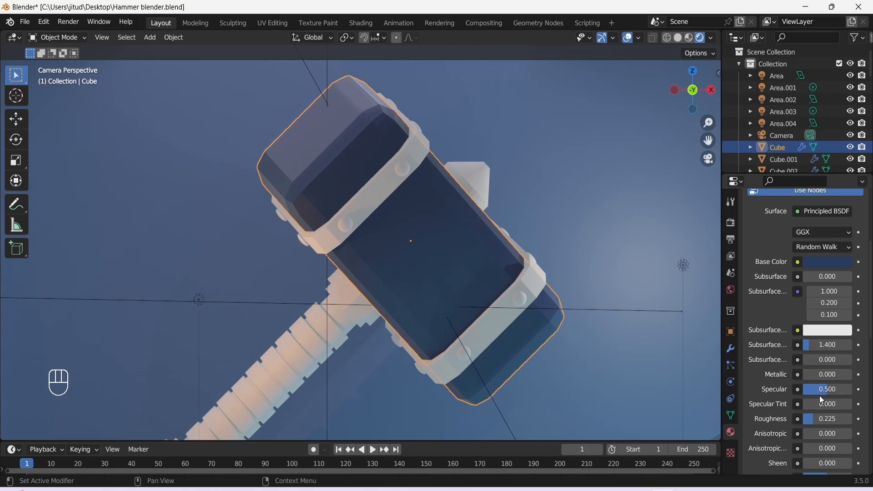
scroll(821, 399, "down", 1)
left_click(508, 198)
key("ctrl+s")
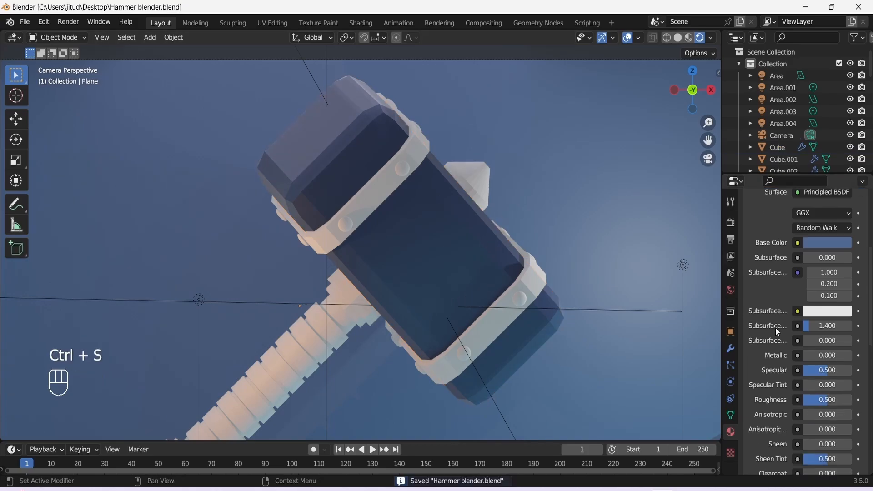
Assign the backdrop's blue Material.001 to the upper band around the hammer head
scroll(776, 328, "up", 8)
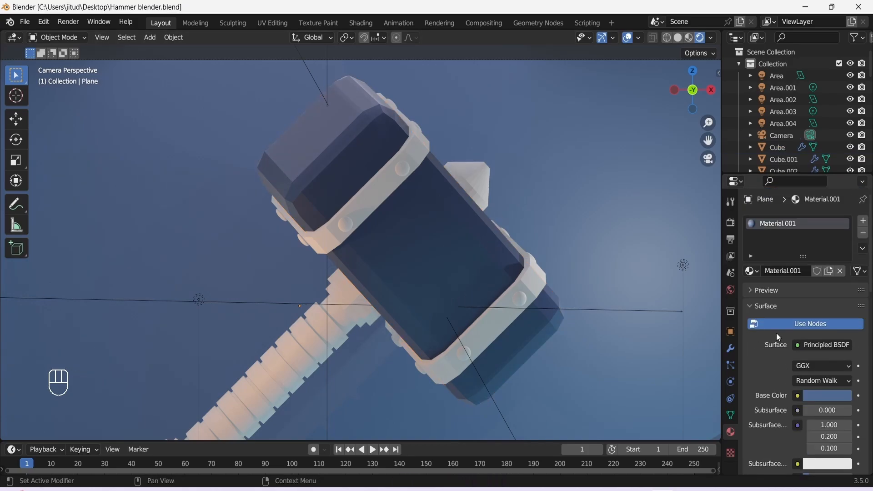
scroll(776, 333, "down", 3)
left_click(364, 208)
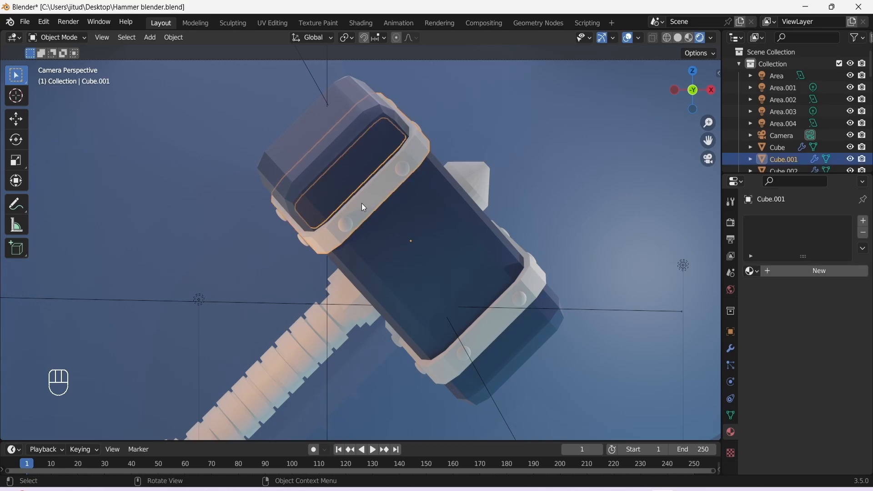
left_click(751, 272)
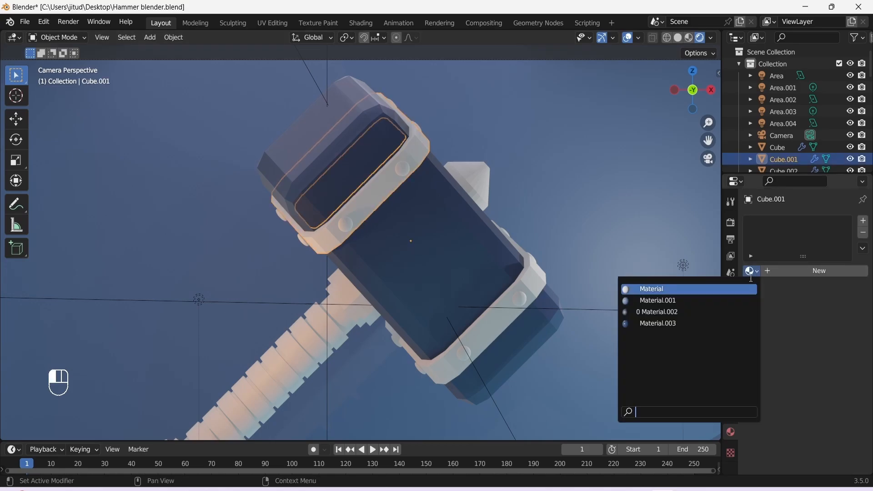
left_click(678, 300)
Assign Material.001 to the lower band around the hammer head as well and save the file
left_click(454, 325)
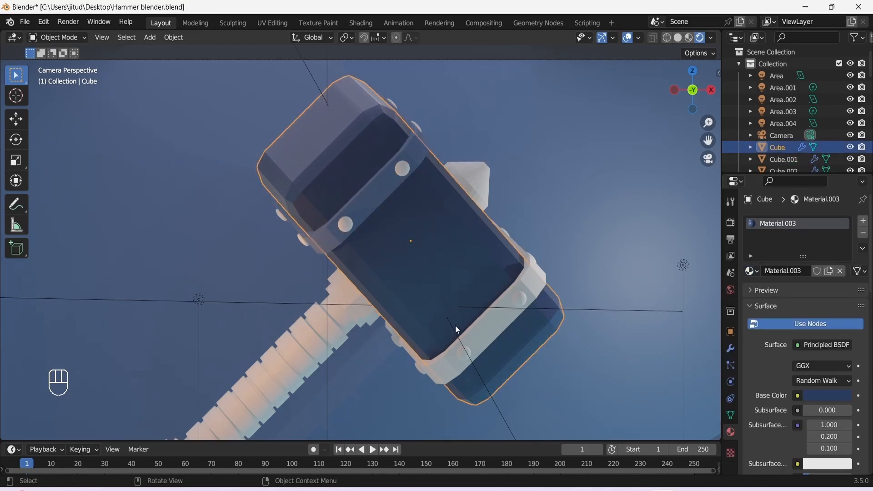
key("ctrl+s")
left_click(463, 329)
left_click(751, 271)
left_click(660, 298)
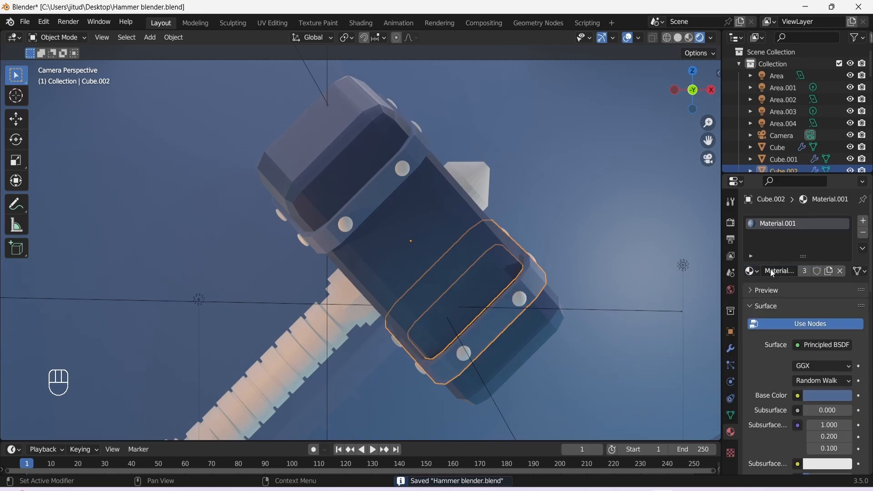
left_click(591, 262)
scroll(622, 239, "down", 5)
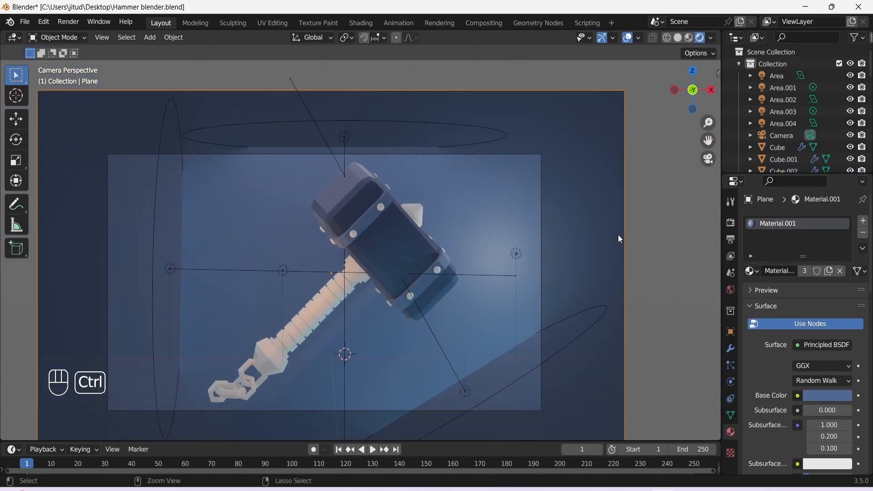
key("ctrl+s")
Assign Material.001 to the faceted pommel at the handle's end and rename that material Main Material
middle_click_drag(294, 297, 370, 256, "shift")
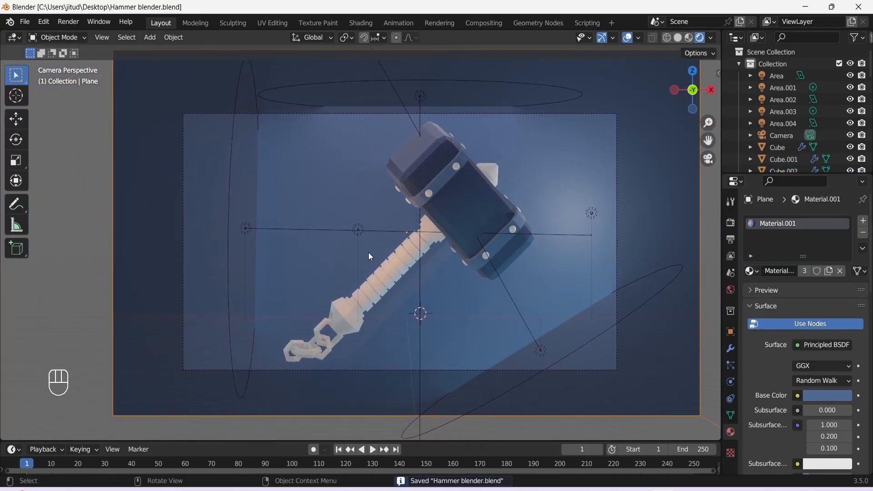
left_click(344, 324)
left_click(752, 271)
left_click(755, 287)
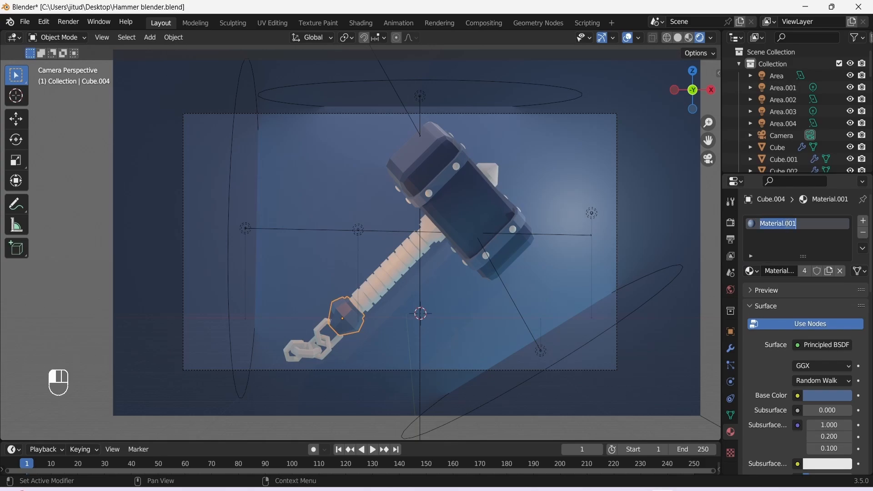
type("Main Material")
key("Return")
left_click(301, 371)
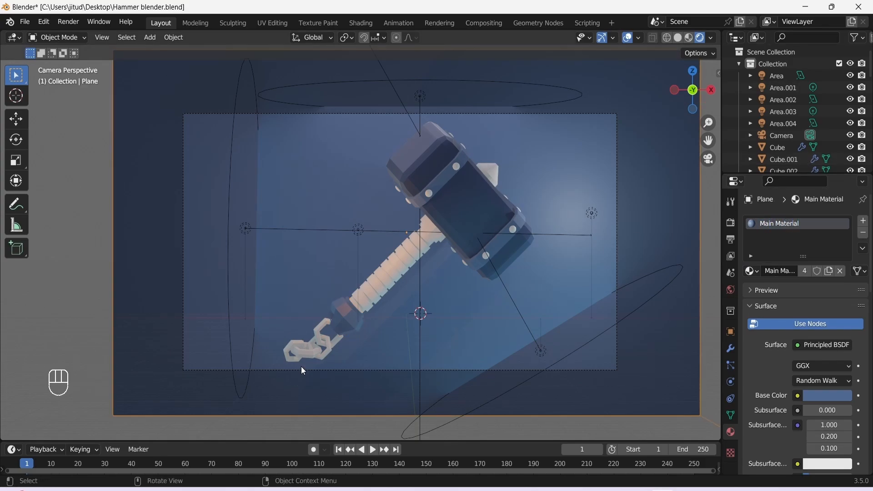
Assign Main Material to the two chain links nearest the pommel
left_click(322, 344)
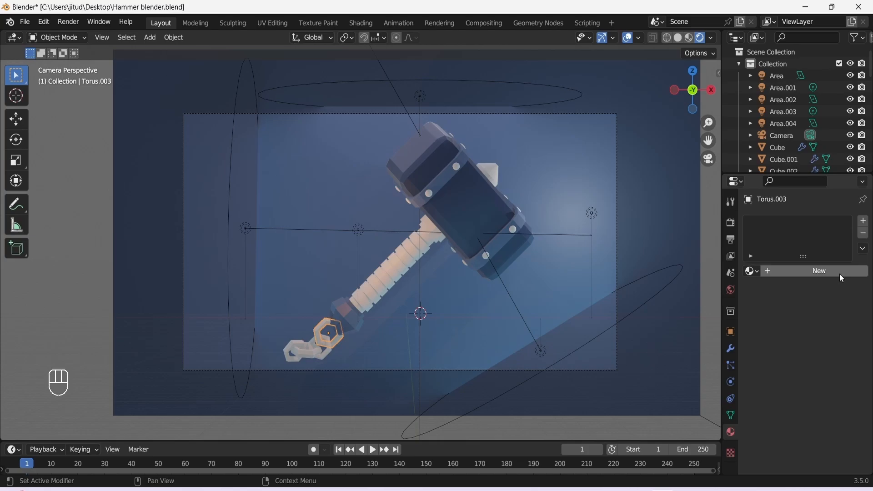
left_click(751, 271)
left_click(712, 289)
left_click(319, 357)
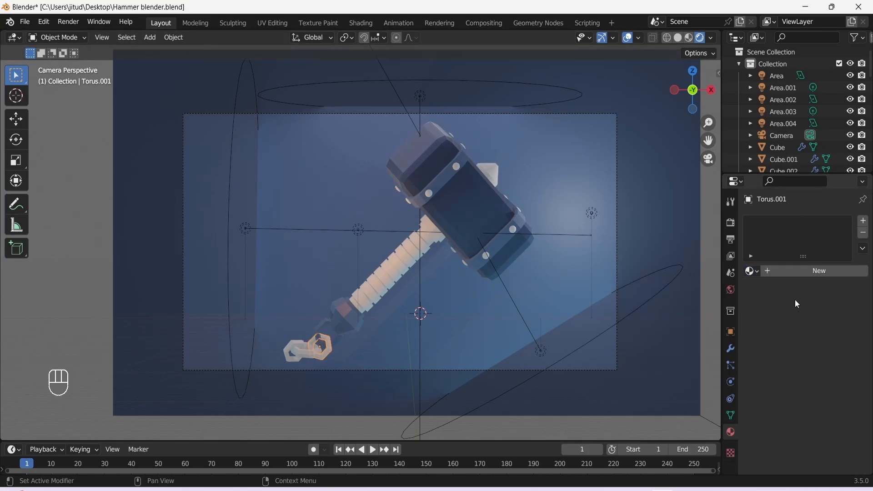
left_click(751, 271)
left_click(659, 289)
Assign Main Material to the two outer chain links and save the file
left_click(323, 357)
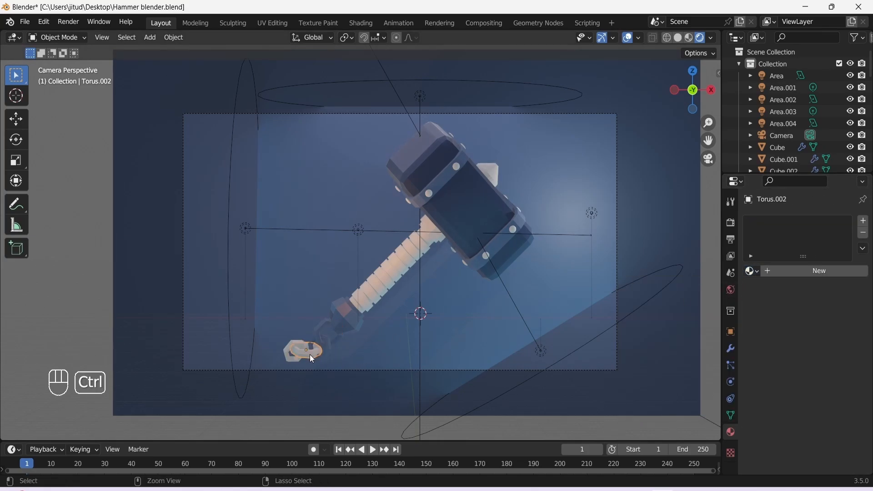
key("ctrl+s")
left_click(751, 271)
left_click(659, 289)
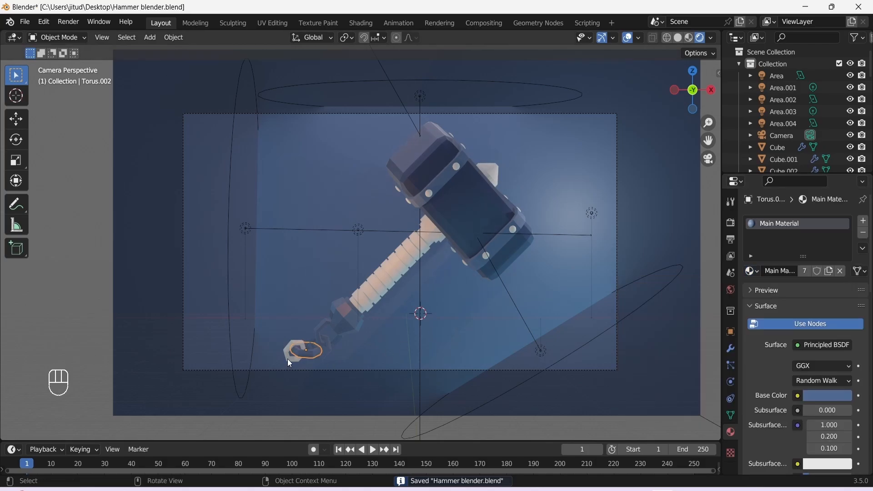
left_click(291, 354)
left_click(751, 271)
left_click(737, 288)
left_click(403, 327)
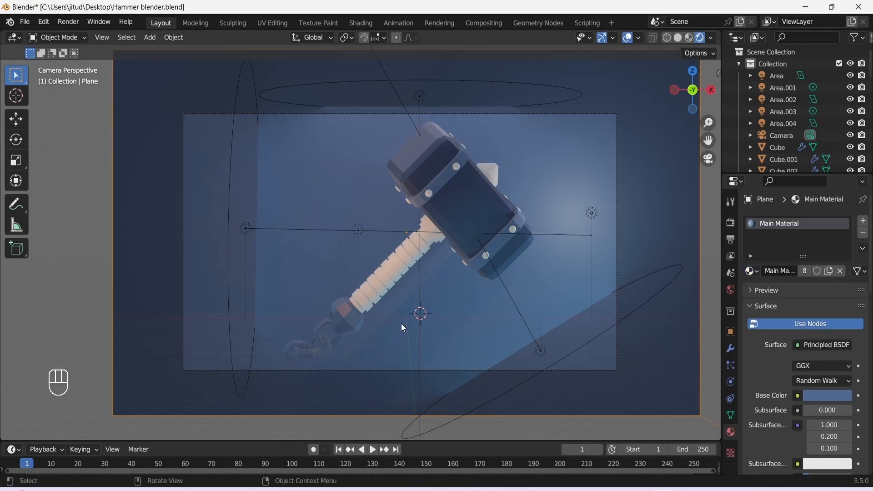
Give the inner handle cylinder a new material with a bright golden-orange base colour
scroll(421, 253, "up", 3)
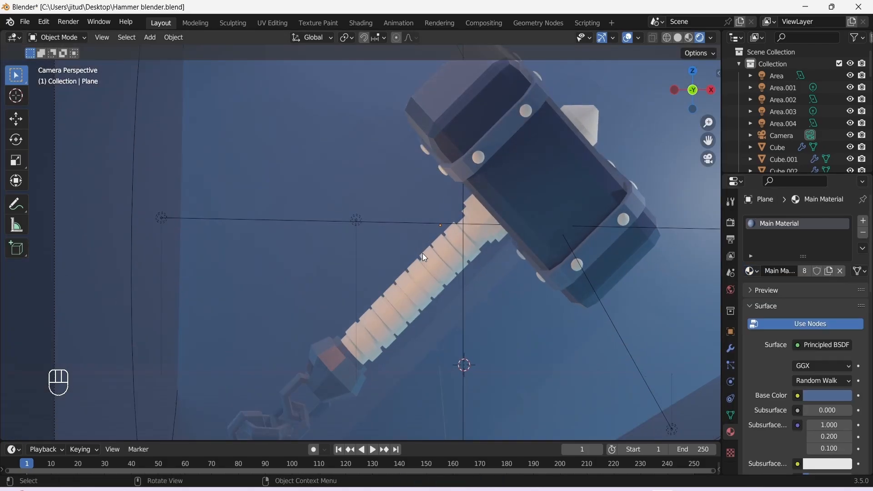
left_click(483, 249)
left_click(817, 273)
left_click(822, 396)
left_click(779, 285)
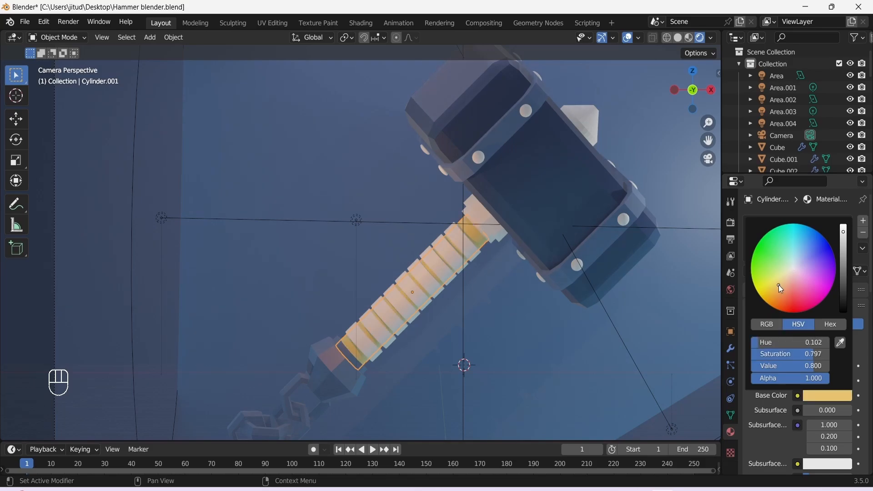
left_click_drag(778, 285, 778, 291)
left_click_drag(844, 268, 844, 234)
left_click_drag(779, 290, 783, 281)
left_click(504, 294)
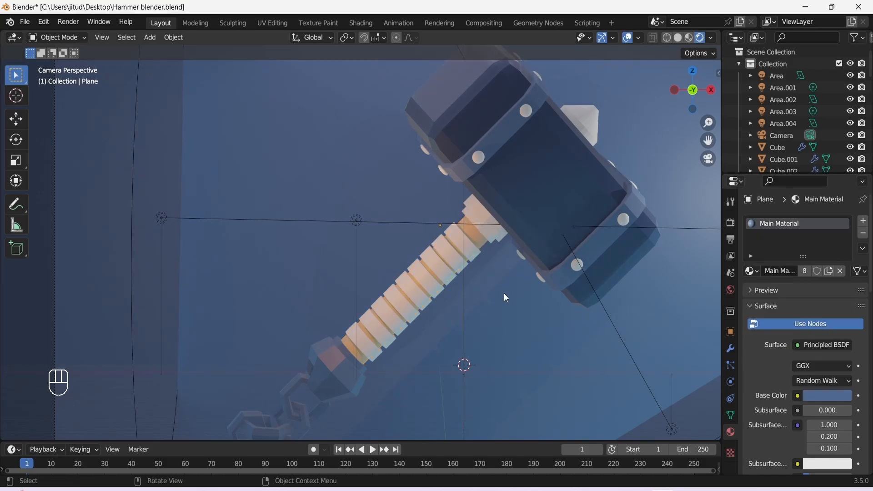
Assign Main Material to the handle's rings and the collar below the head, then save the file
left_click(678, 312)
left_click(751, 272)
left_click(714, 289)
left_click(452, 260)
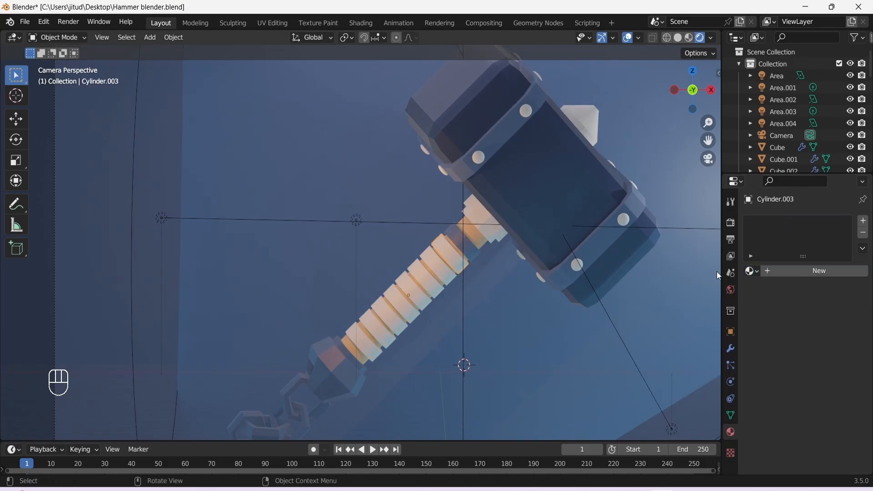
left_click(754, 275)
left_click(740, 290)
scroll(390, 341, "down", 2)
left_click(390, 341)
key("ctrl+s")
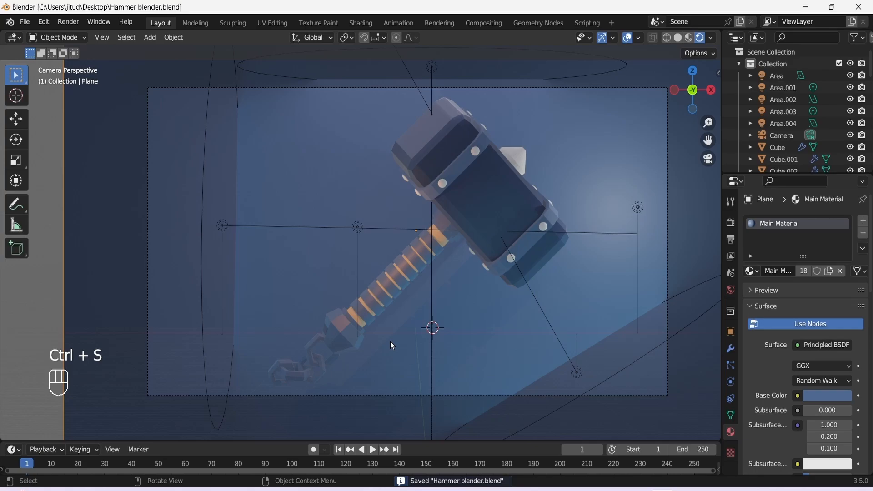
Duplicate a point light and place the copy just below the chain
left_click(496, 226)
key("shift+d")
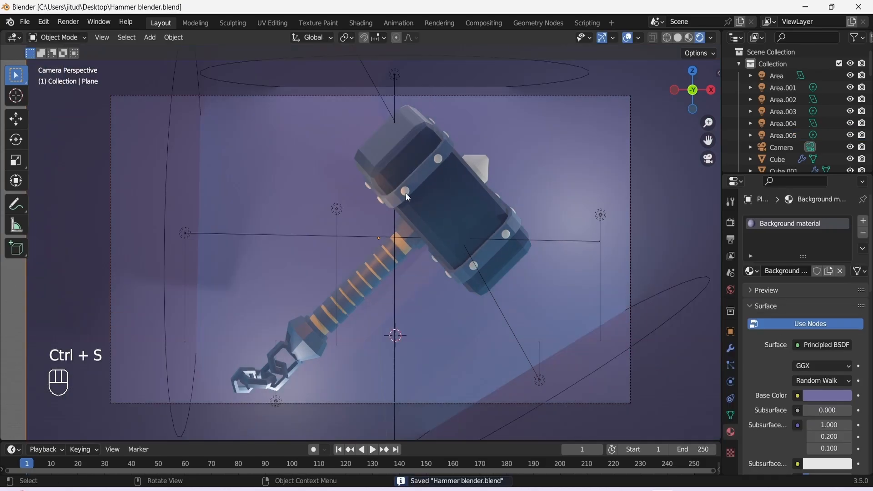
Give the lower front rivet on the upper band a new Glossy BSDF material coloured blue, with hue 0.621 and saturation 0.765
left_click(405, 190)
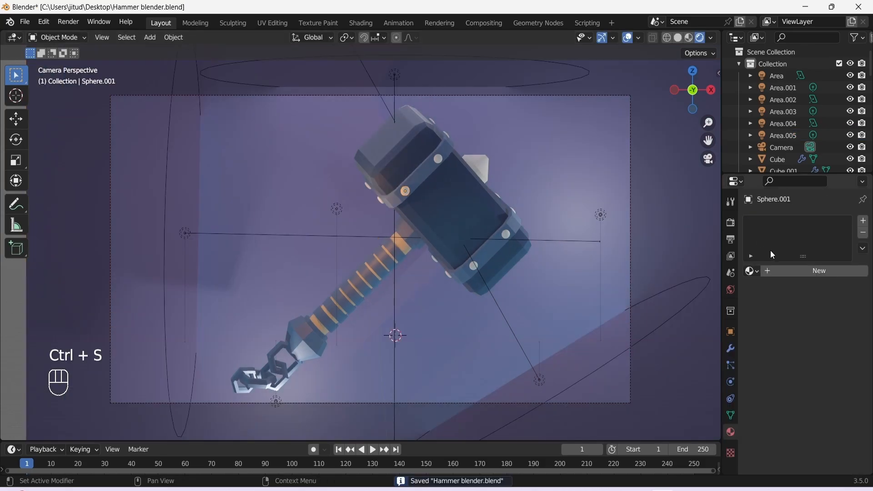
left_click(818, 272)
left_click(797, 344)
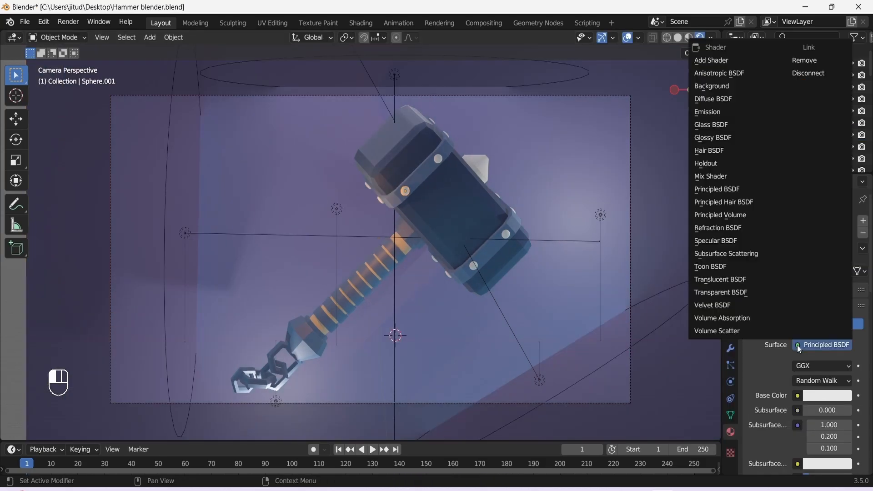
left_click(763, 137)
left_click(830, 380)
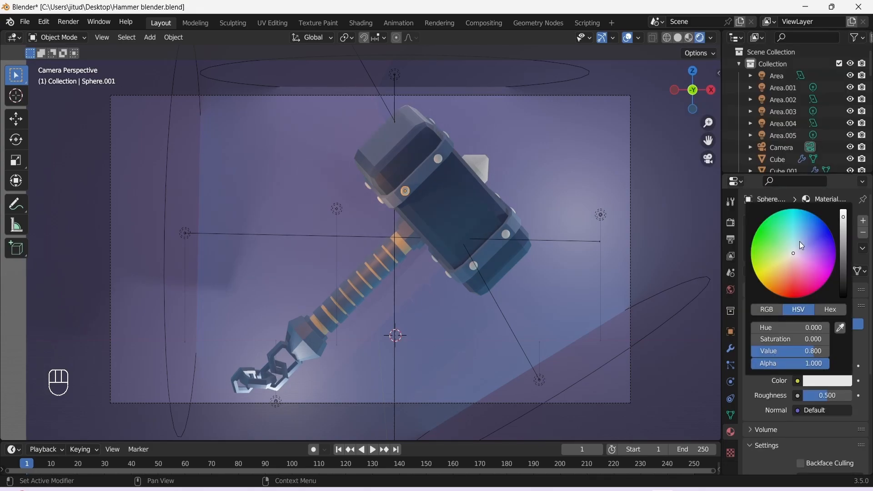
left_click_drag(800, 241, 806, 236)
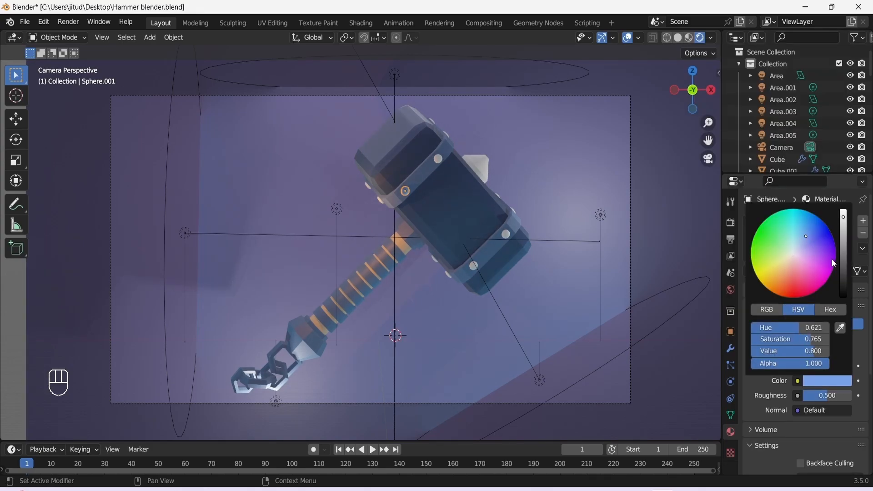
Darken the glossy blue of the upper band's lower front rivet to saturation 0.746 and value 0.237, then save the file
left_click(458, 239)
scroll(430, 208, "up", 2)
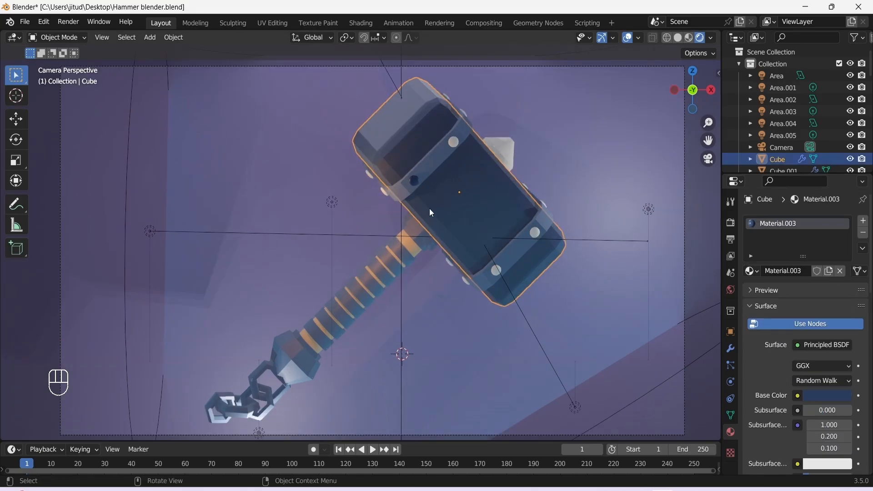
scroll(429, 208, "up", 3)
left_click_drag(708, 141, 611, 269)
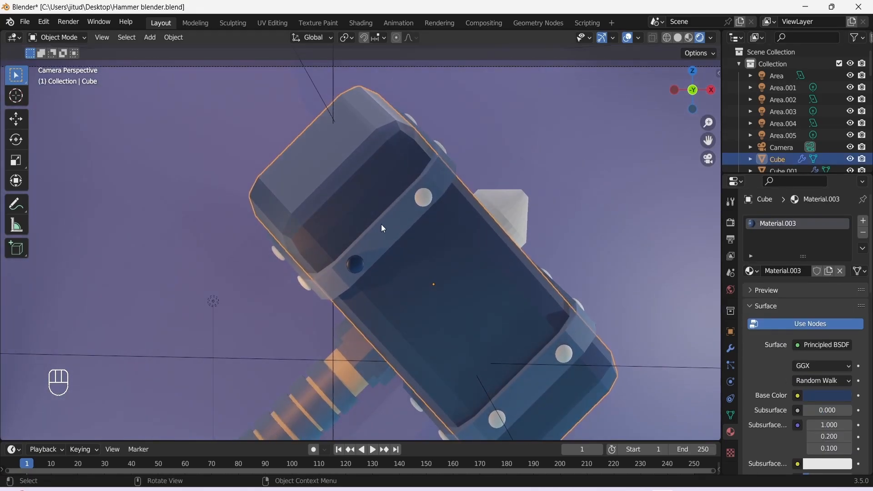
left_click(355, 267)
left_click(828, 382)
left_click_drag(844, 264, 843, 251)
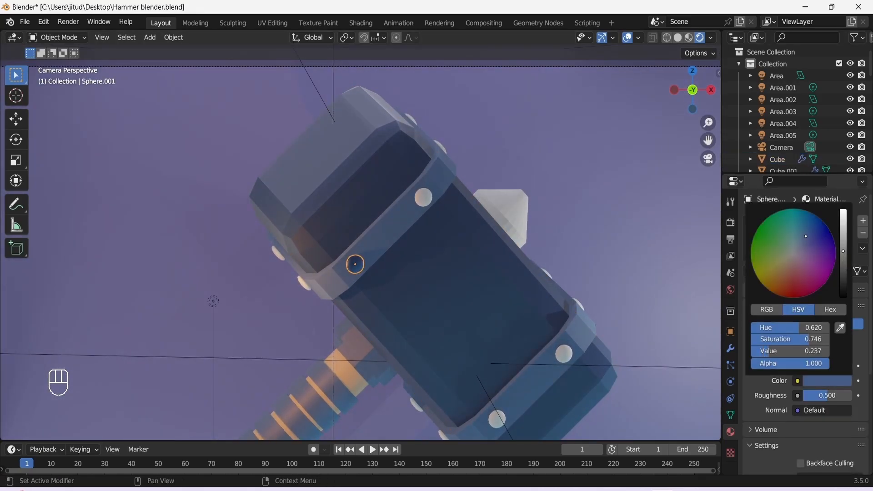
left_click(634, 243)
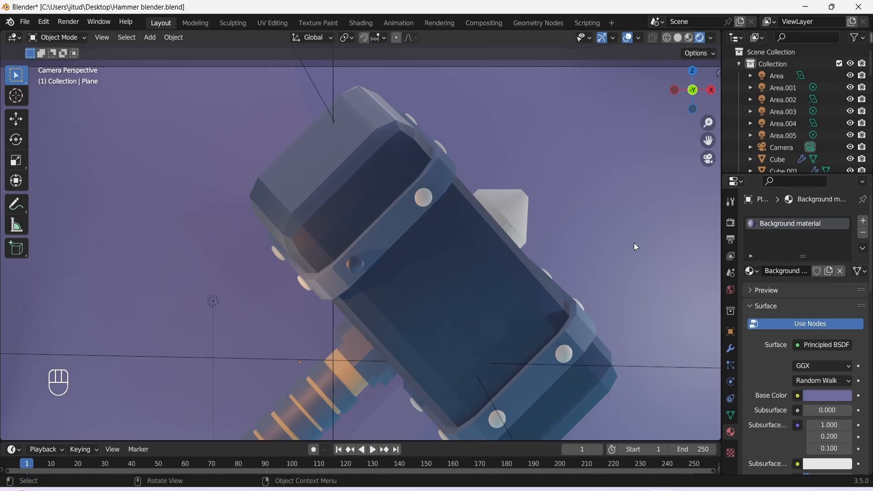
key("ctrl+s")
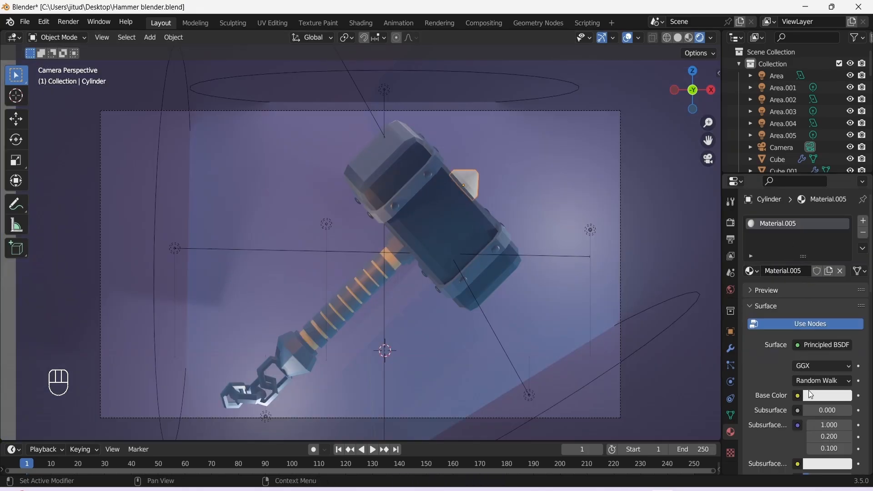
Change the spike material's surface shader to Glossy BSDF and save the file
left_click(816, 394)
left_click(822, 345)
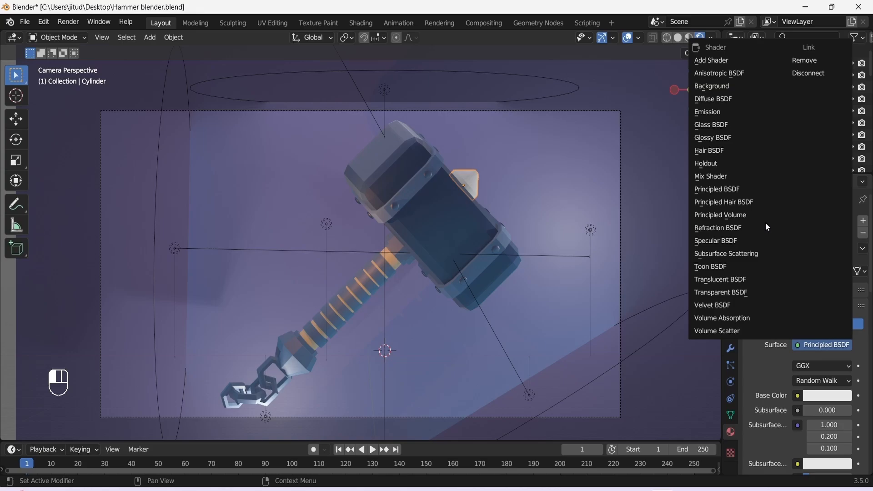
left_click(732, 138)
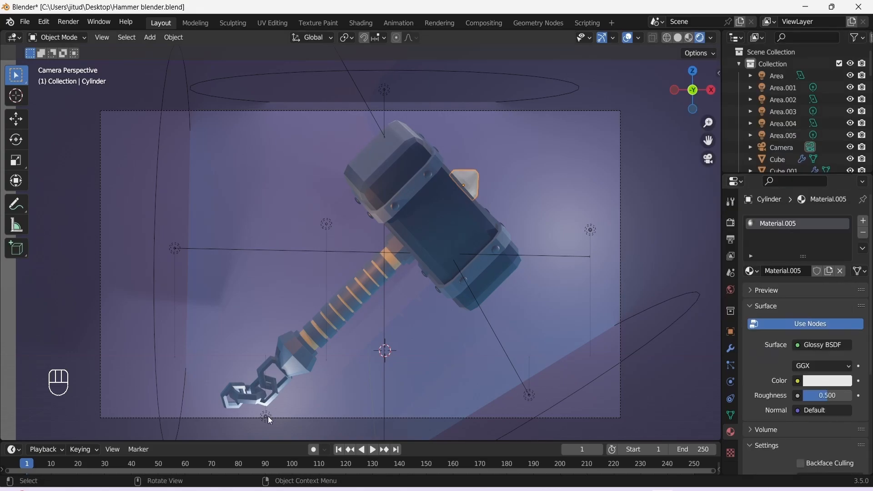
key("ctrl+s")
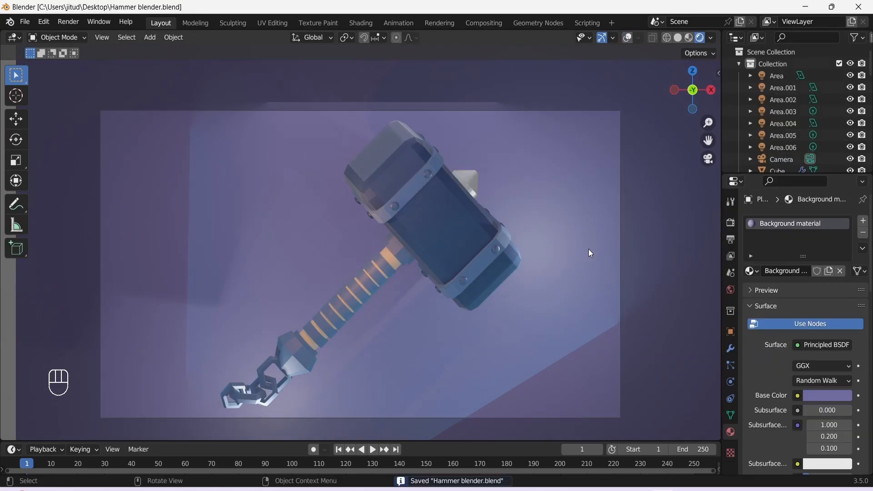
Duplicate the point light beside the hammer head, offset the copy about -21.79 m in X and 9.15 m in Z, and raise it another 7.07 m
scroll(588, 264, "up", 3)
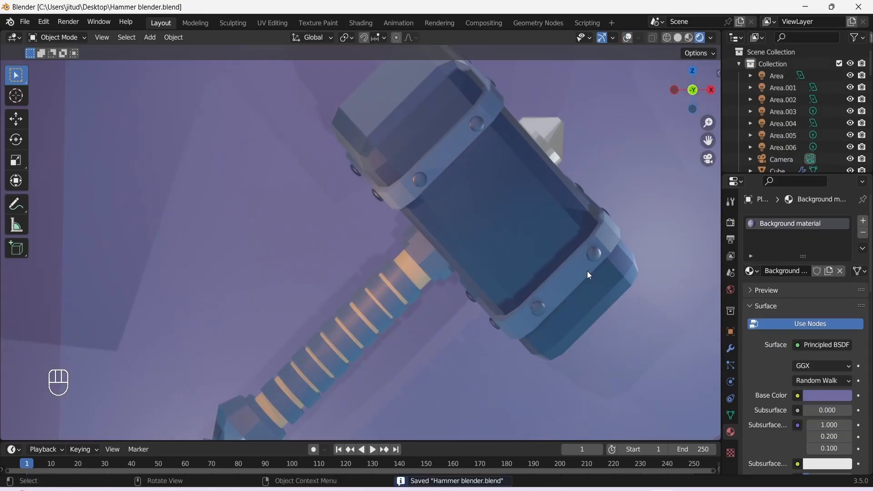
scroll(587, 271, "down", 5)
scroll(509, 212, "up", 2)
key("ctrl+s")
scroll(508, 212, "up", 4)
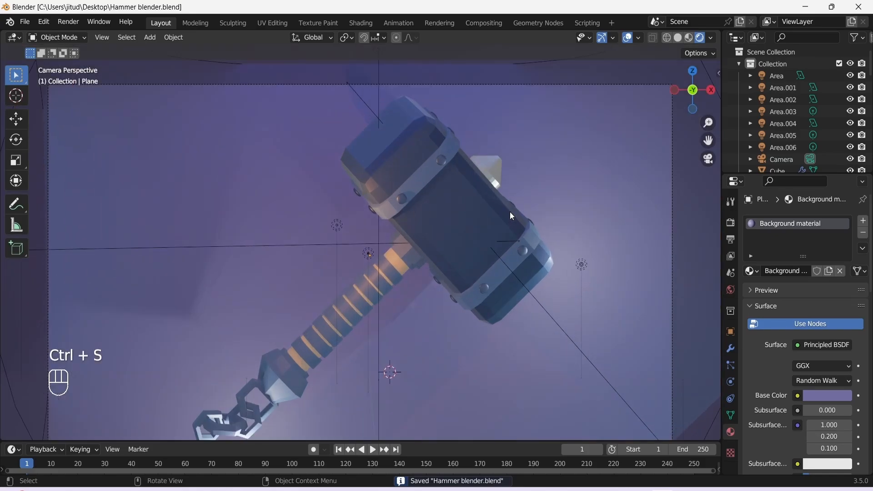
left_click(335, 226)
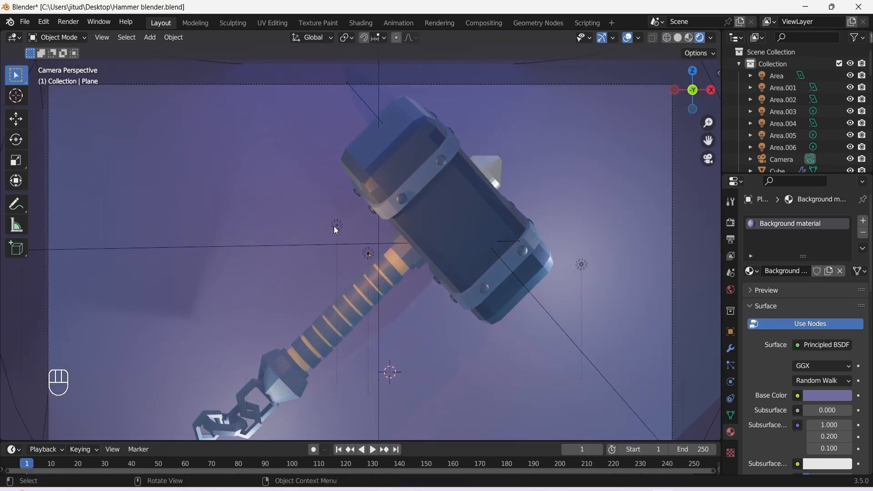
left_click(582, 264)
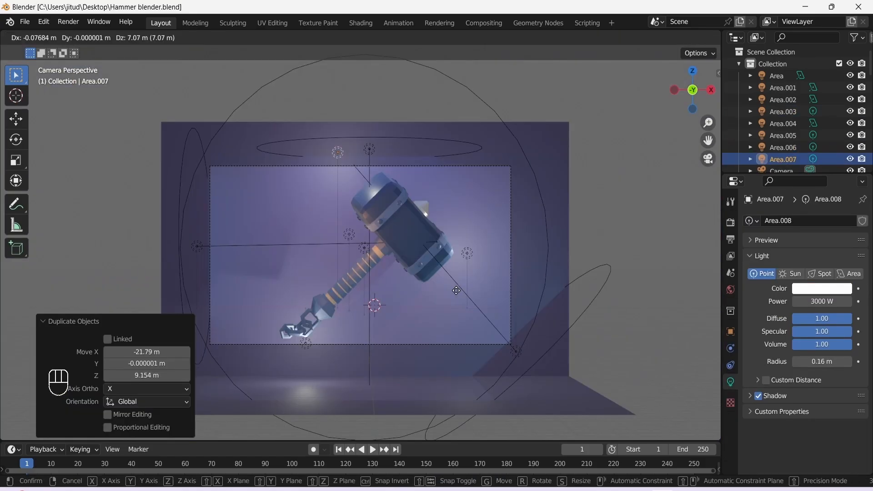
left_click(456, 290)
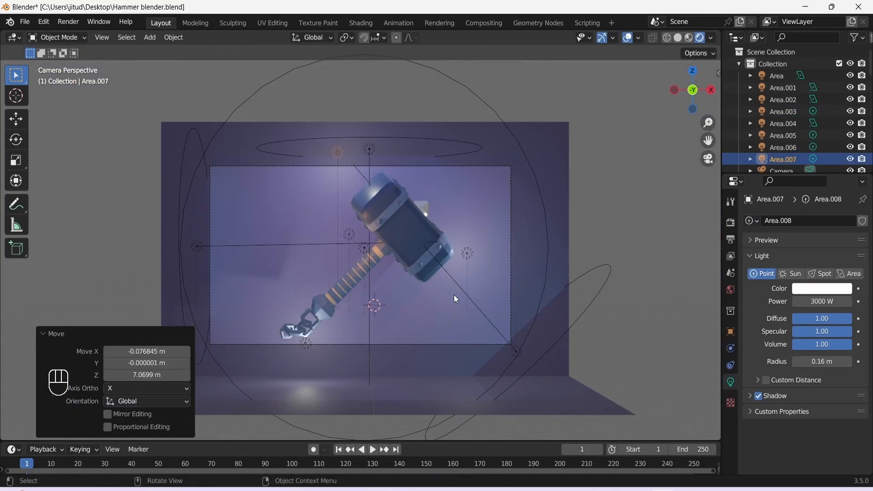
Save the file and render the camera view as a still image
left_click(450, 300)
key("ctrl+s")
key("ctrl+s")
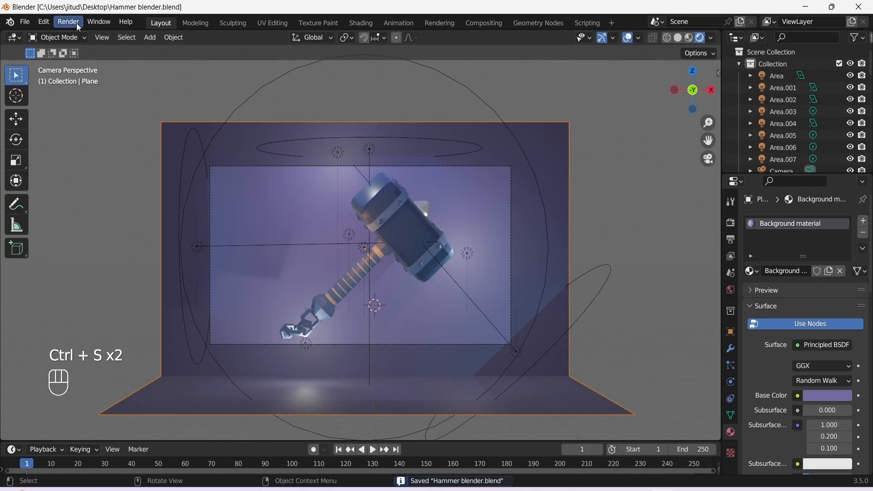
left_click(69, 22)
left_click(77, 33)
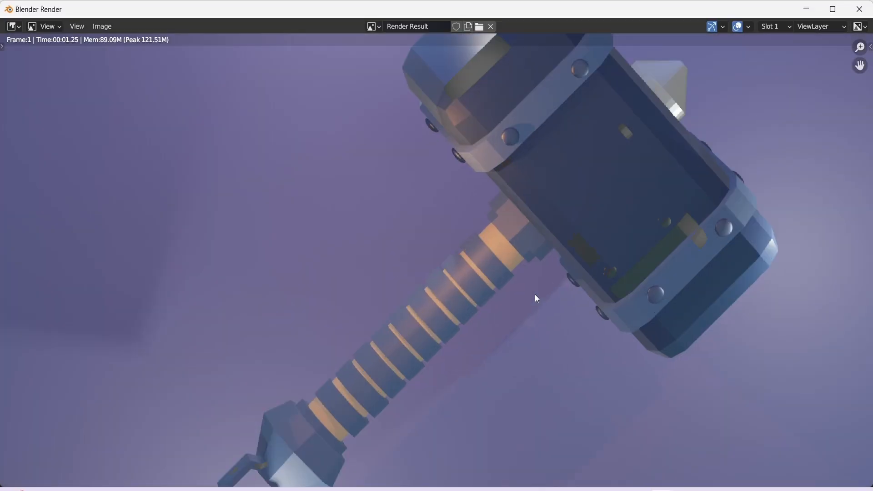